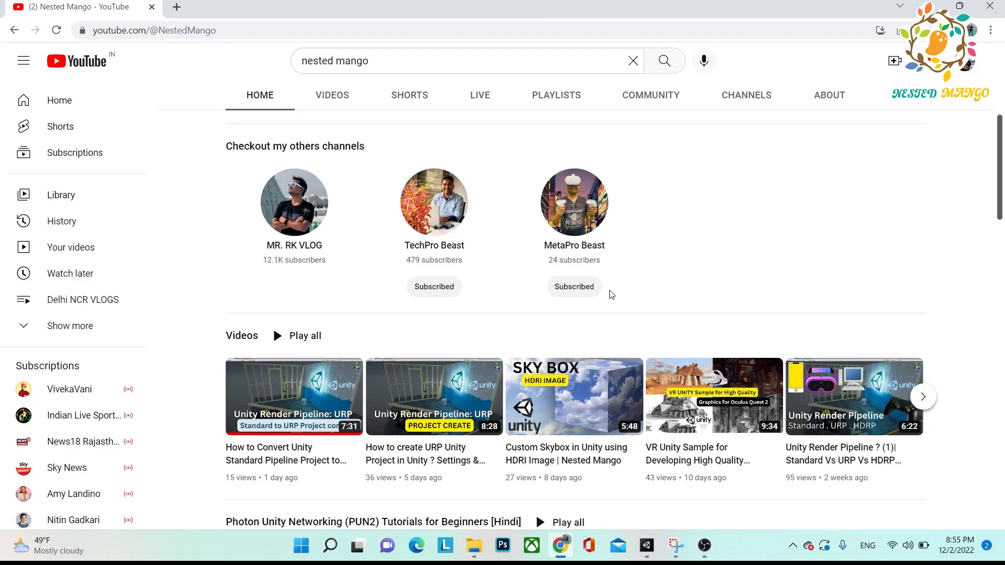
scroll(984, 189, up, 5)
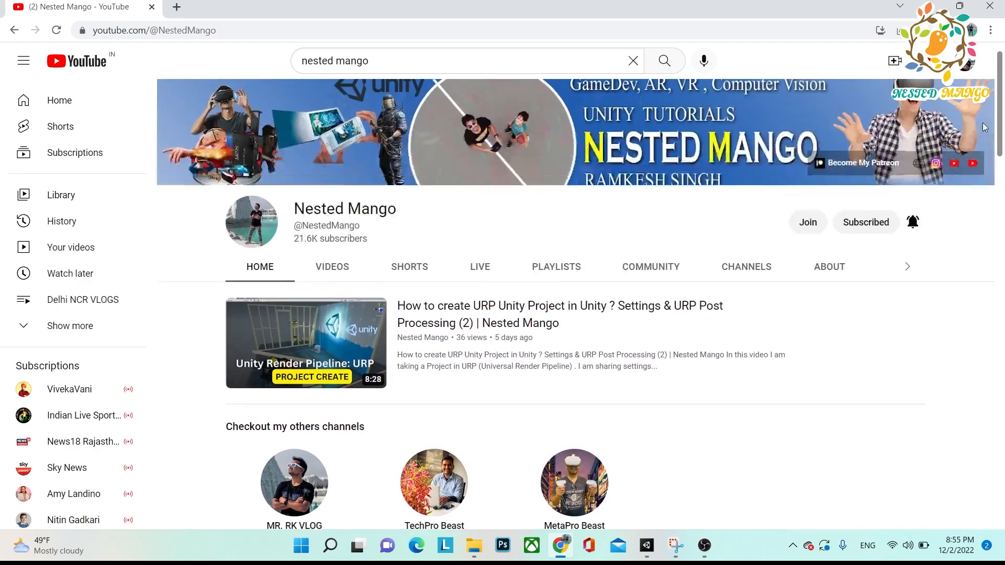
scroll(253, 377, down, 2)
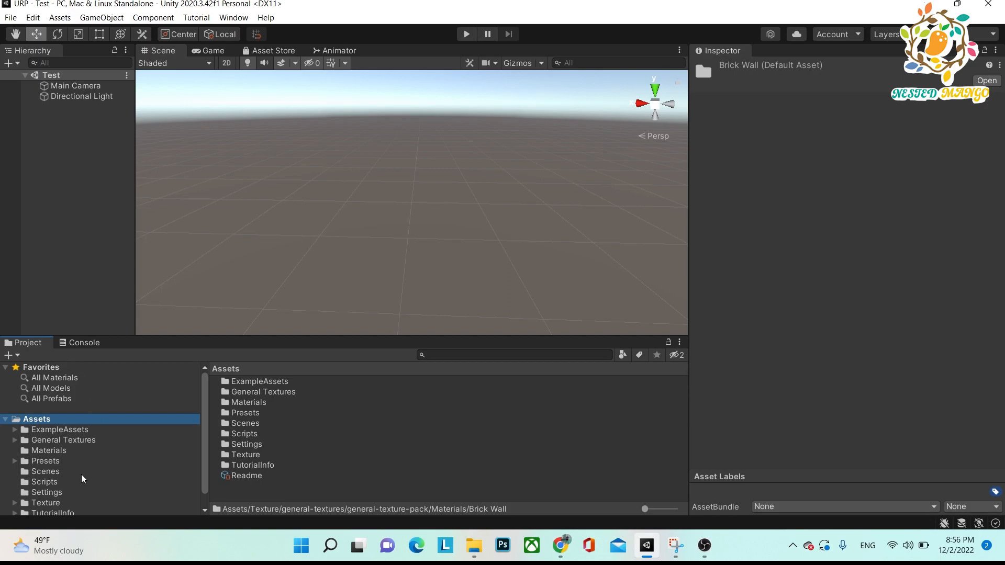
Open the Asphalt folder inside Texture > general-textures > general-texture-pack > Materials in the project assets.
click(47, 502)
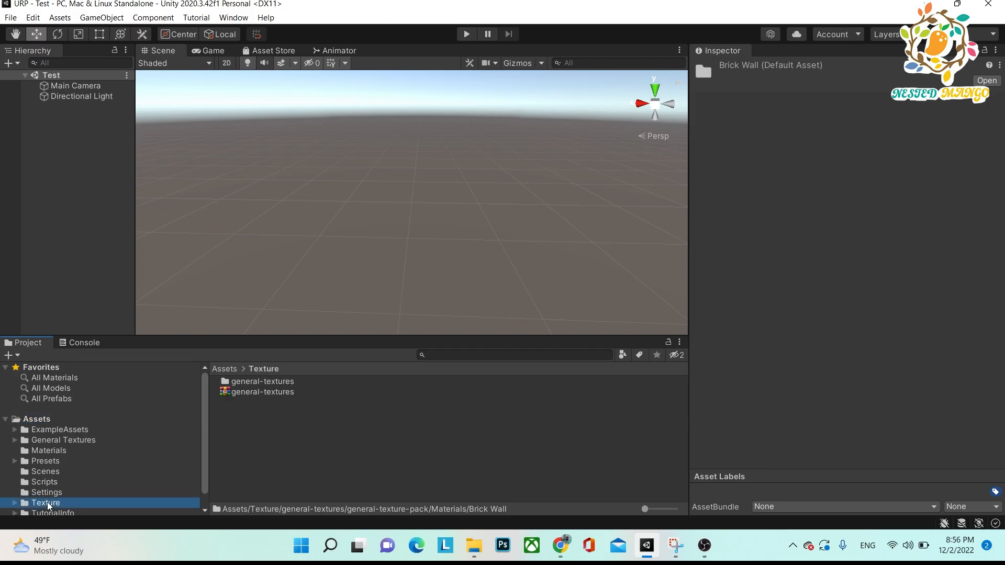
double_click(237, 383)
double_click(258, 382)
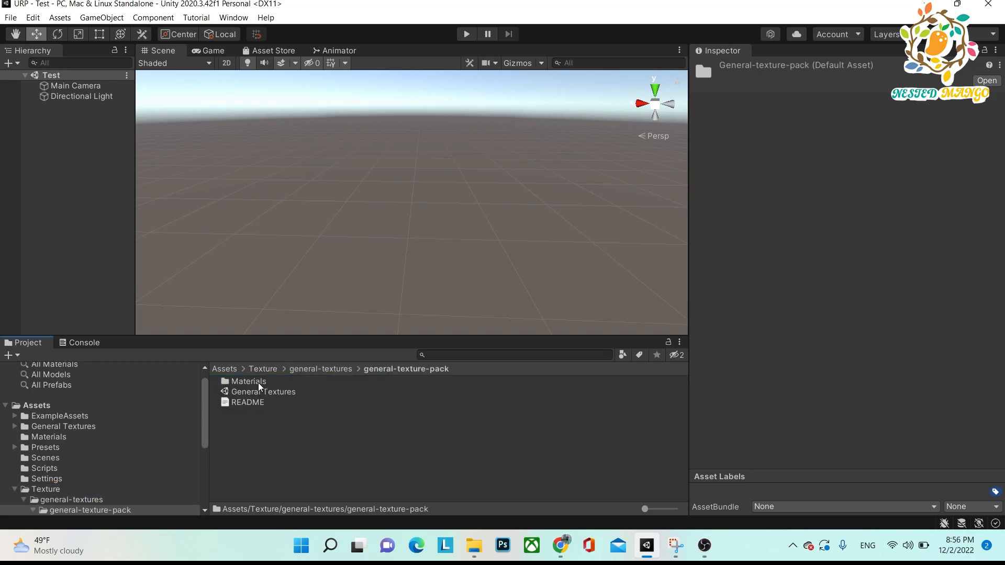
double_click(259, 382)
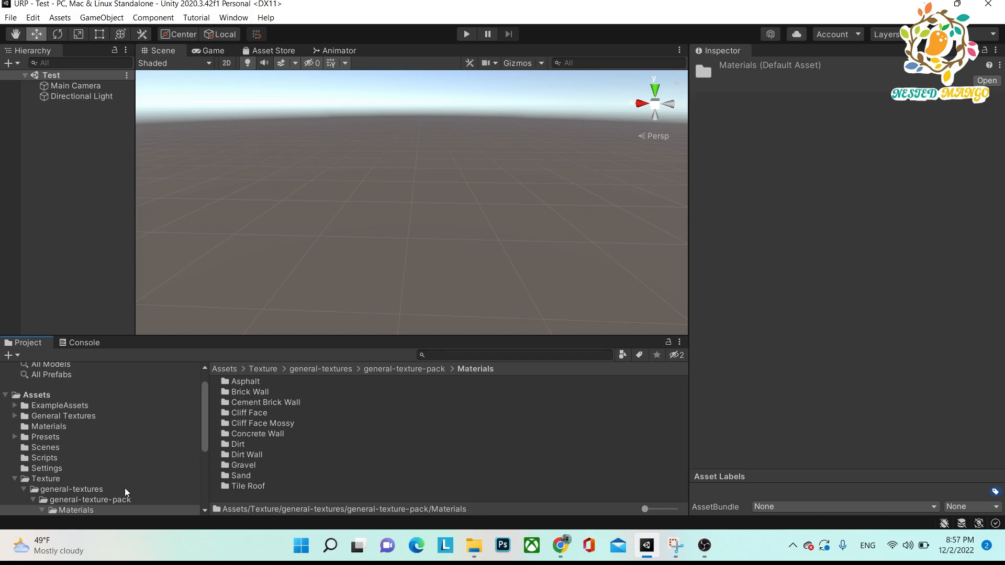
double_click(255, 383)
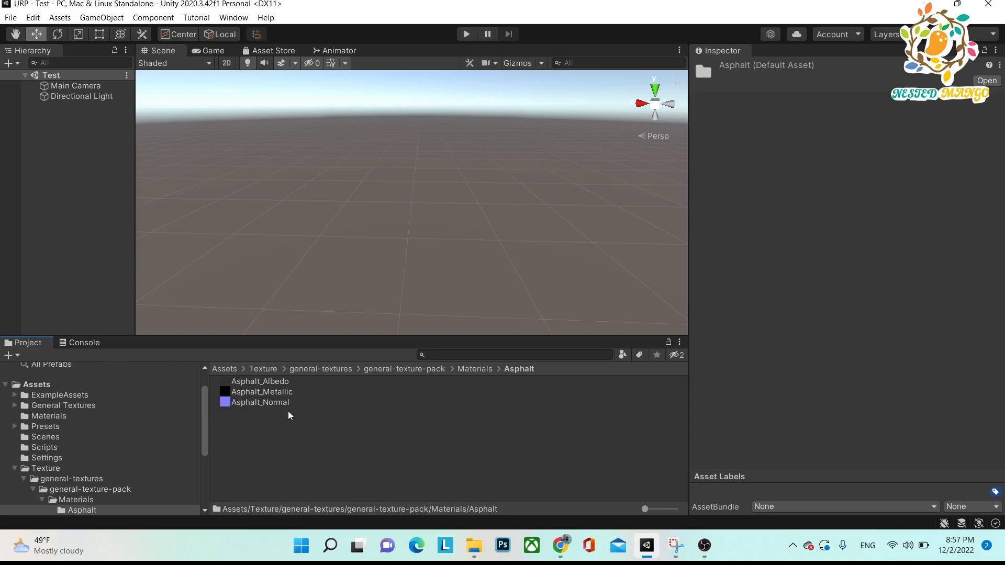
Create a new material named Asphalt in the Asphalt folder.
right_click(517, 435)
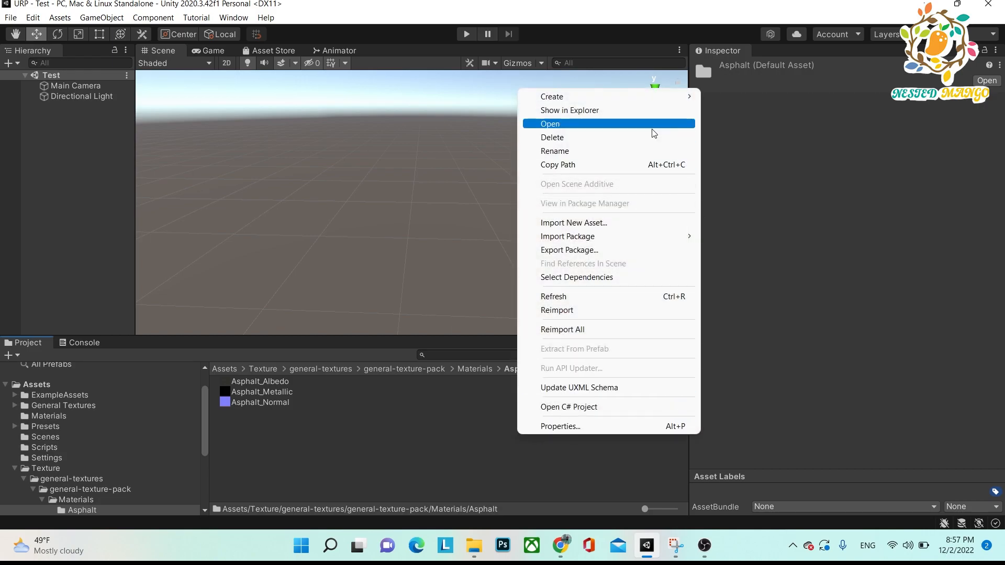
mouse_move(663, 102)
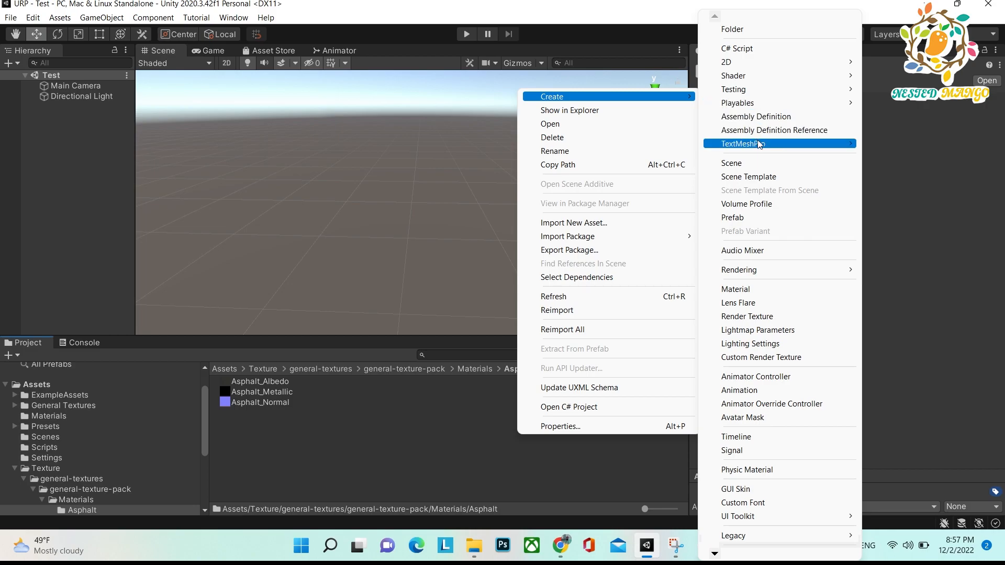
click(747, 289)
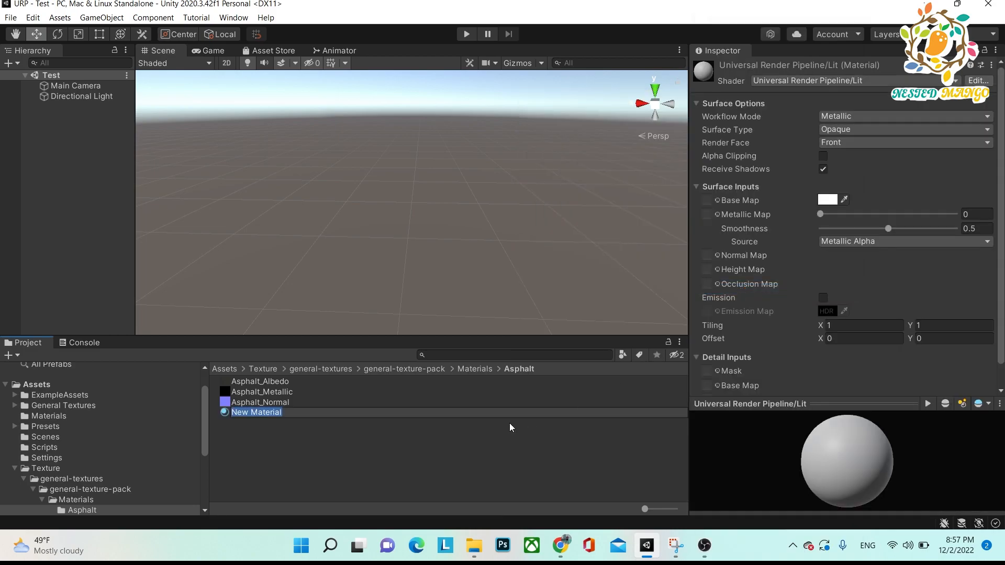
text(Asphalt)
key(Return)
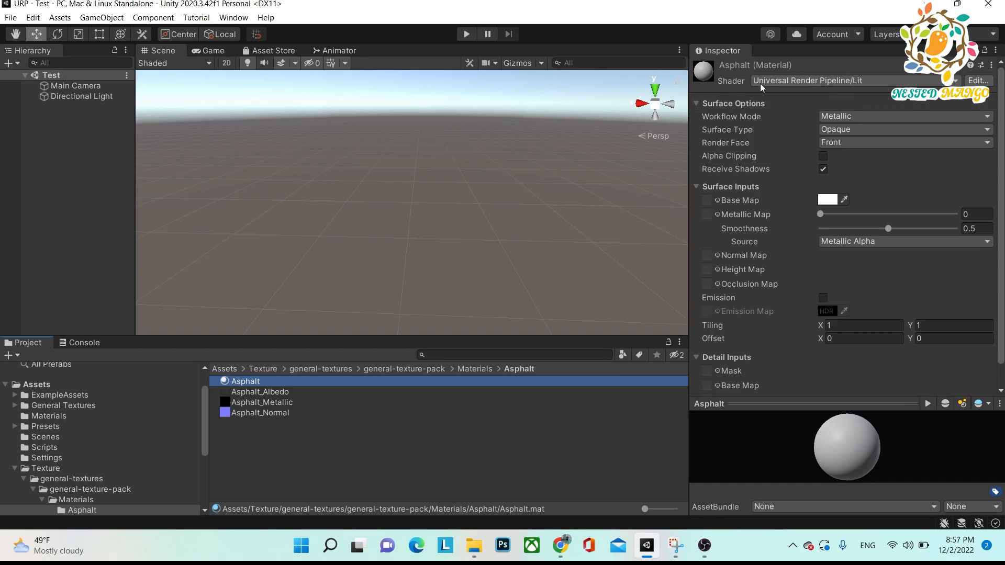
Examine the Universal Render Pipeline shaders available for the Asphalt material, keeping the Lit shader.
click(871, 83)
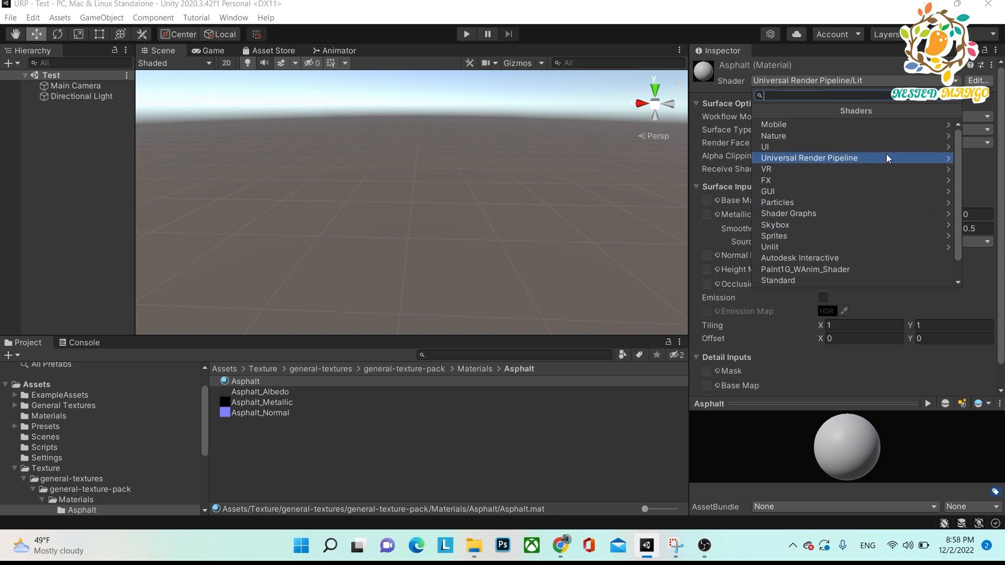
click(907, 158)
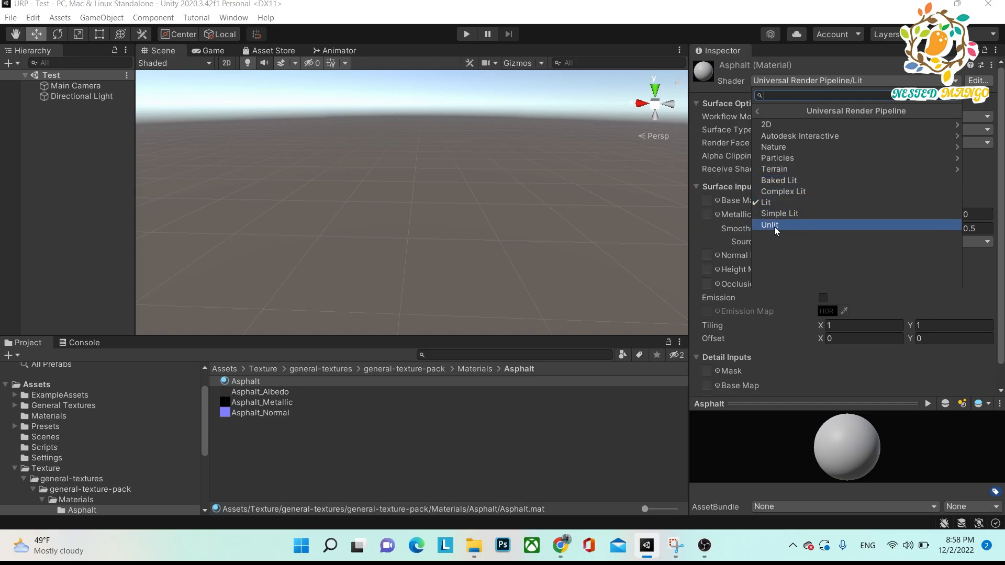
click(723, 91)
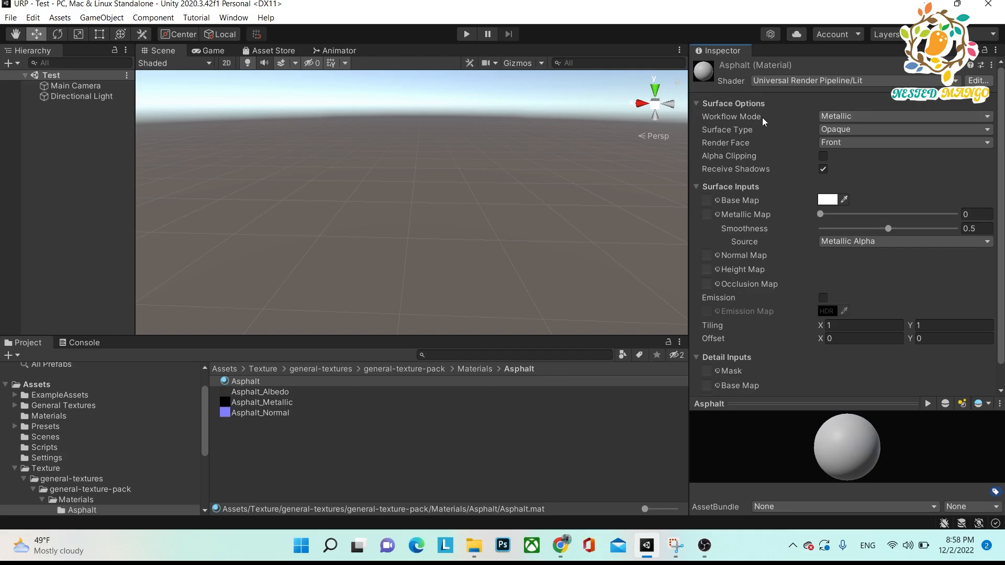
Try the Specular workflow mode on the Asphalt material, return it to Metallic, and review the mode options.
click(958, 116)
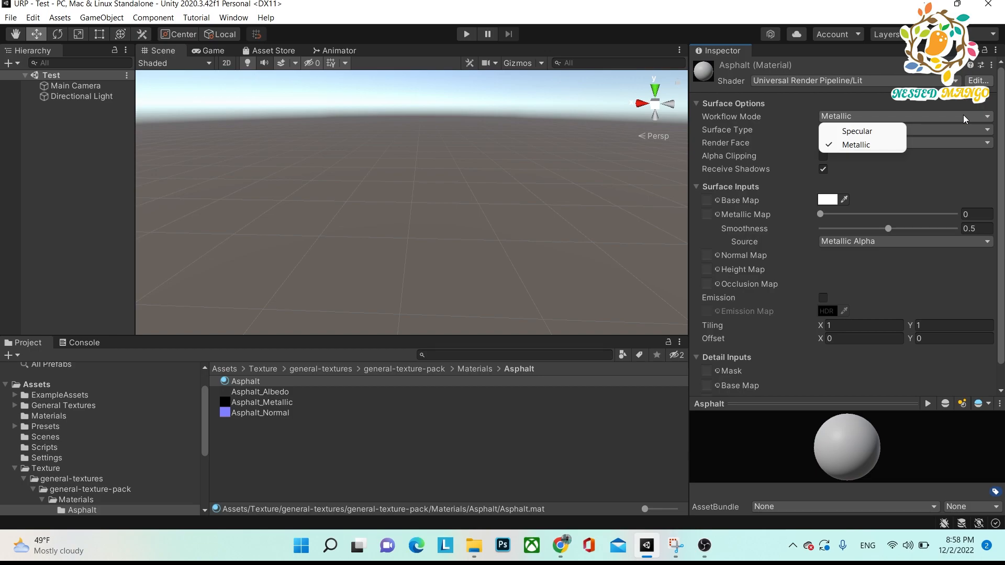
click(850, 145)
click(845, 117)
click(849, 132)
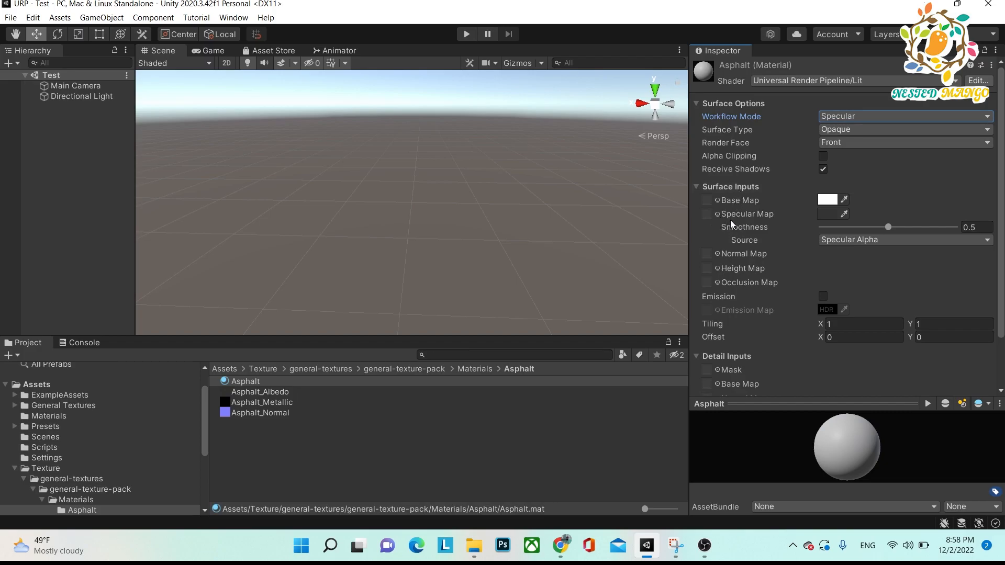
click(828, 117)
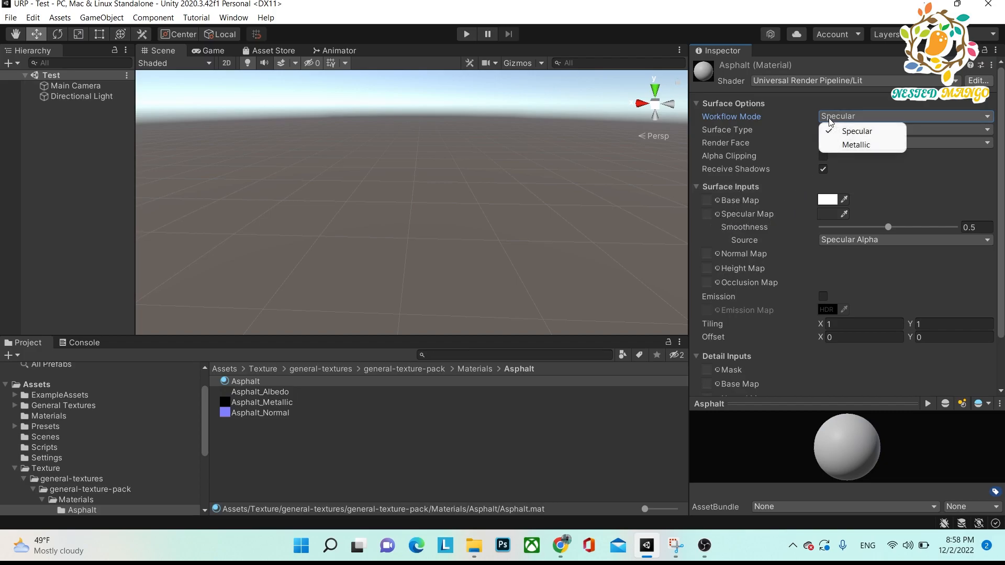
click(832, 143)
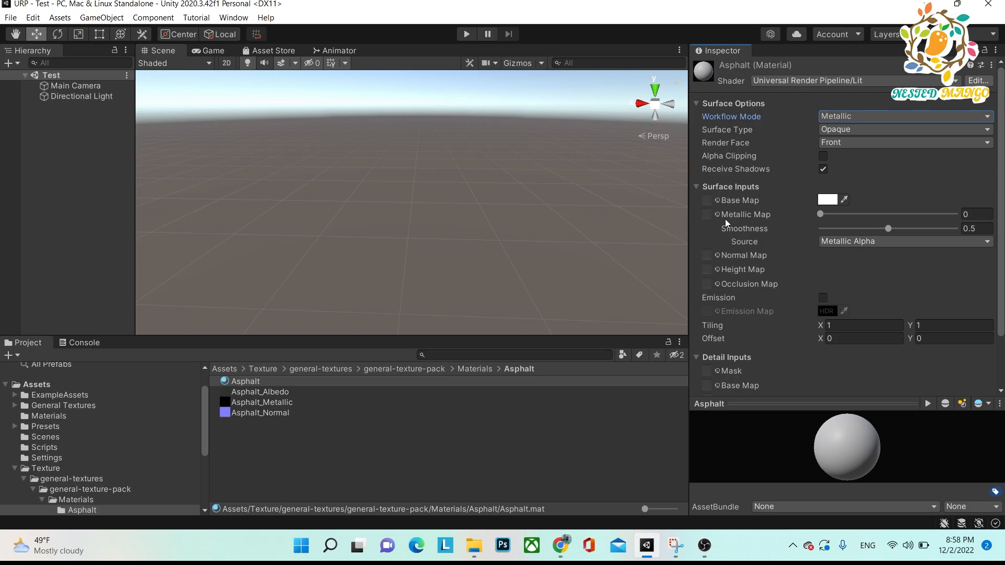
click(833, 117)
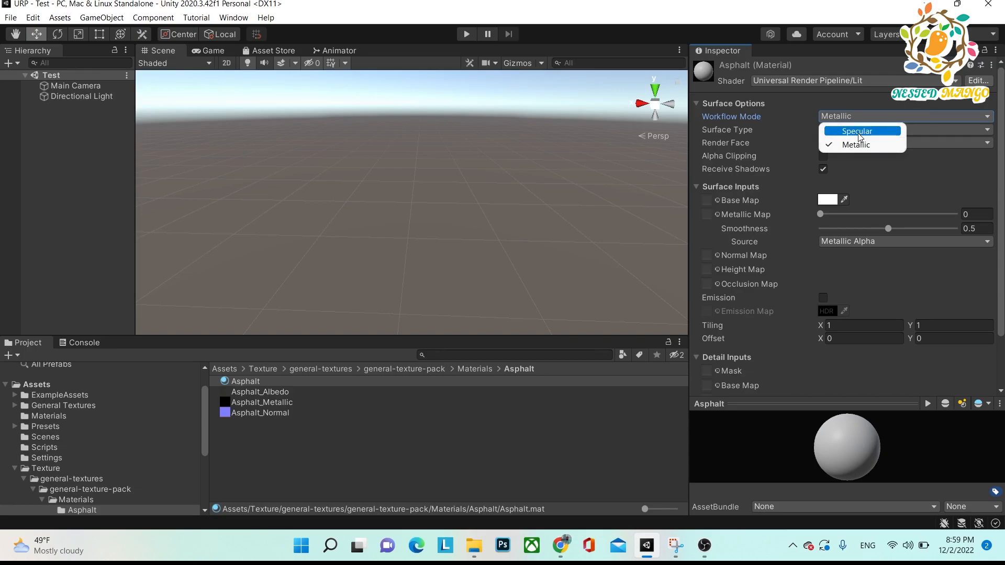
click(805, 121)
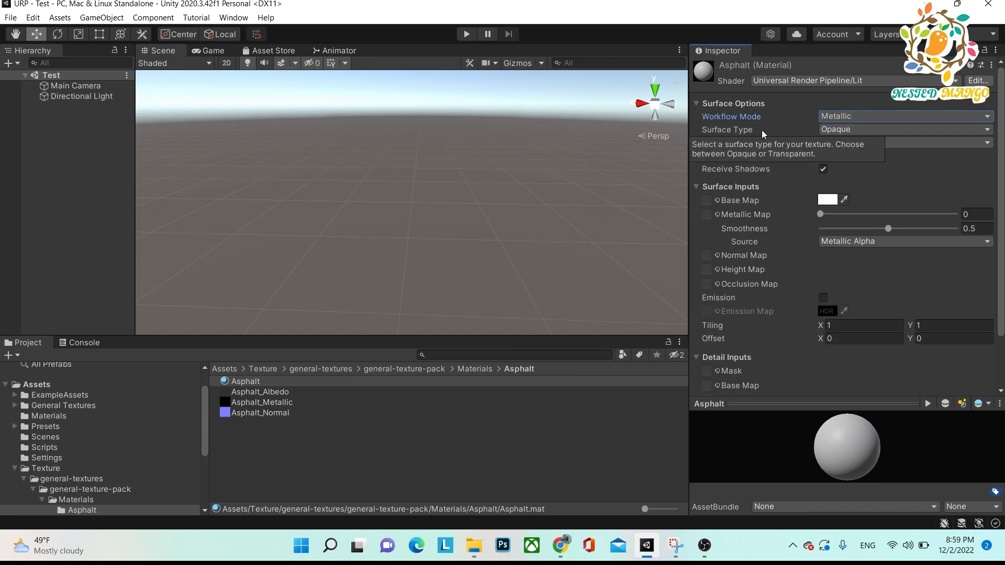
Examine the Asphalt material's surface type and render face options, and switch Alpha Clipping on and off again.
click(837, 131)
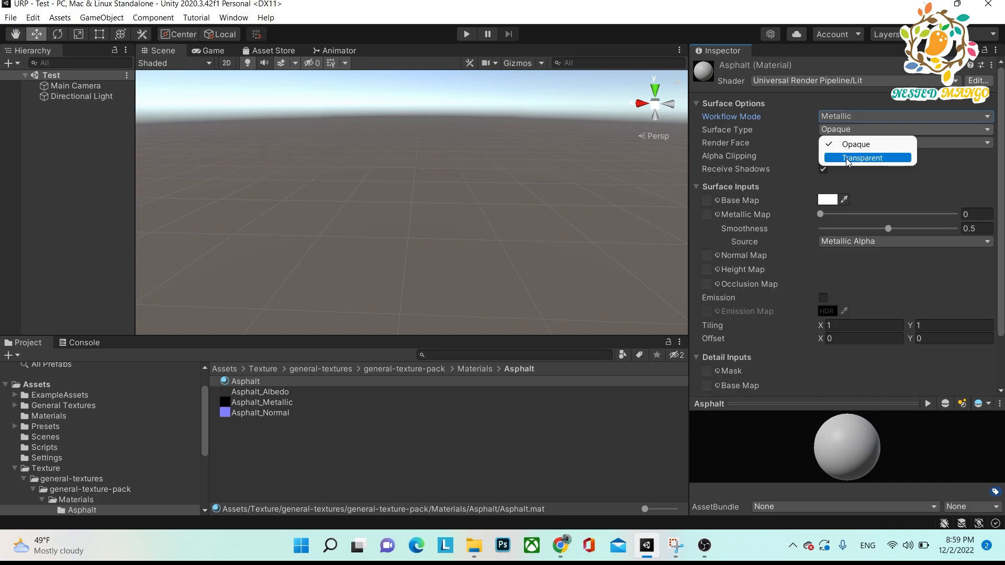
click(789, 145)
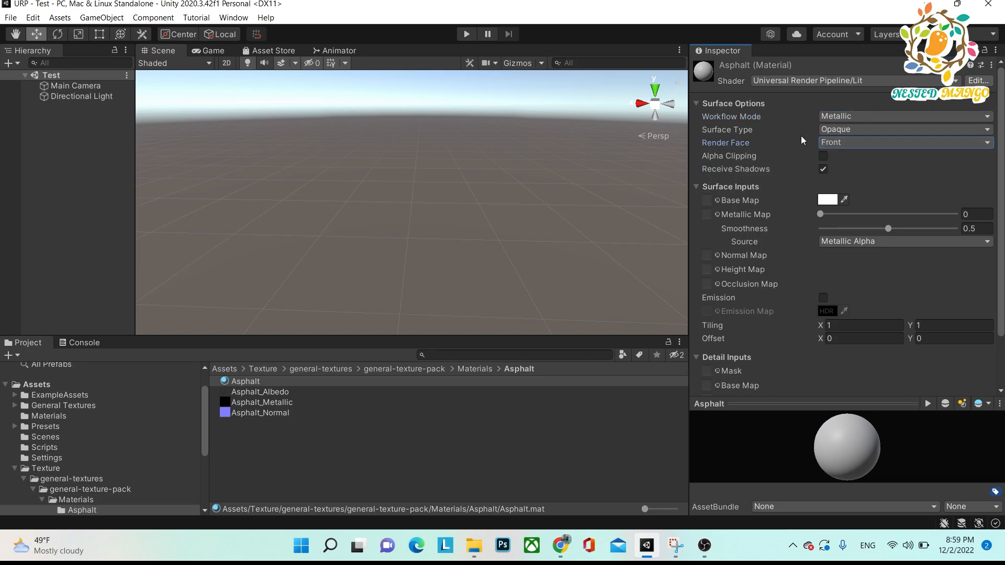
click(836, 146)
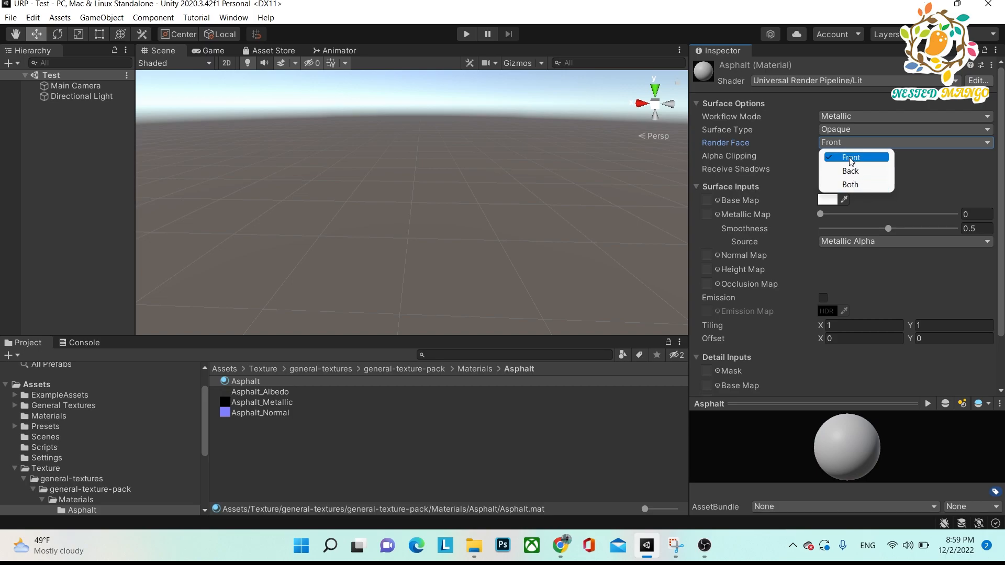
click(775, 149)
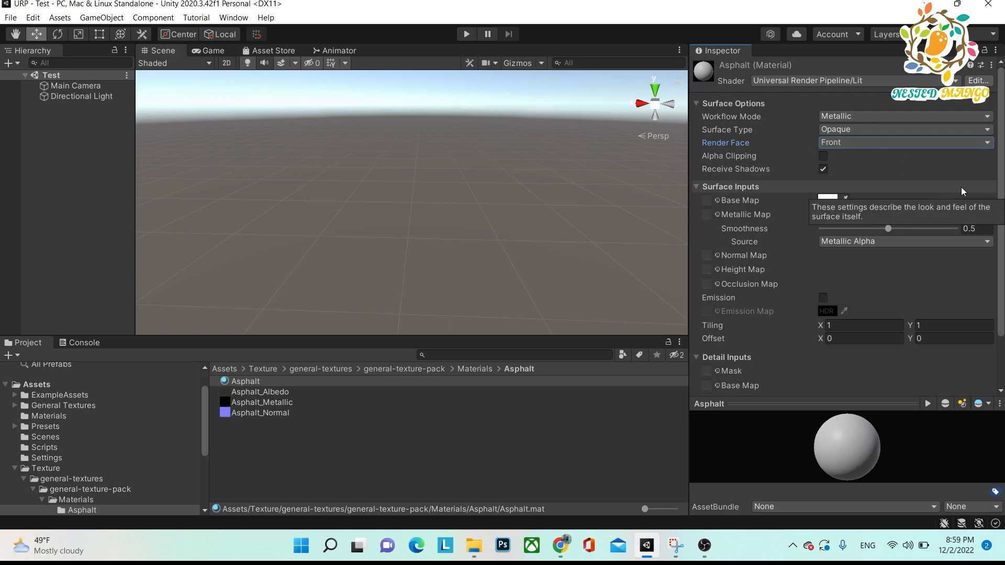
click(823, 157)
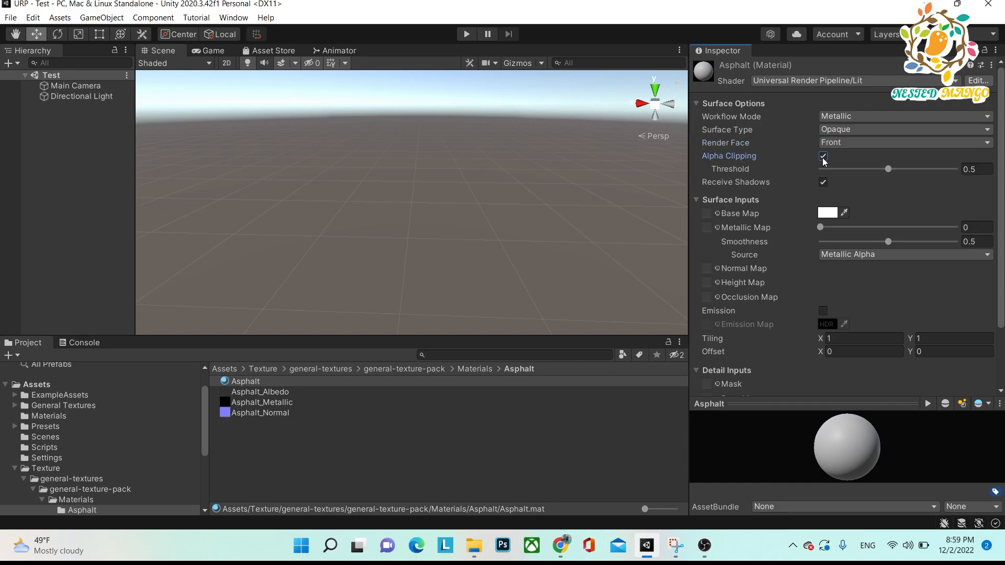
click(823, 157)
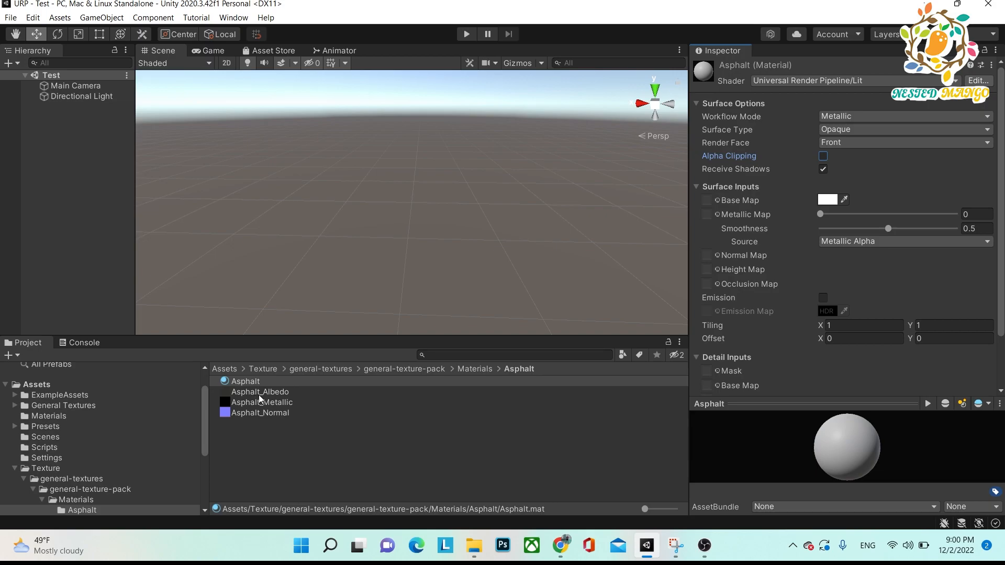
Assign Asphalt_Albedo, Asphalt_Metallic and Asphalt_Normal to the Asphalt material's base, metallic and normal maps, and enable Emission.
drag(274, 395, 707, 202)
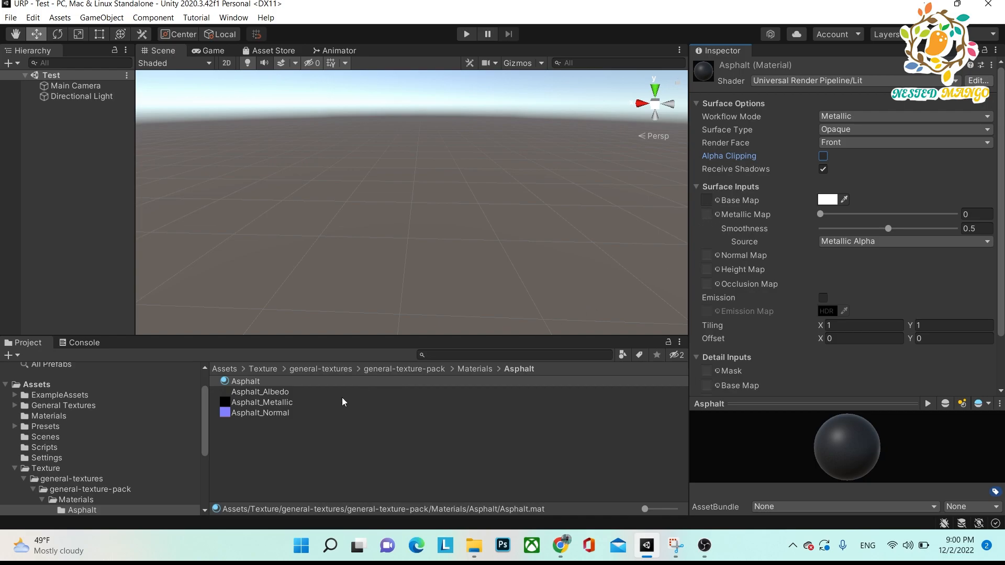
drag(281, 406, 708, 218)
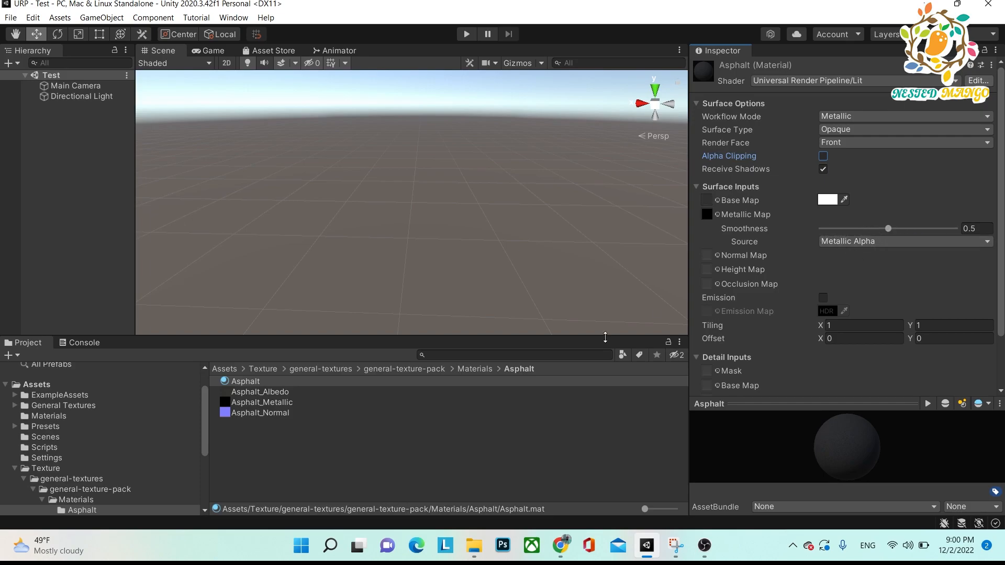
drag(263, 413, 713, 261)
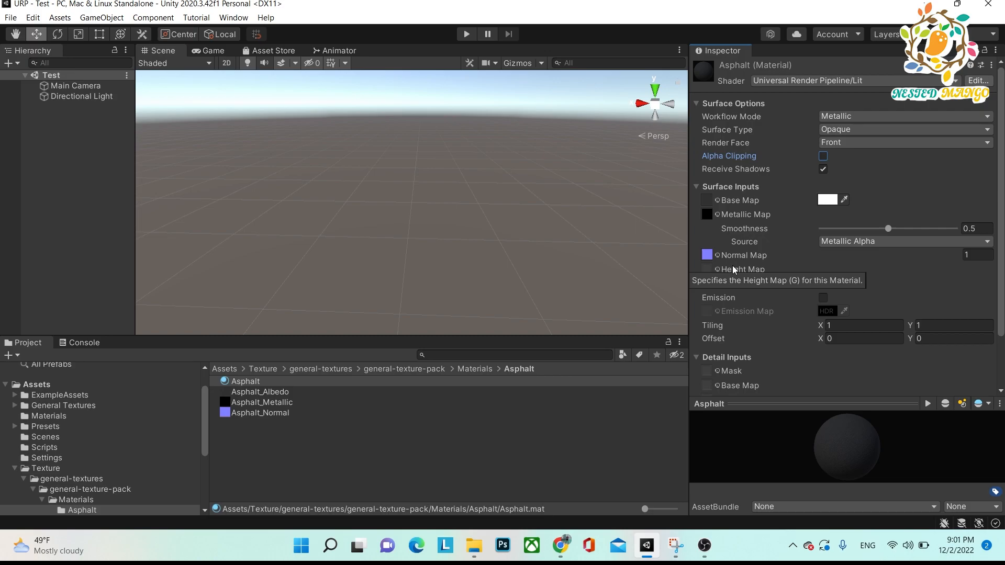
click(822, 299)
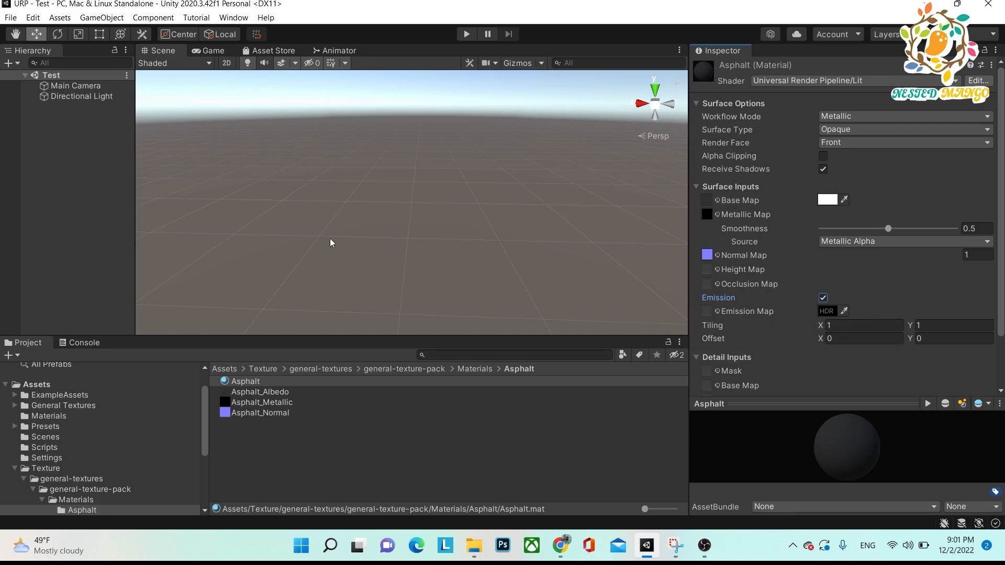
Add a 3D Plane object to the Test scene and select it.
right_click(26, 141)
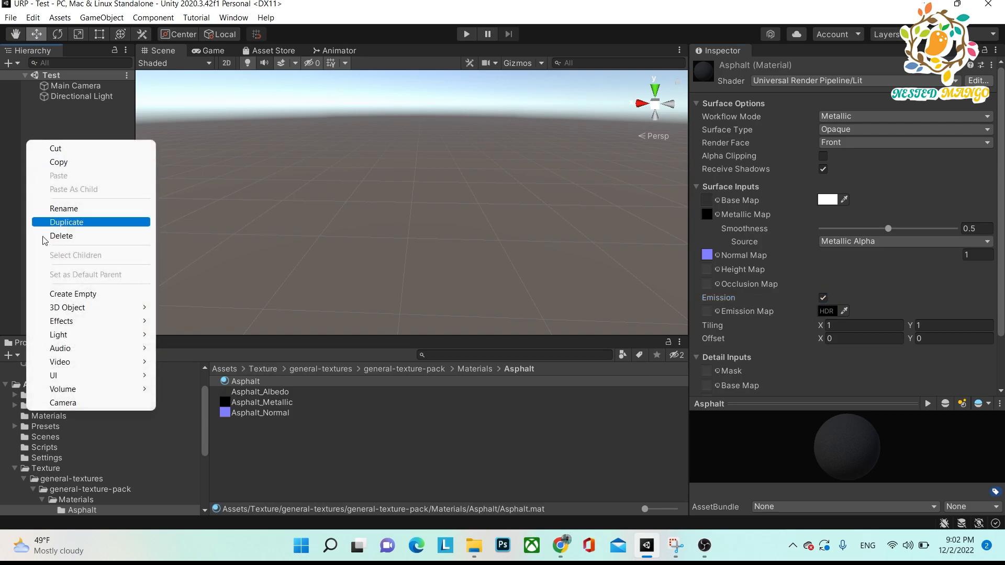
mouse_move(85, 313)
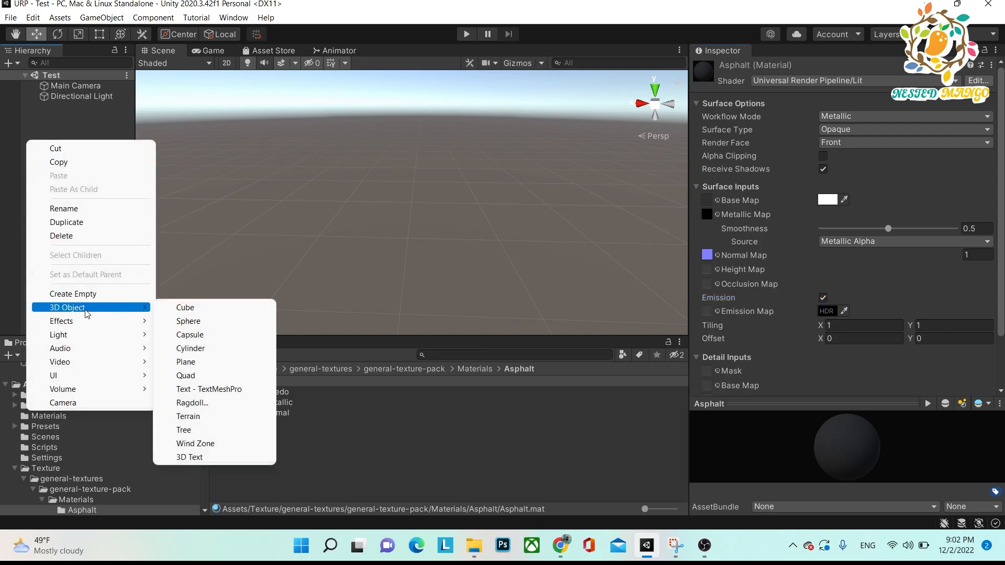
click(206, 362)
click(67, 202)
click(55, 106)
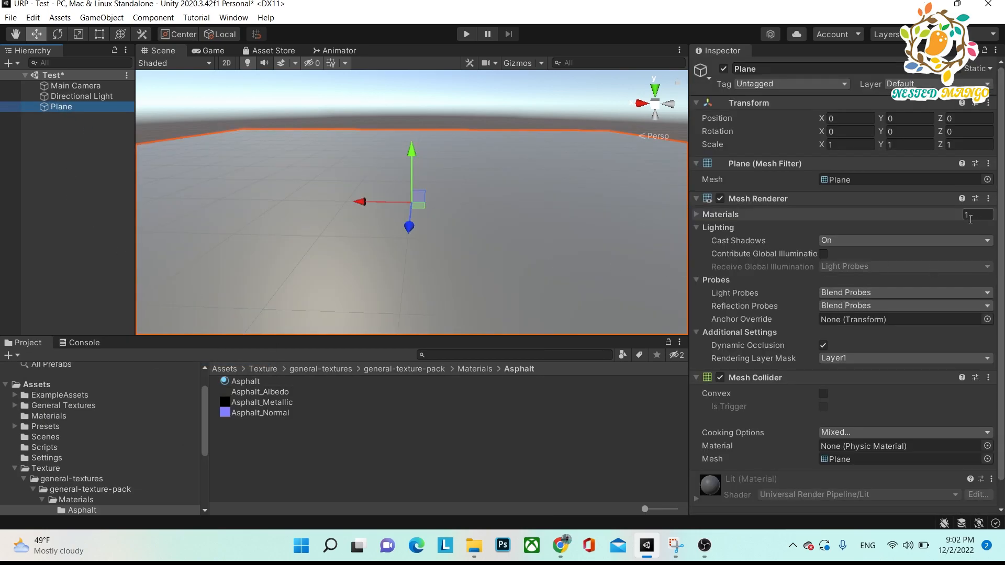
Apply the Asphalt material to the plane, replacing its default Lit material.
scroll(842, 262, down, 2)
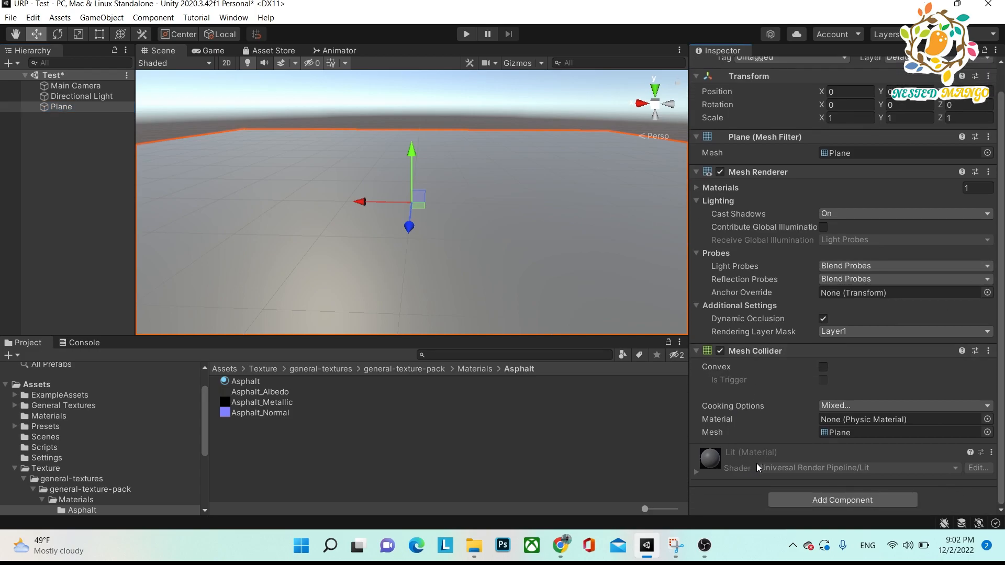
click(241, 384)
drag(240, 384, 815, 502)
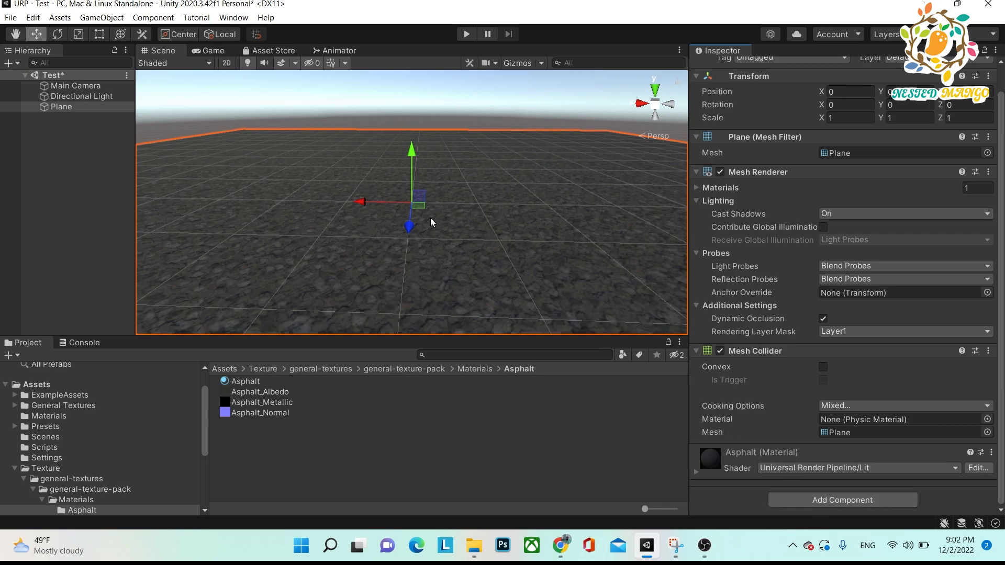
alt+drag(321, 185, 491, 204)
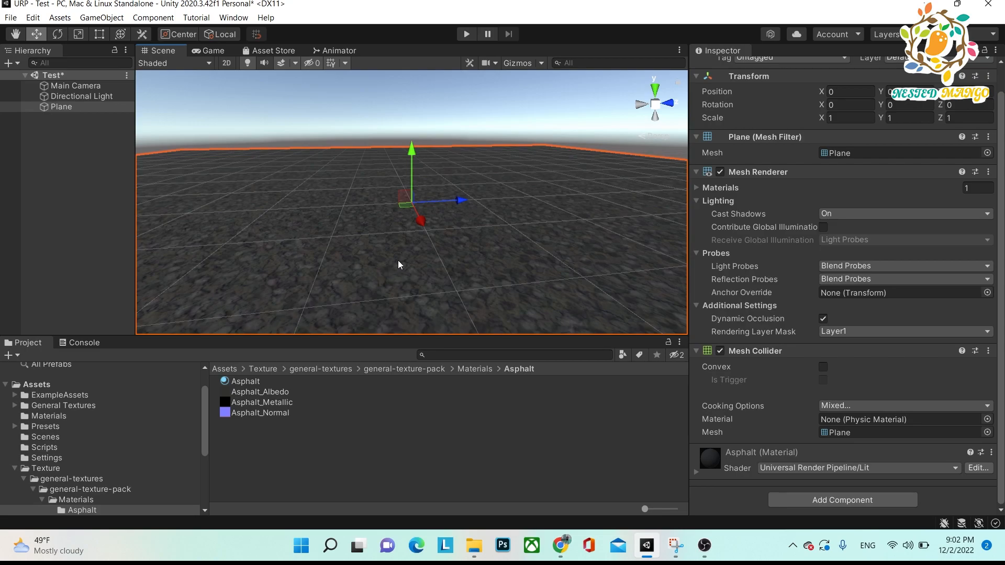
Remove the normal map from the plane's Asphalt material by setting its texture to None.
click(696, 474)
drag(1002, 236, 1002, 398)
click(717, 339)
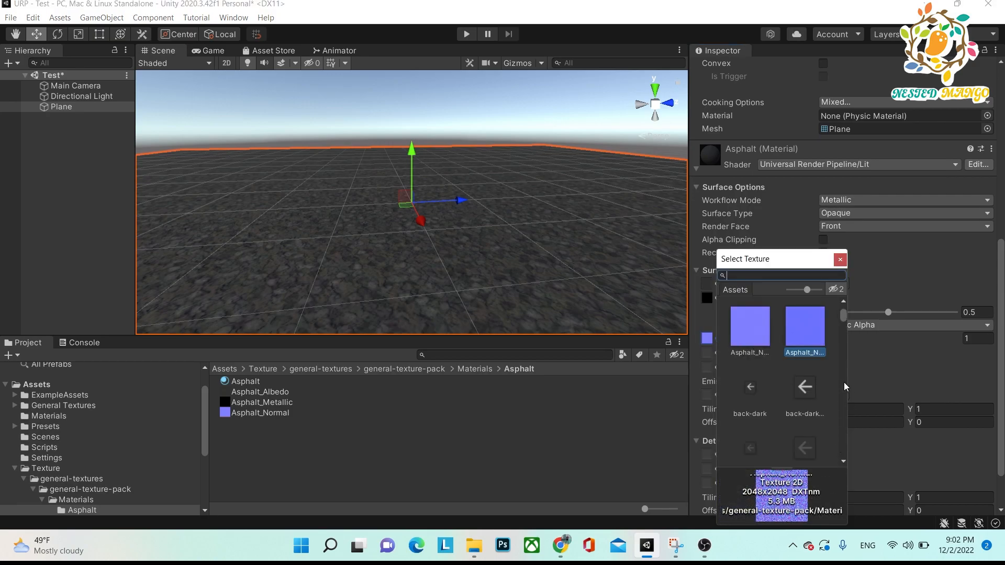
drag(843, 316, 842, 306)
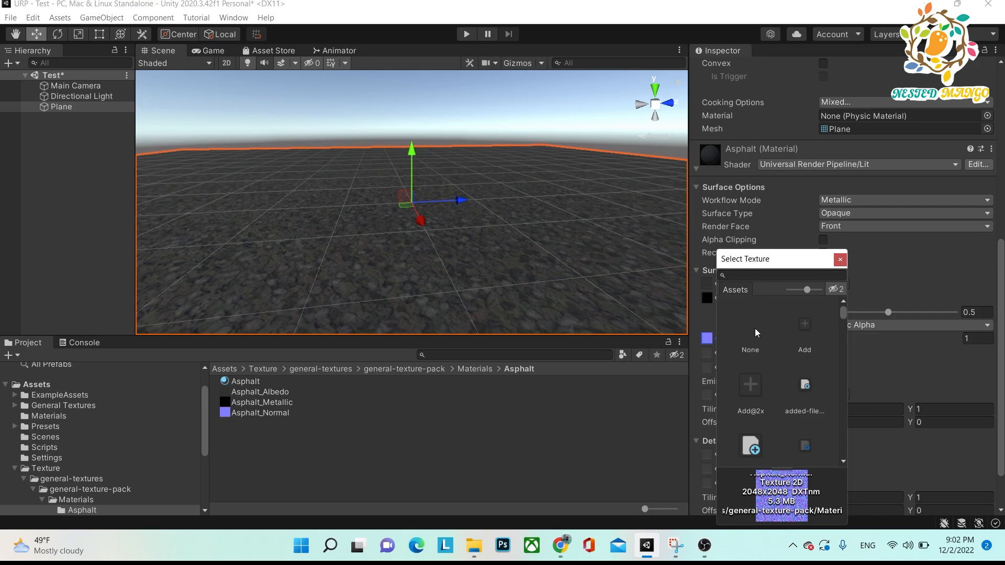
click(749, 330)
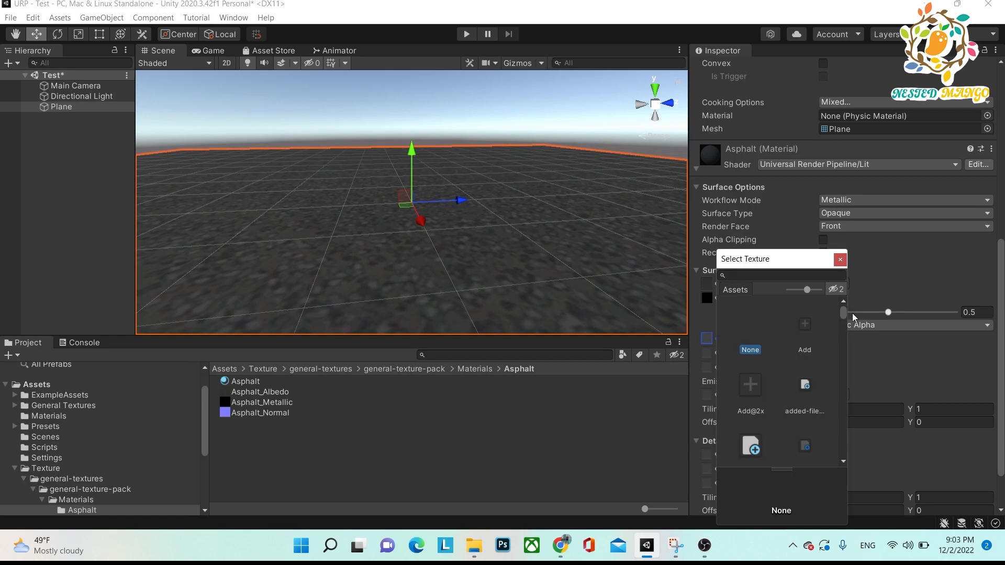
click(840, 259)
click(304, 417)
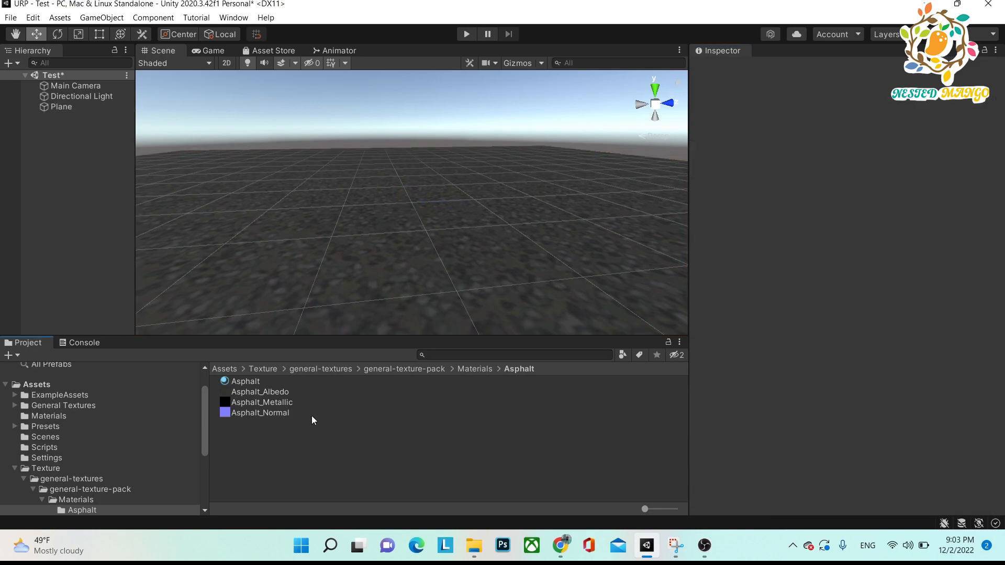
Assign Asphalt_Normal to the normal map of the plane's Asphalt material and inspect the surface from a higher angle.
click(63, 107)
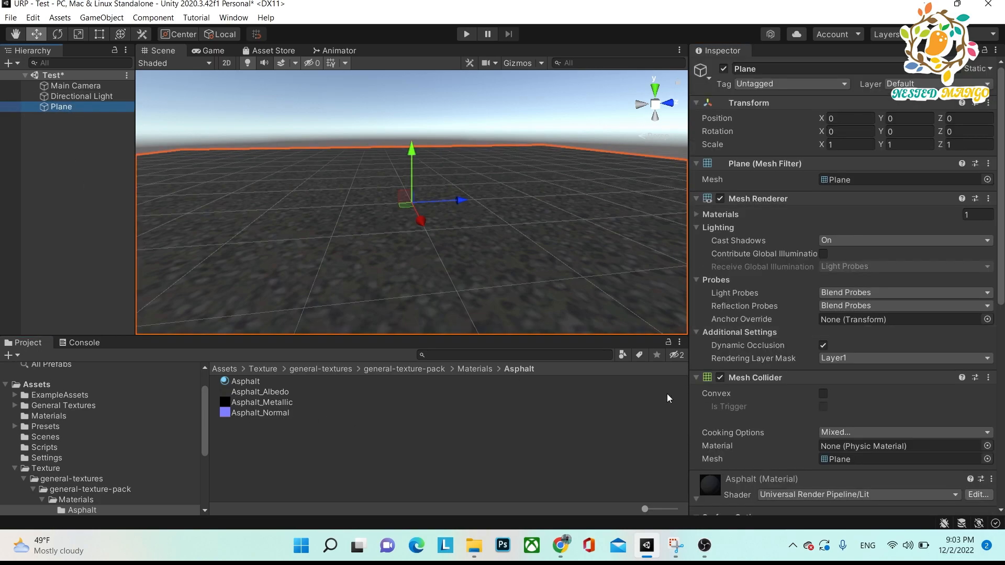
scroll(727, 482, down, 8)
drag(247, 417, 711, 402)
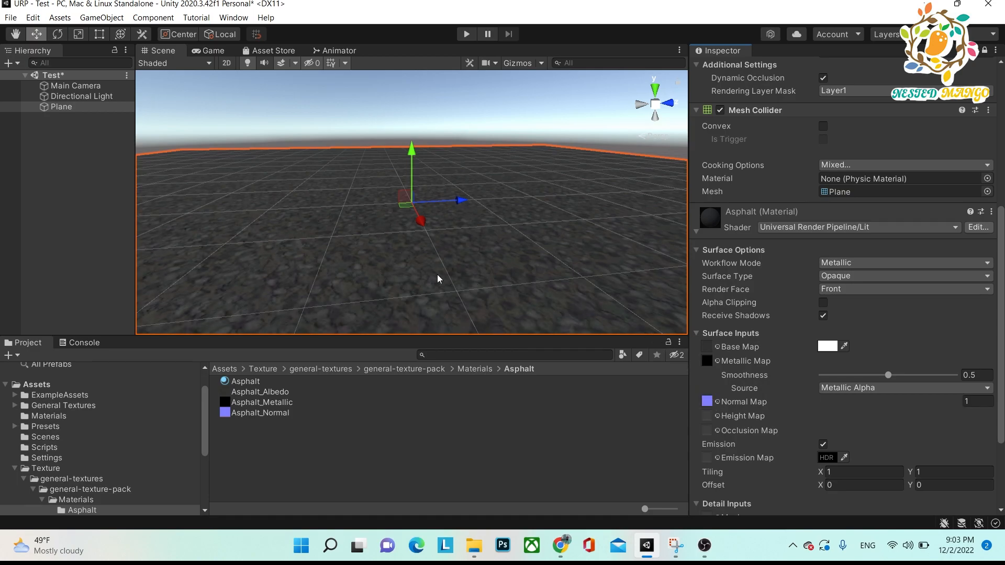
alt+drag(375, 251, 373, 204)
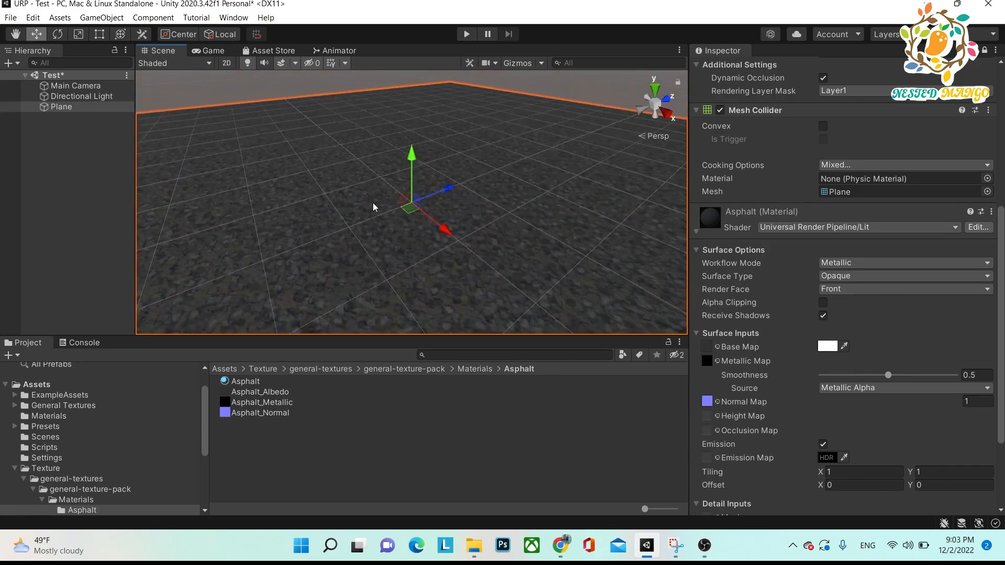
Examine the Universal Render Pipeline shaders available for the plane's Asphalt material.
click(60, 109)
click(64, 140)
click(64, 106)
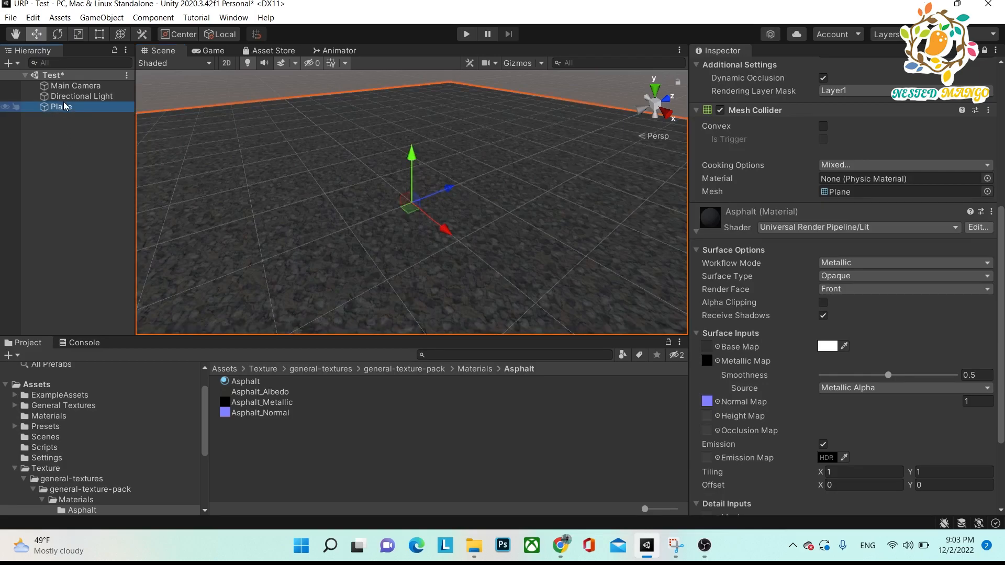
click(856, 228)
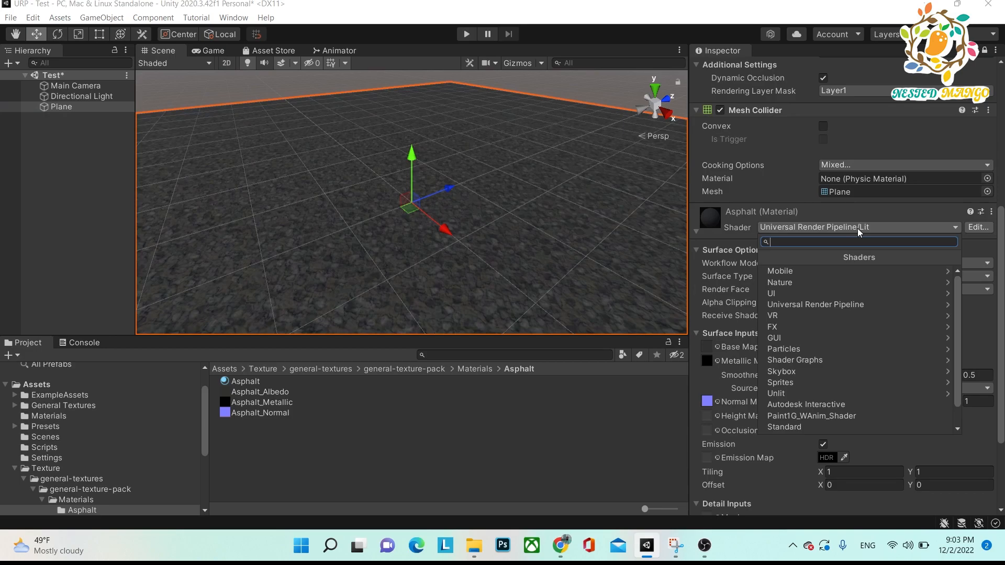
click(841, 307)
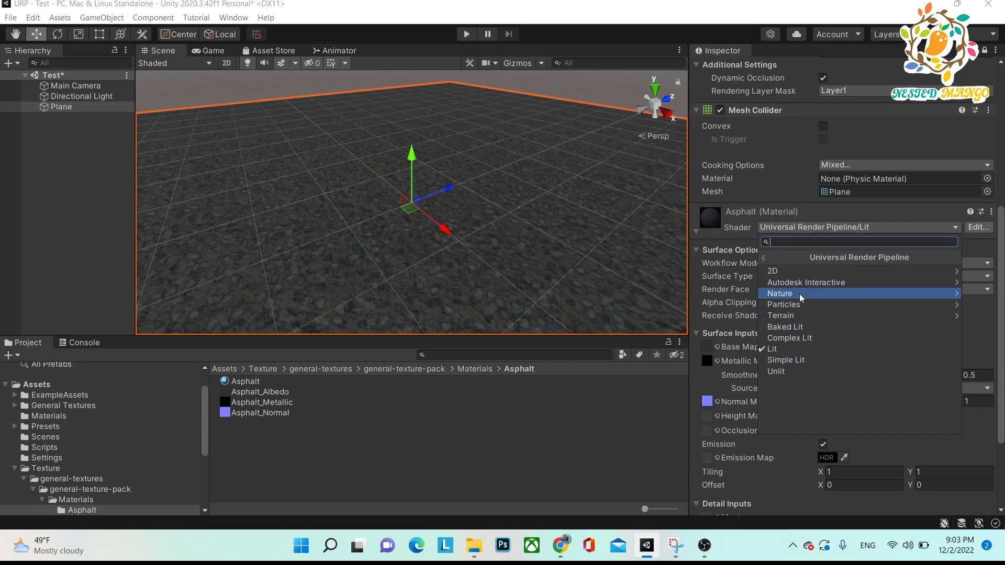
click(73, 137)
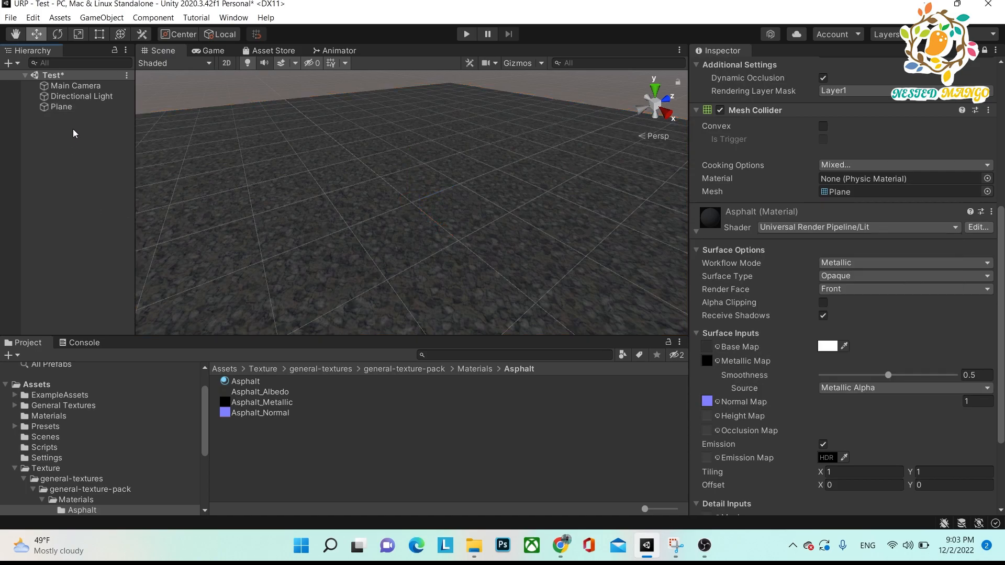
click(61, 107)
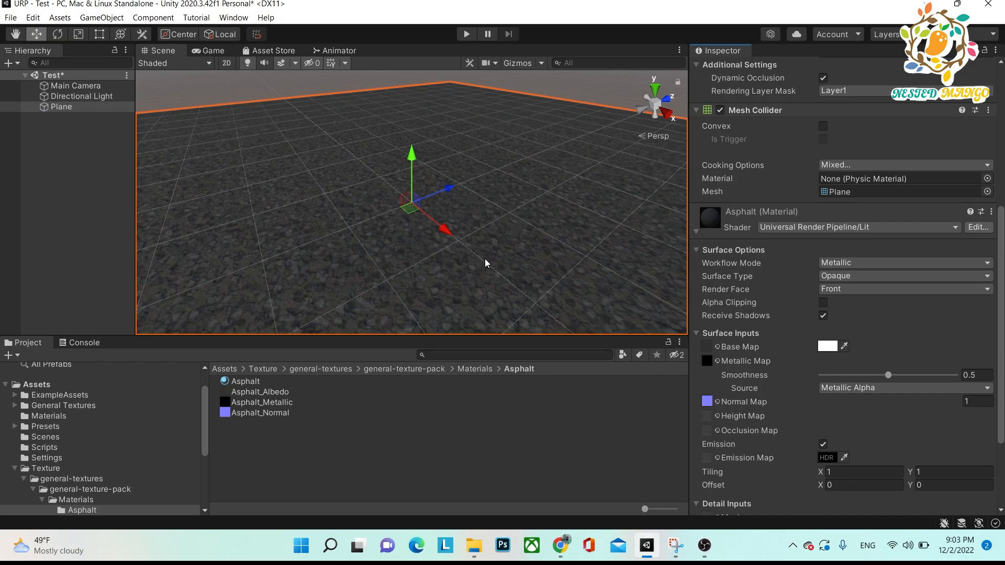
click(896, 229)
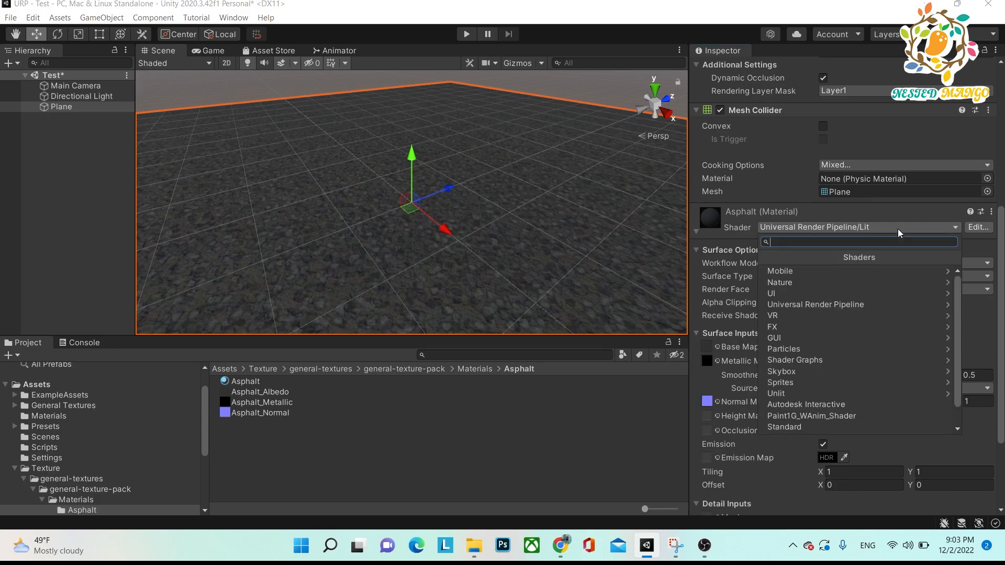
click(884, 303)
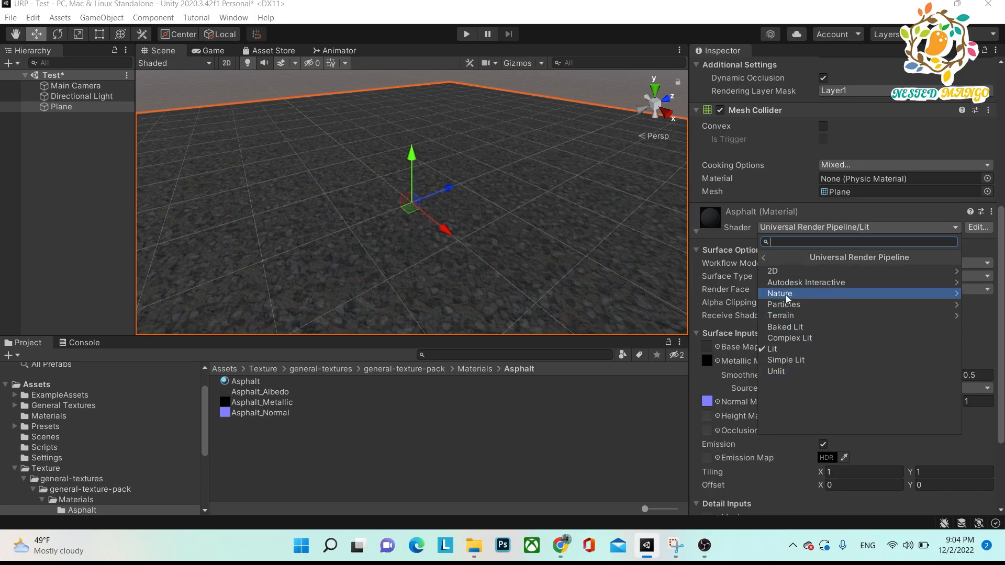
Switch to Snipping Tool to read the shader descriptions, and compare them with the Universal Render Pipeline shader list in Unity.
key(alt)
key(alt+Tab)
click(586, 190)
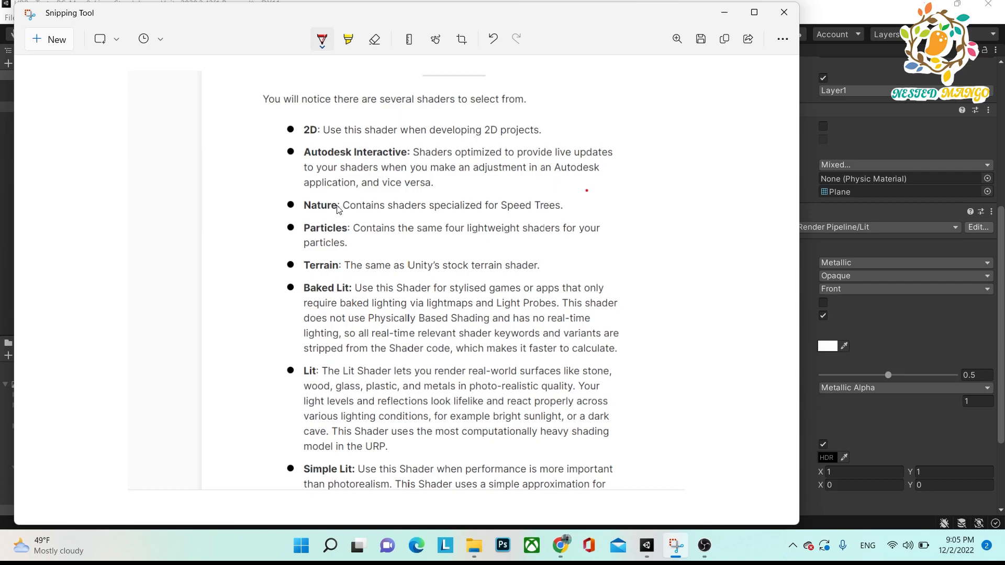
click(808, 379)
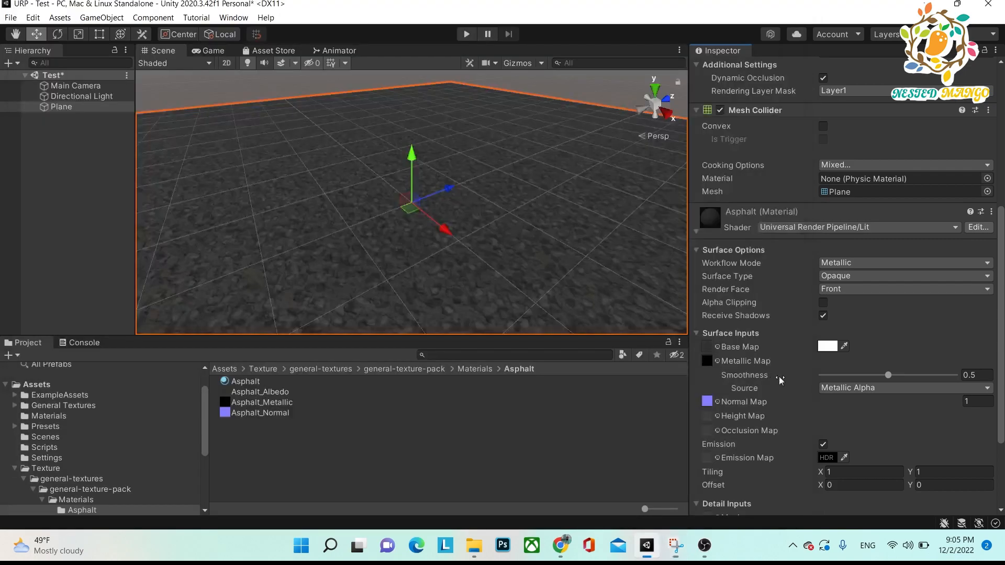
click(899, 226)
click(849, 296)
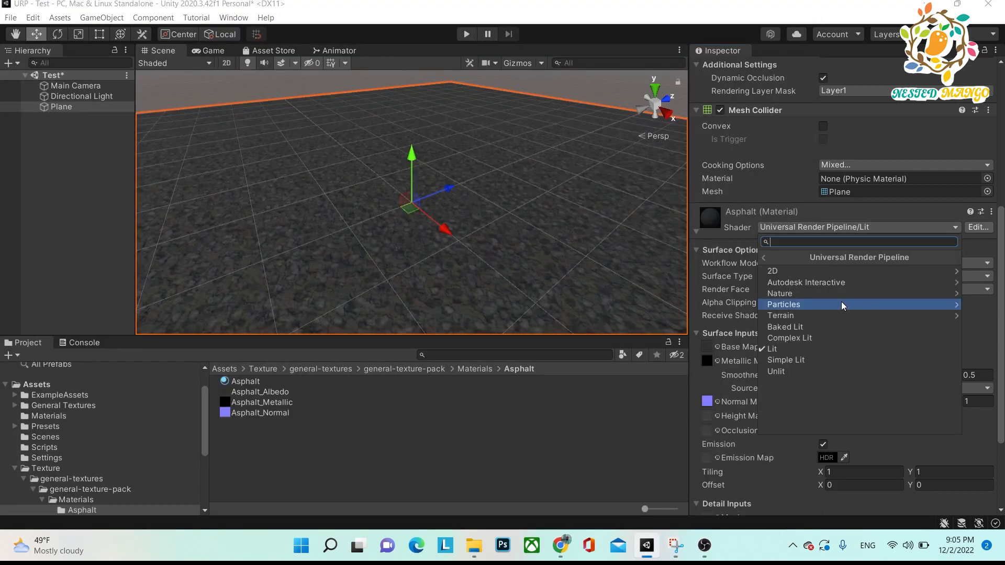
Switch to Snipping Tool and mark the Baked Lit description with yellow highlighter strokes on both sides.
key(alt+Tab)
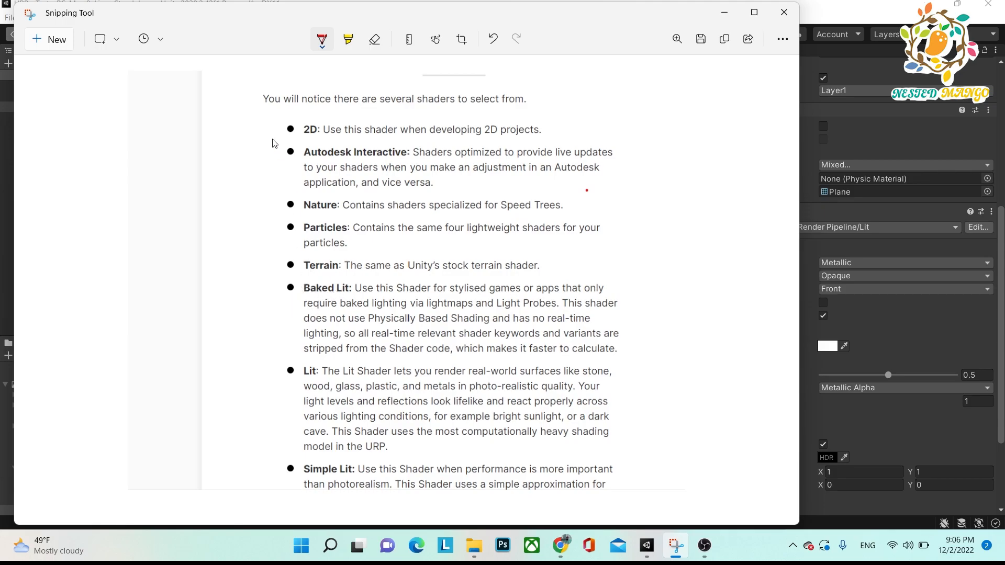
click(338, 39)
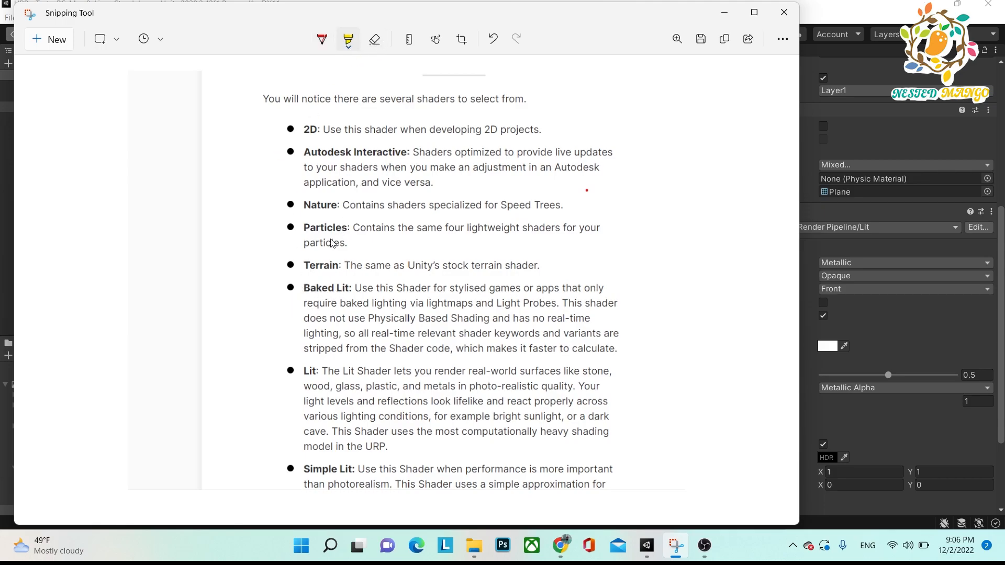
mouse_move(304, 272)
mouse_down()
mouse_move(284, 303)
mouse_move(294, 304)
mouse_up()
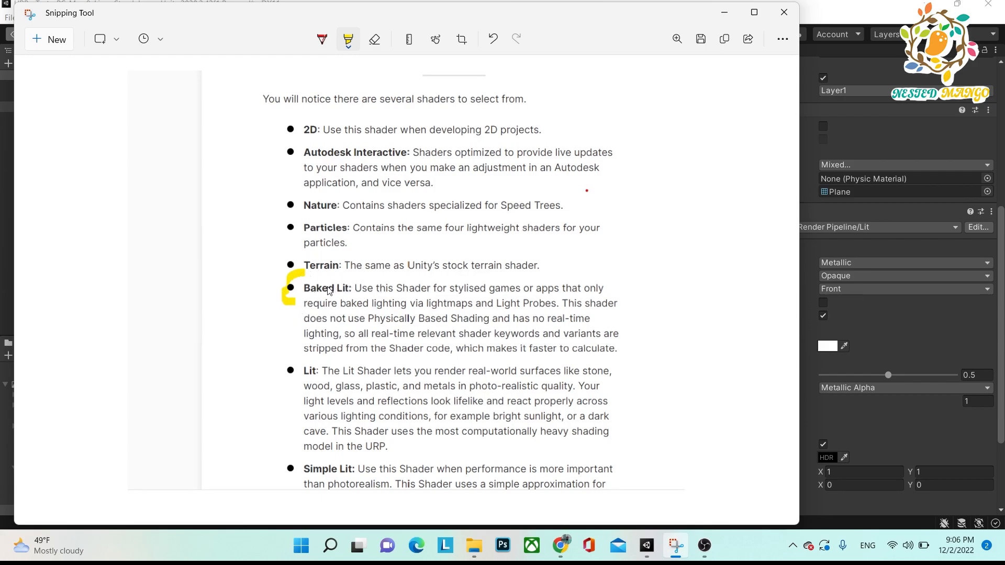
click(595, 266)
mouse_move(597, 267)
mouse_down()
mouse_move(673, 315)
mouse_move(665, 352)
mouse_move(675, 357)
mouse_up()
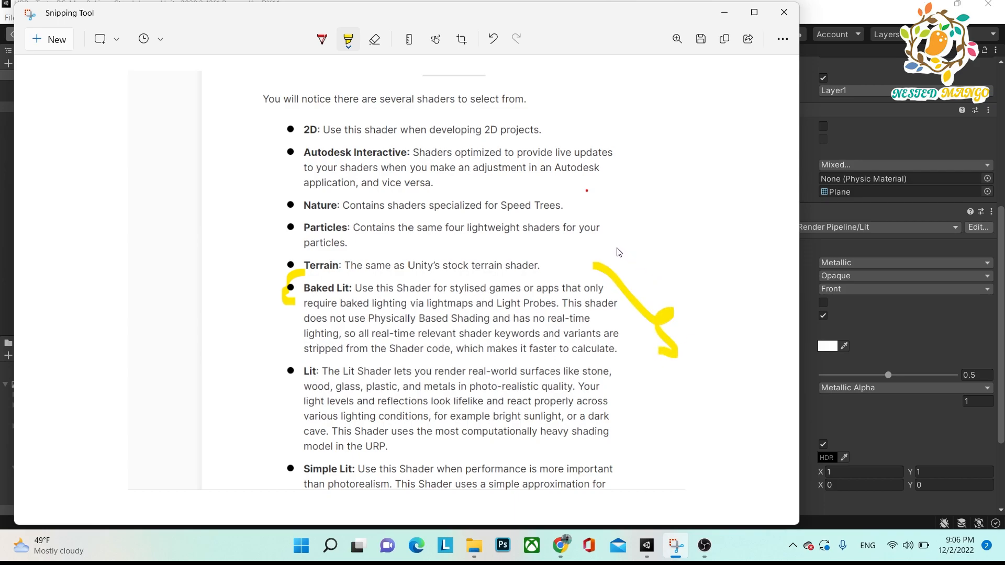
Switch to Unity and examine the light mode options of the Directional Light.
key(alt+Tab)
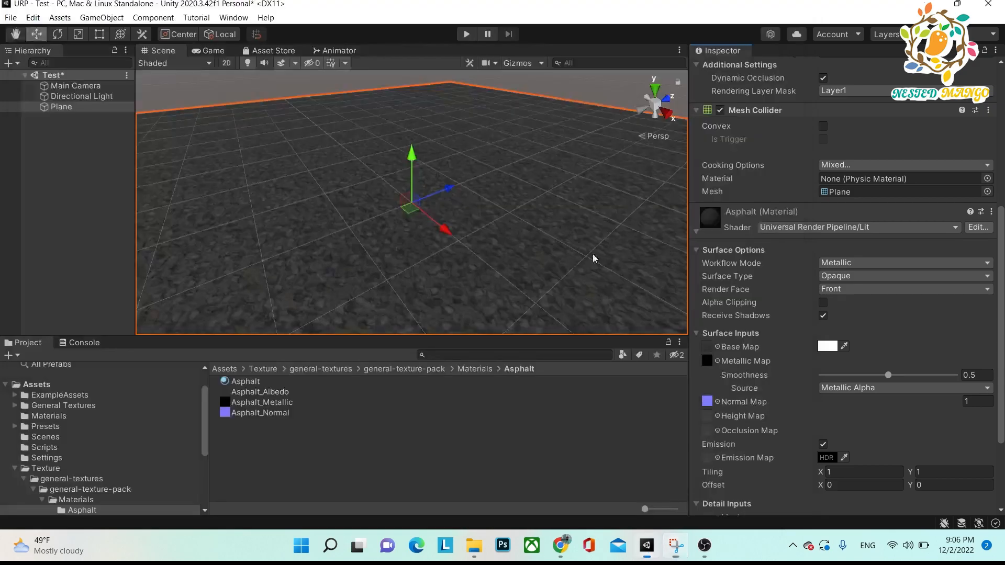
click(68, 181)
right_click(68, 181)
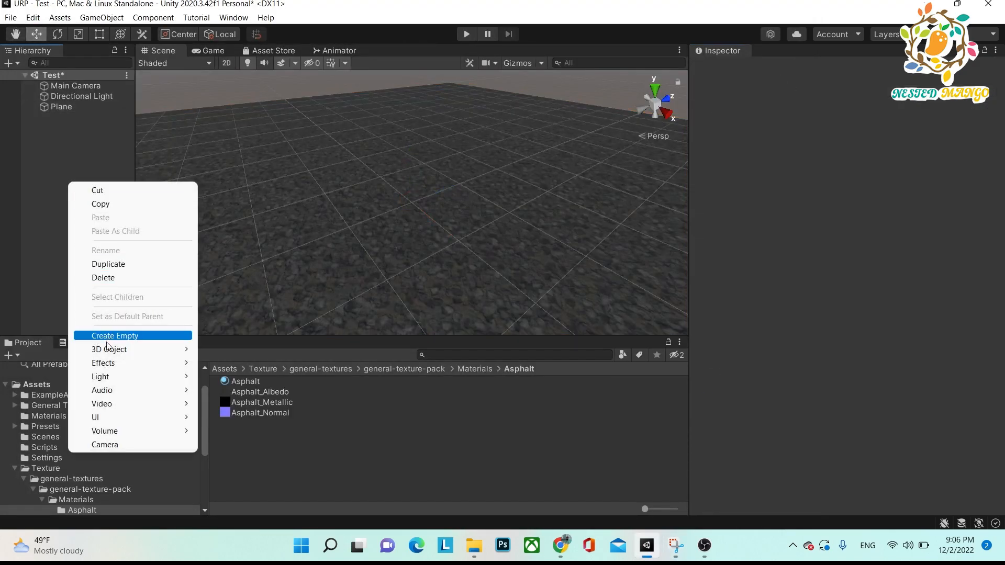
mouse_move(118, 377)
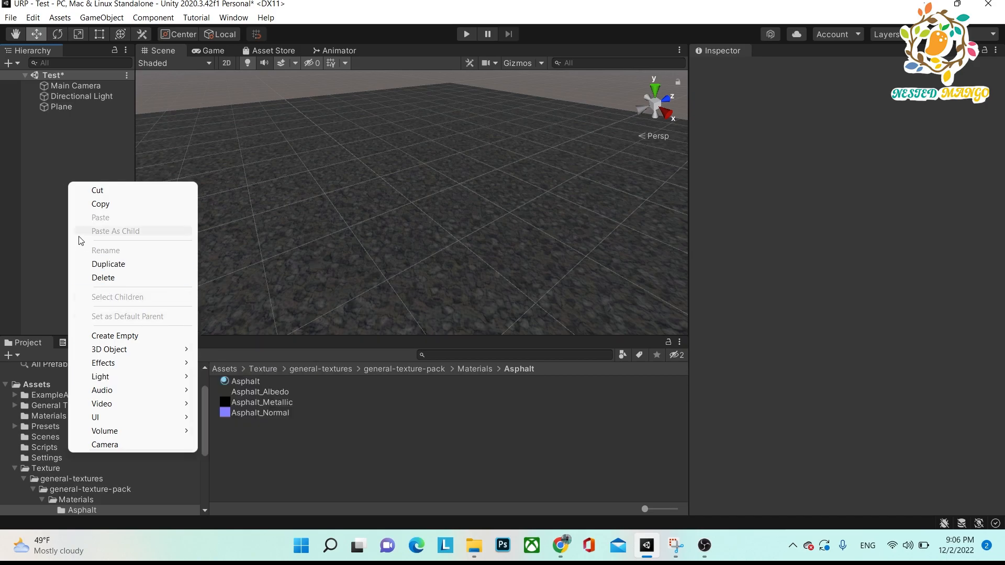
click(113, 204)
click(80, 96)
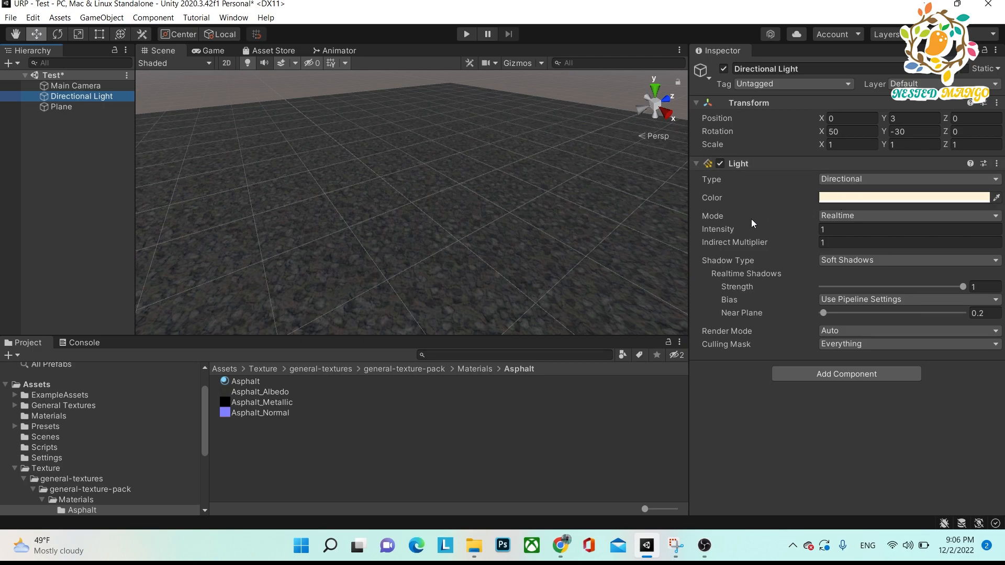
click(831, 218)
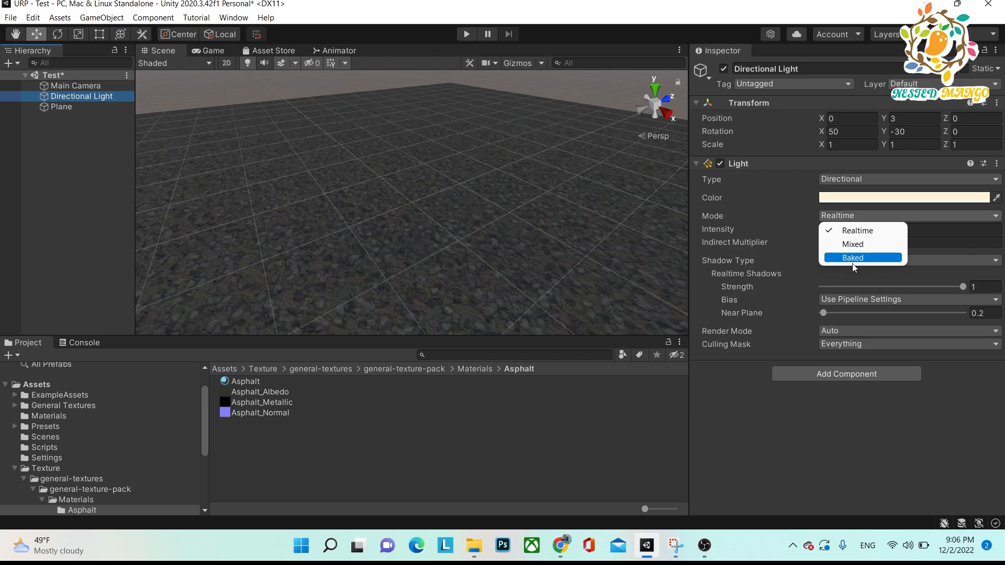
click(89, 152)
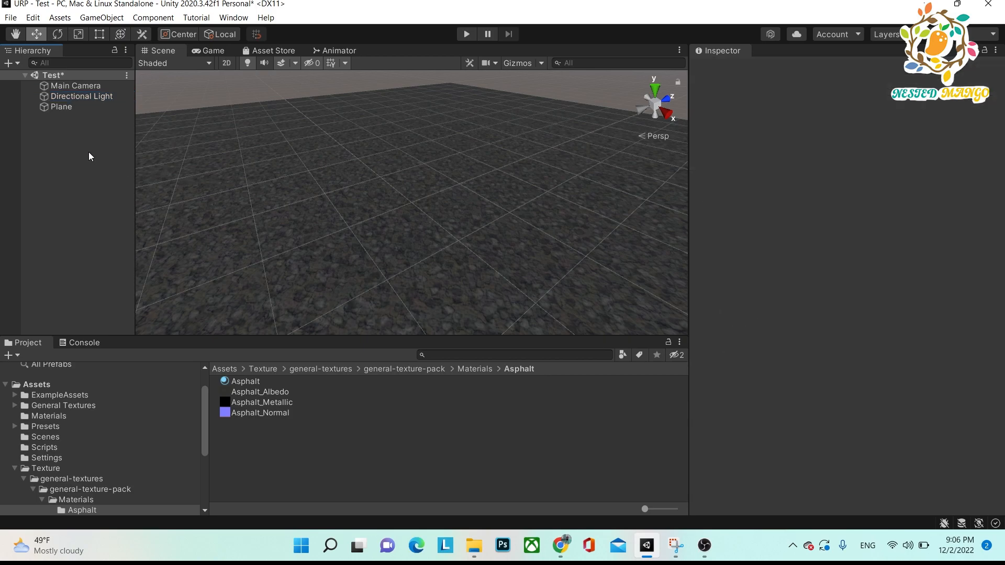
Add a Point Light to the Test scene and check its light mode options.
right_click(60, 142)
mouse_move(146, 336)
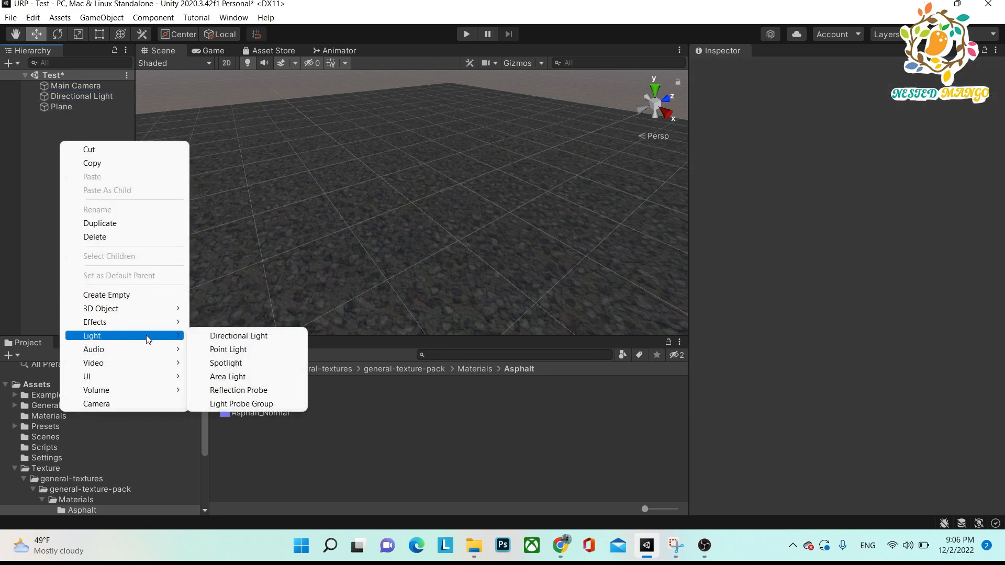
click(228, 349)
click(77, 172)
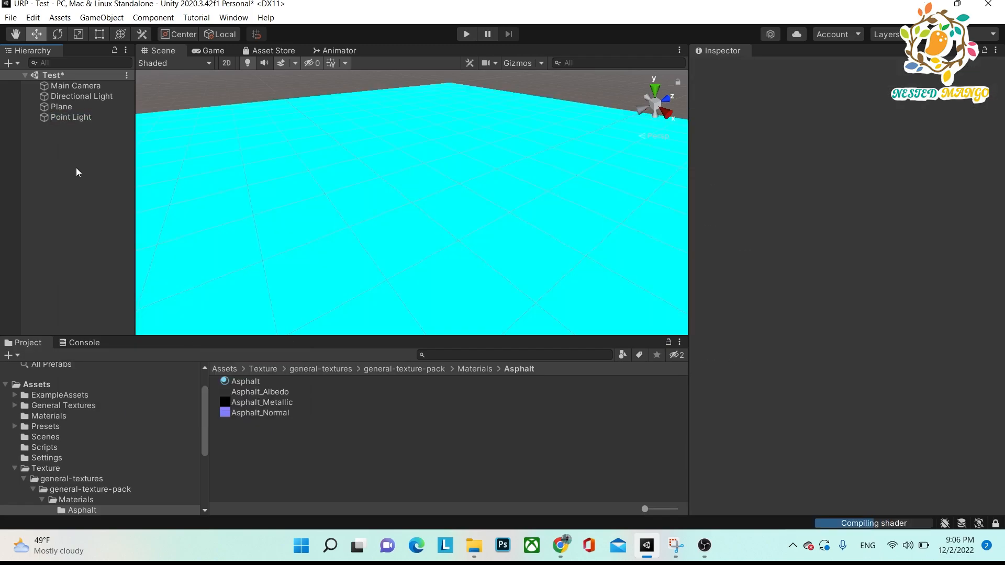
click(68, 117)
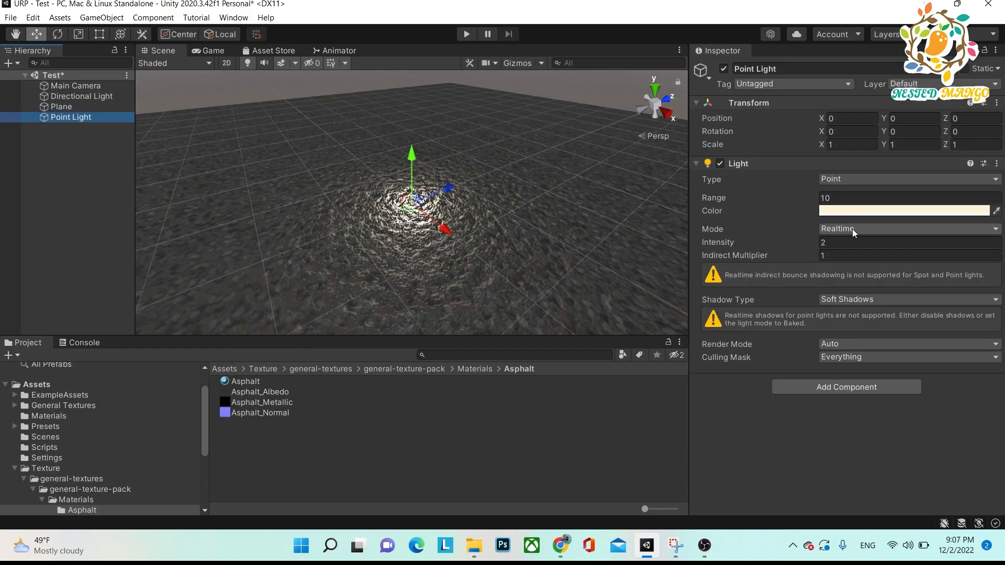
click(830, 229)
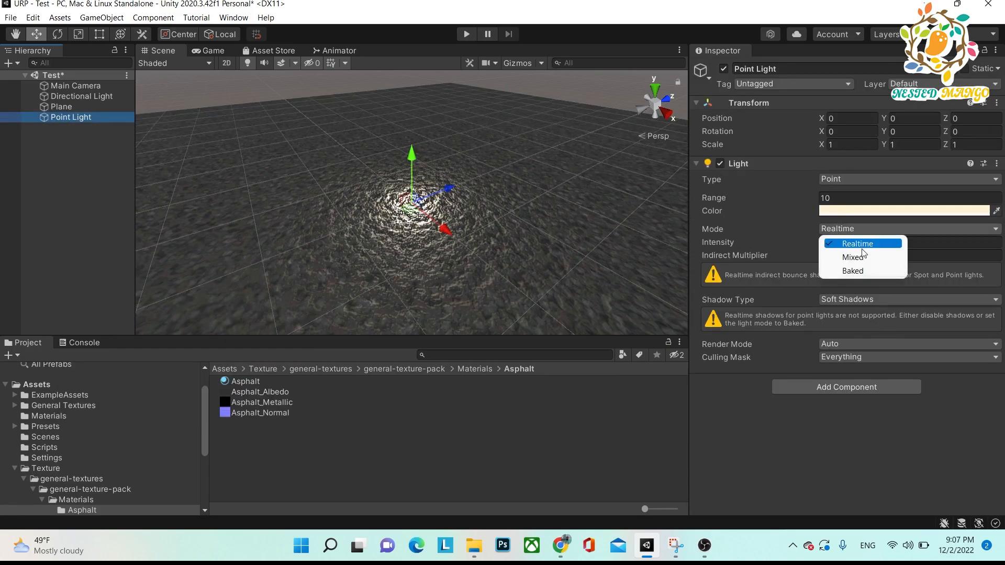
click(82, 183)
Add a Spotlight to the Test scene and check its light mode options.
right_click(68, 161)
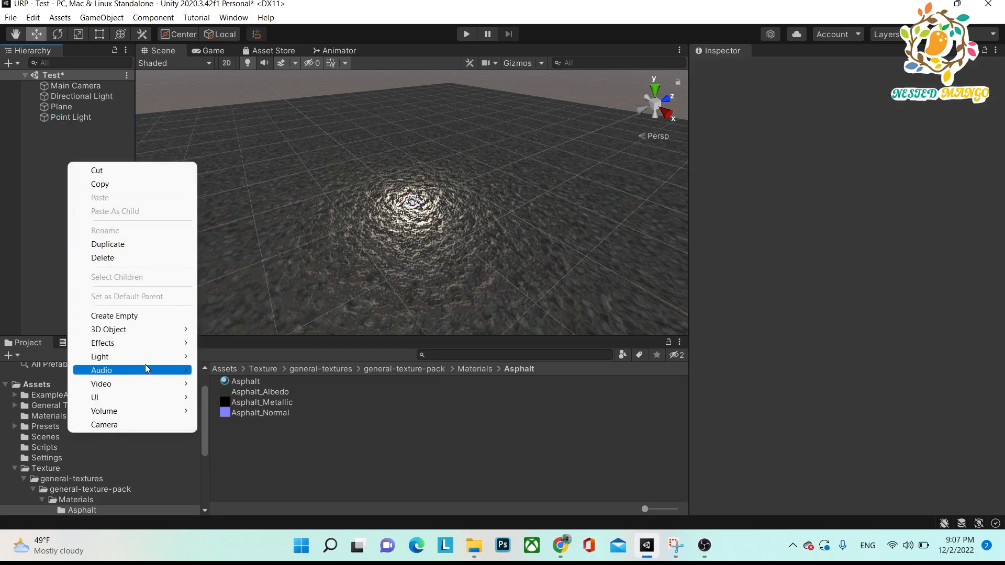
mouse_move(158, 358)
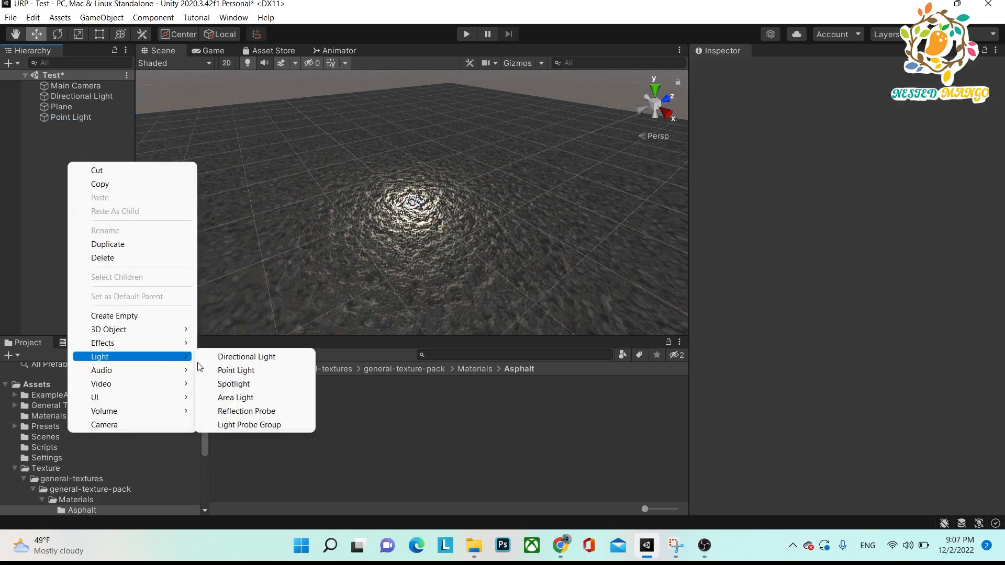
click(248, 385)
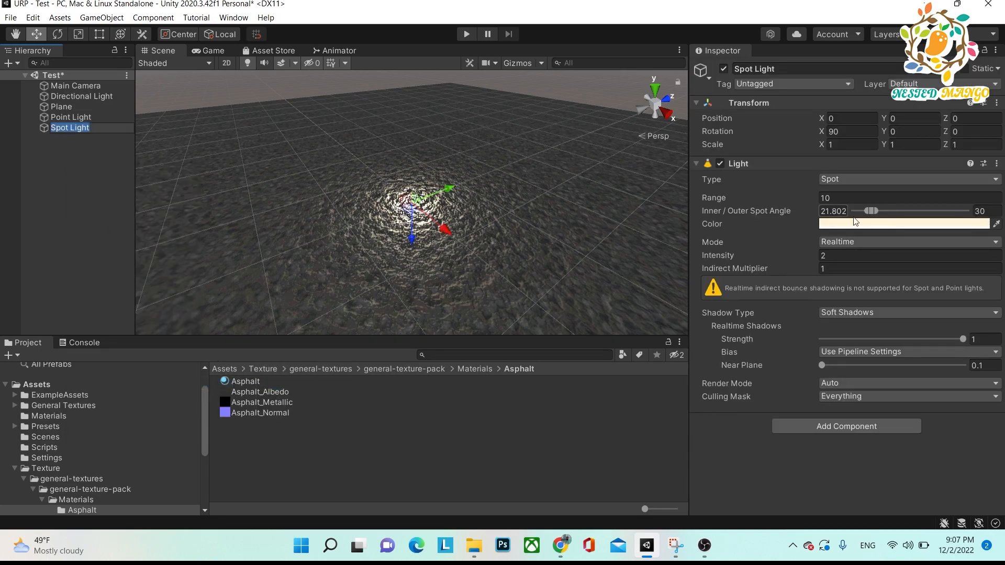
click(858, 241)
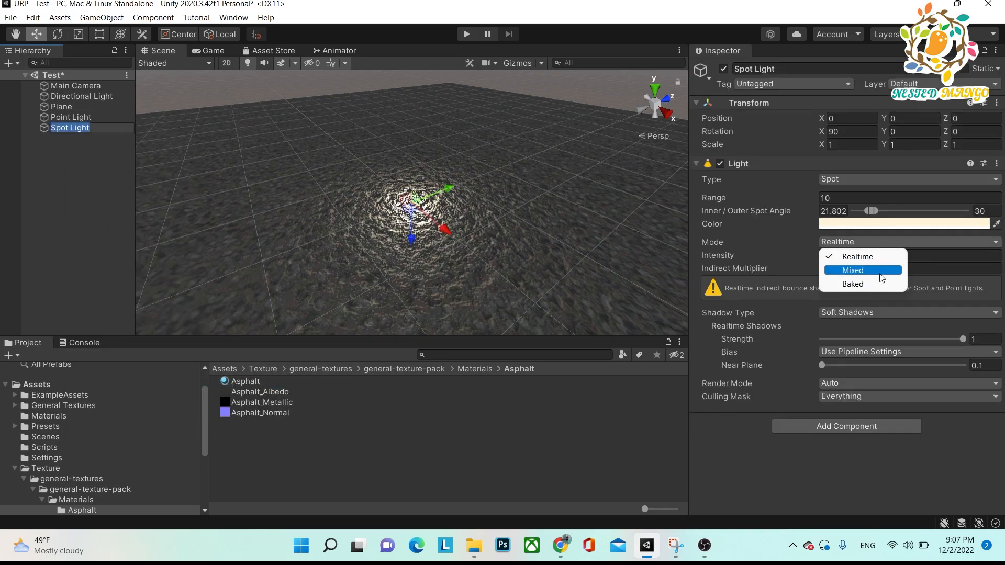
click(96, 163)
Add an Area Light to the Test scene and check its light type options.
right_click(86, 158)
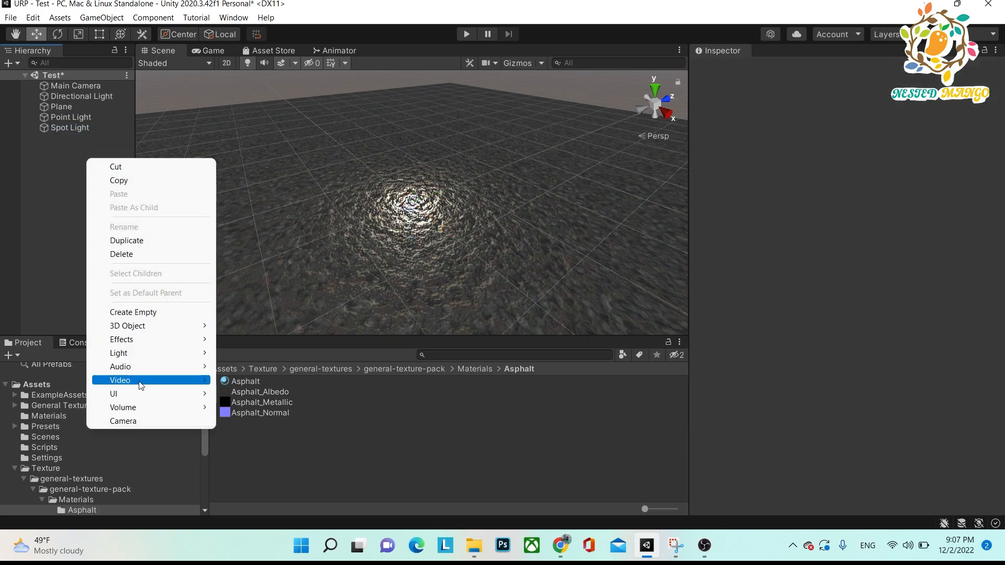
mouse_move(156, 340)
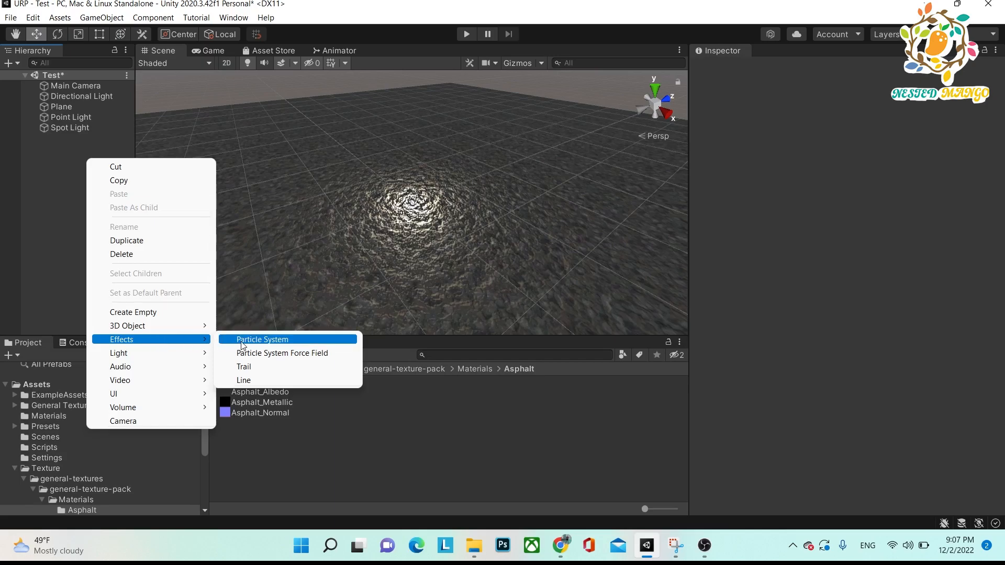
mouse_move(194, 333)
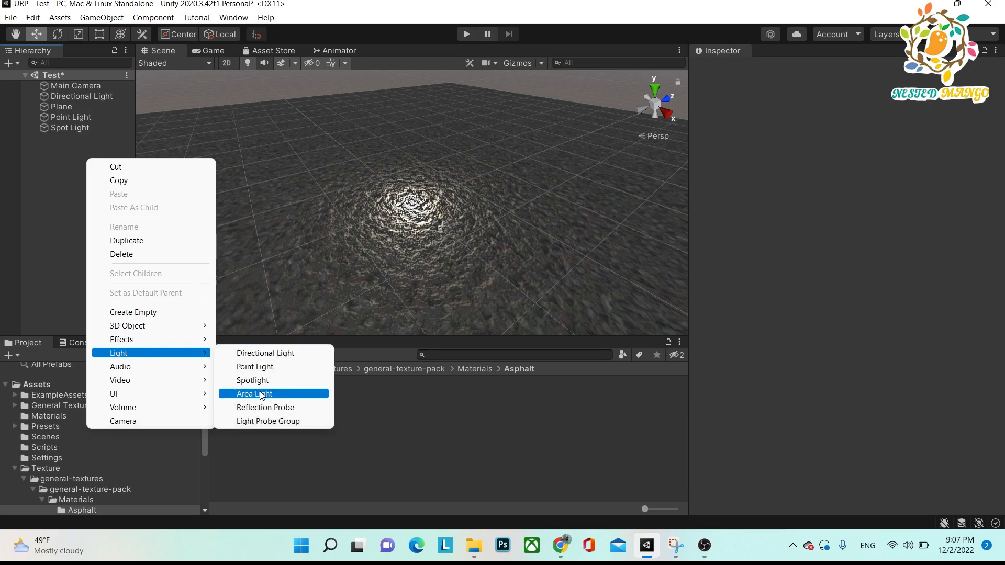
click(260, 394)
click(67, 162)
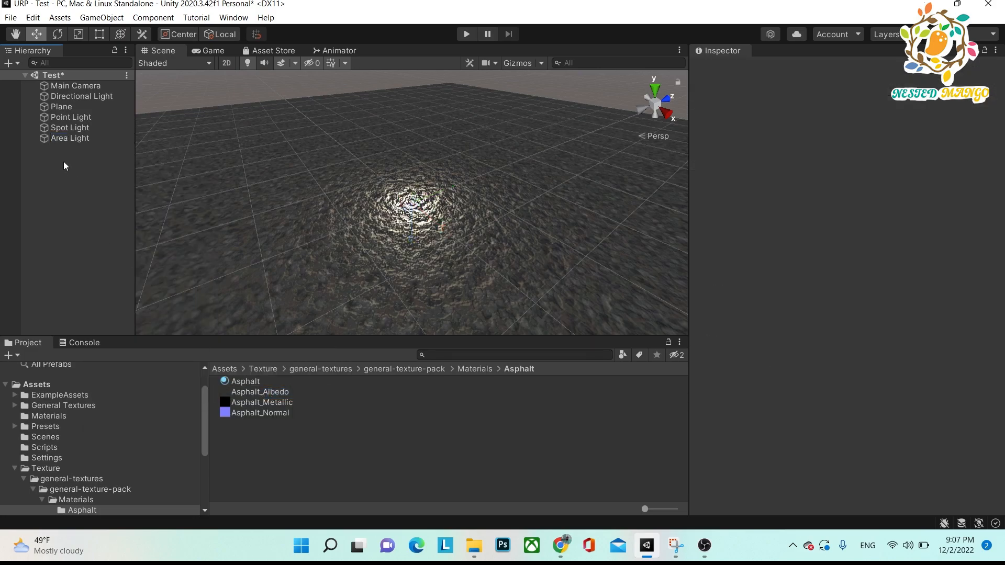
click(65, 140)
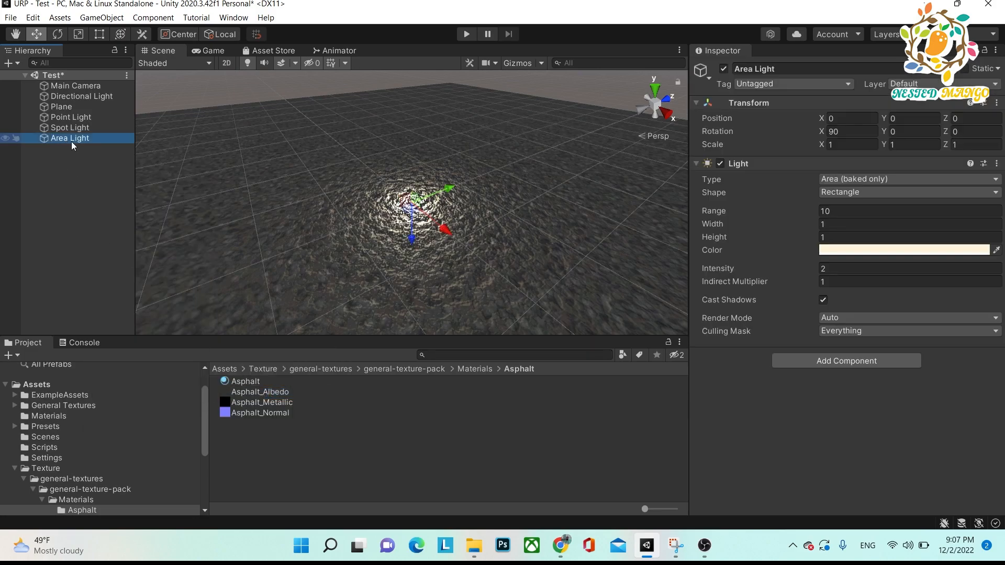
click(859, 180)
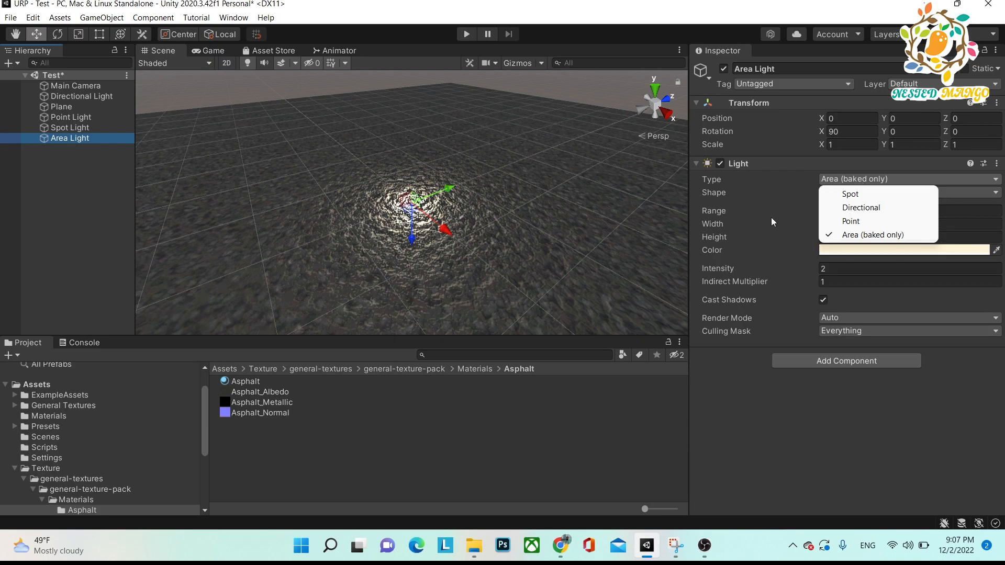
click(798, 396)
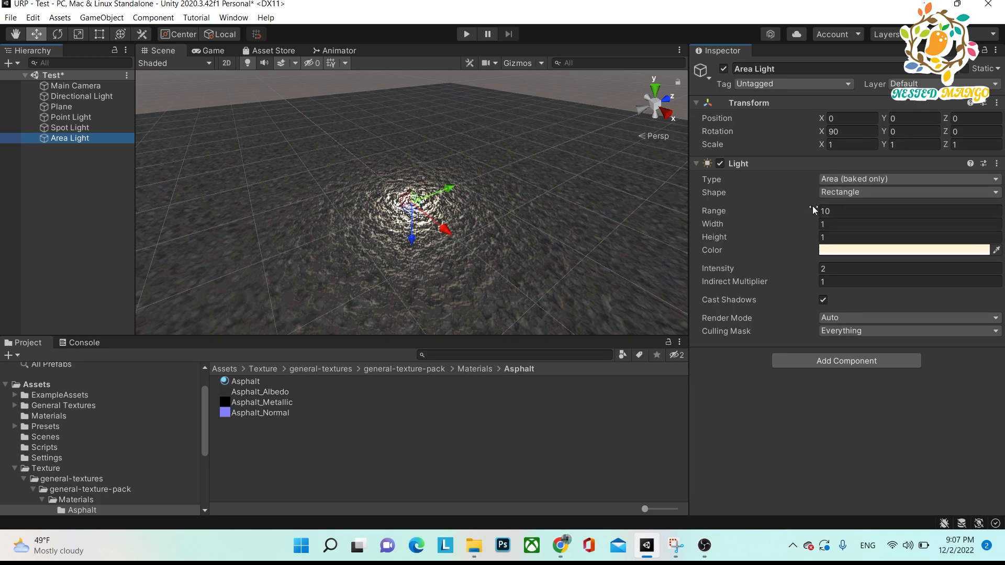
Add a Reflection Probe to the Test scene and check its type options.
click(83, 189)
right_click(82, 188)
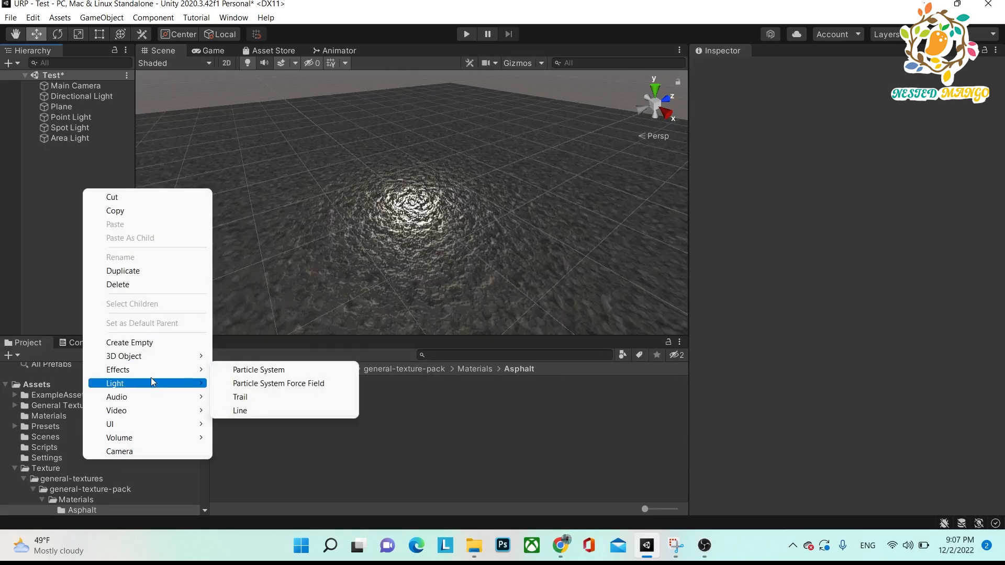
mouse_move(152, 385)
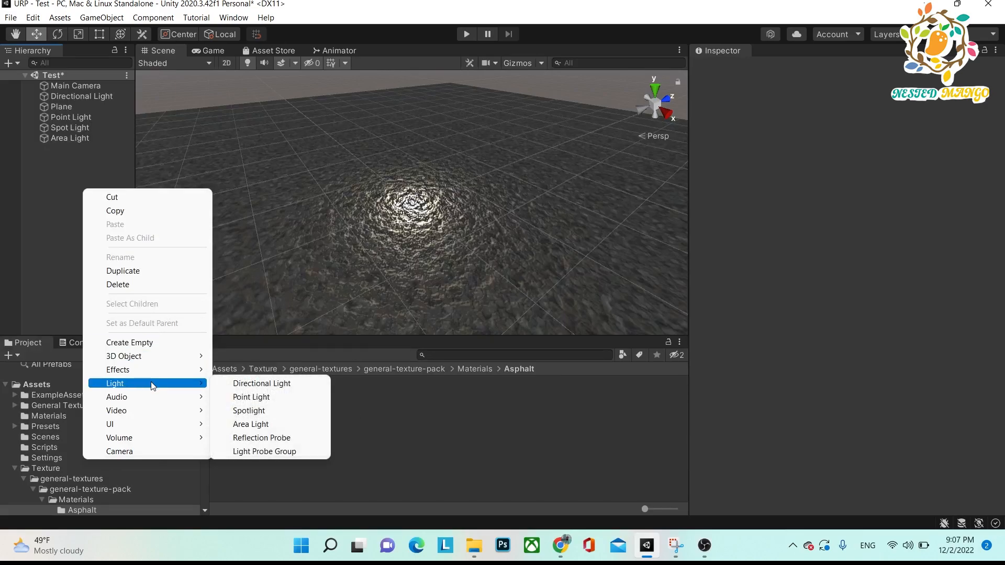
click(272, 439)
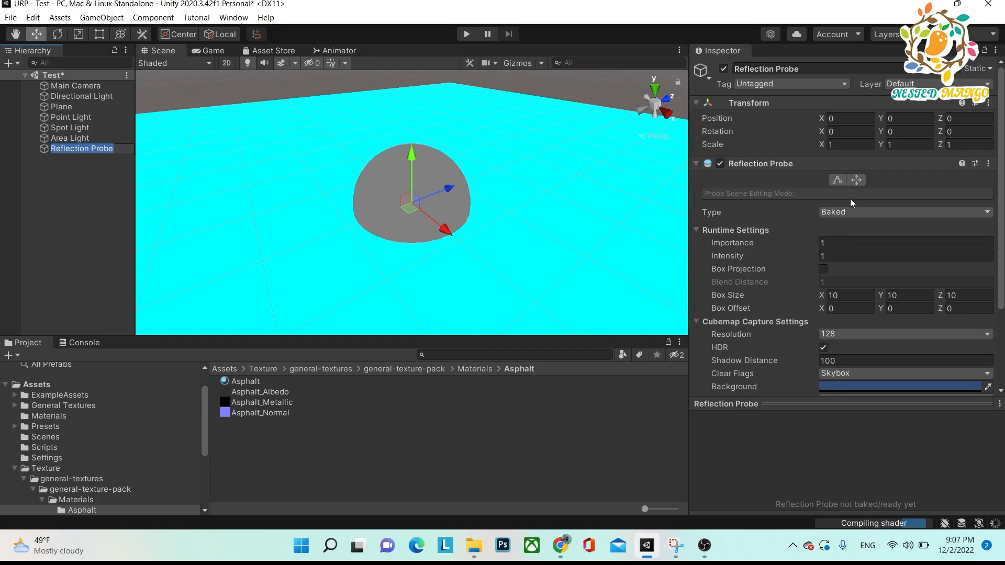
click(847, 214)
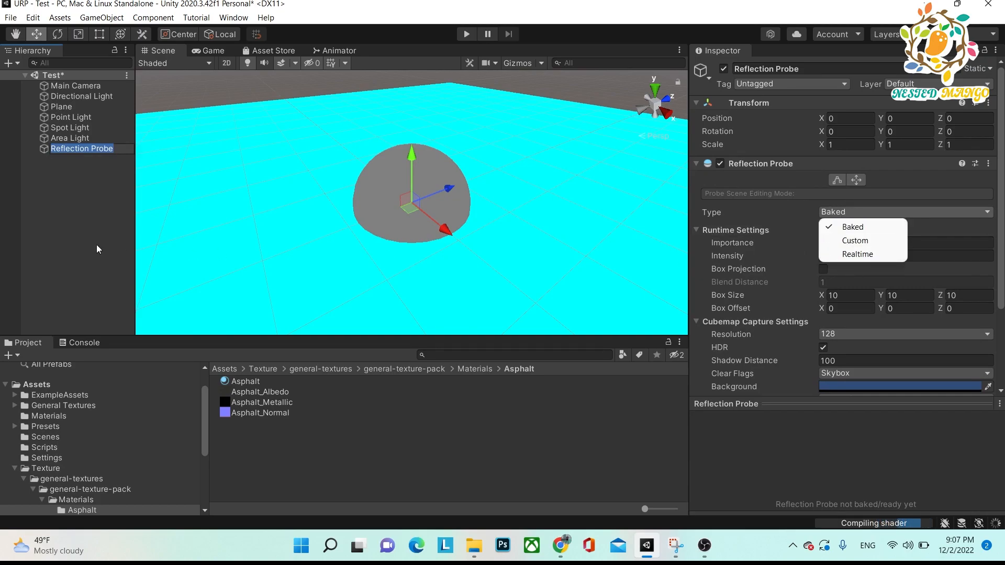
Add a Light Probe Group to the Test scene and look over its component settings.
click(57, 171)
right_click(57, 170)
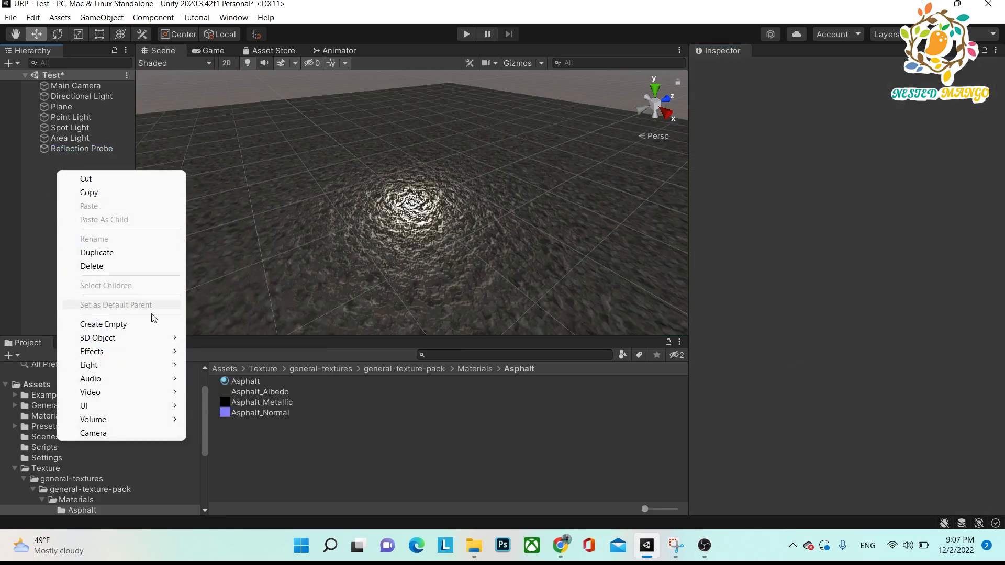
mouse_move(148, 365)
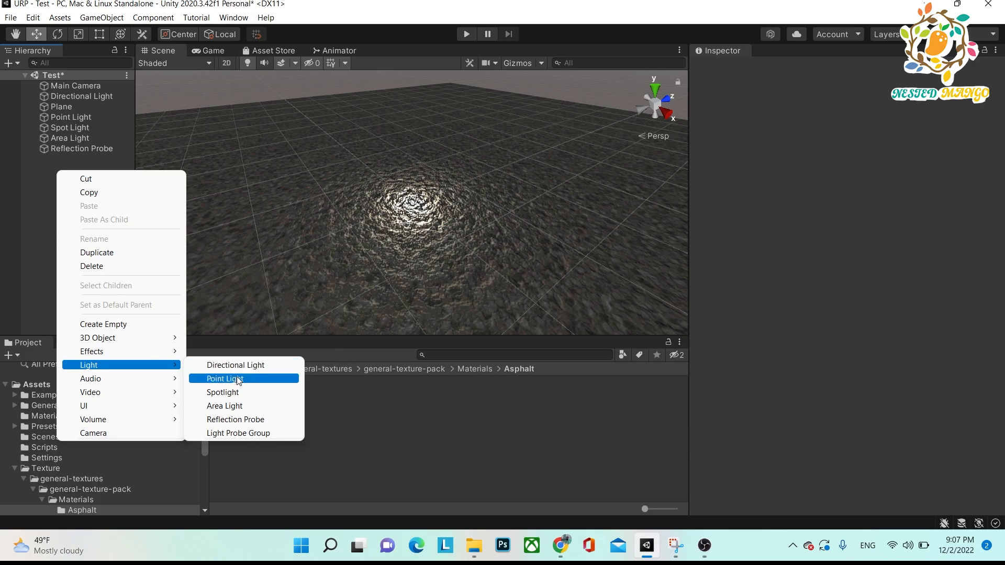
click(239, 433)
click(73, 178)
click(70, 160)
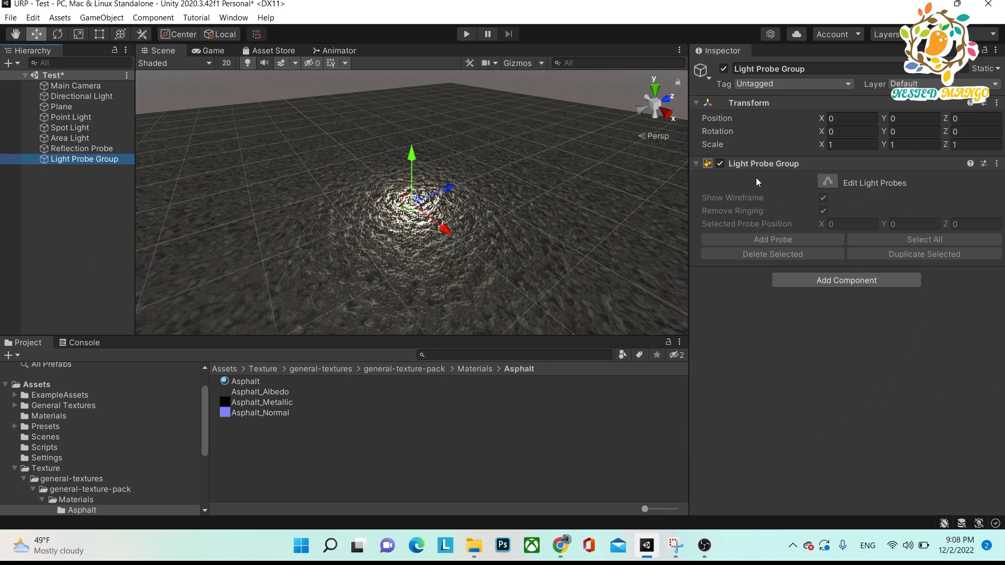
click(64, 179)
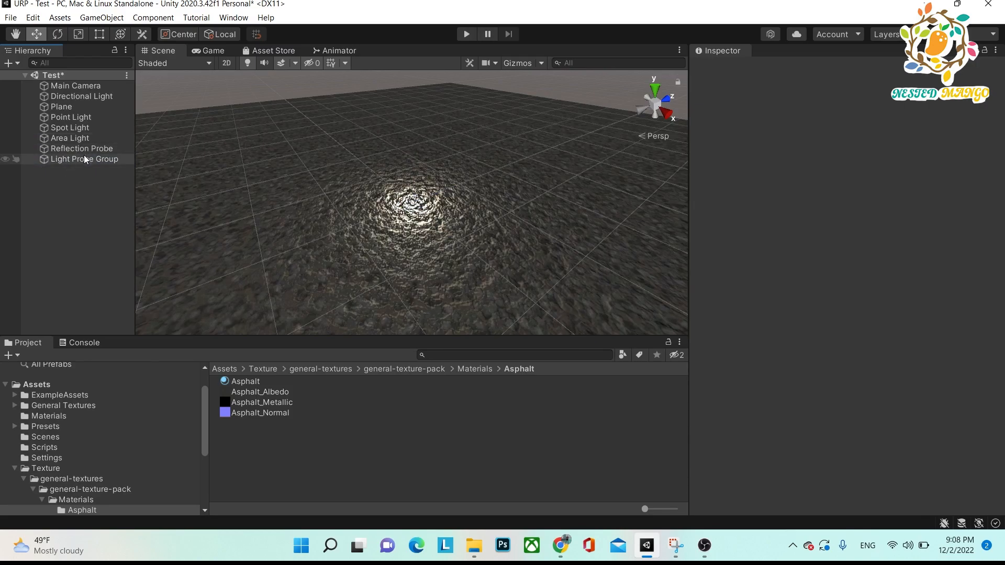
Keep the Directional Light's type as Directional and set its light mode to Mixed.
click(76, 119)
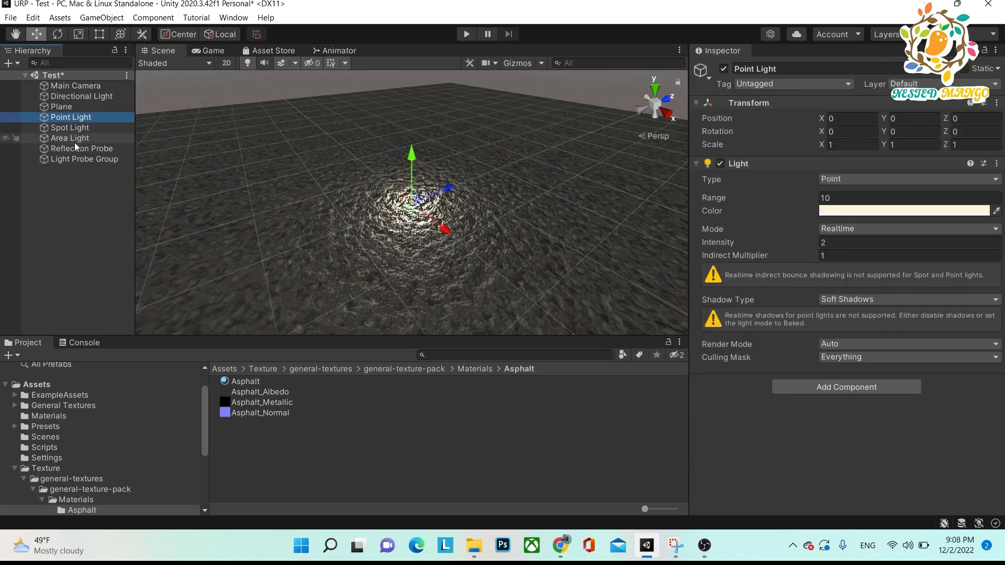
click(80, 95)
click(867, 179)
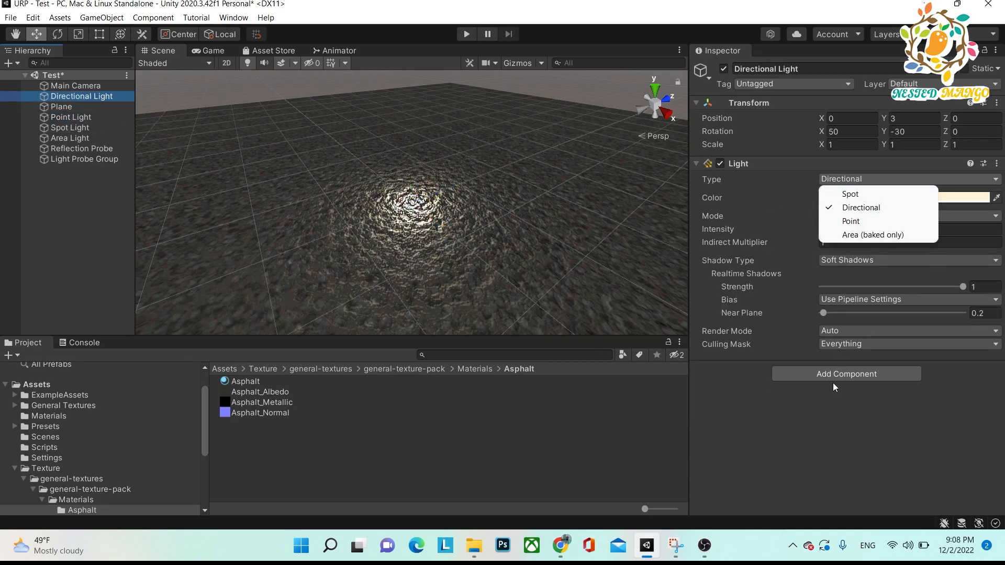
click(864, 208)
click(836, 212)
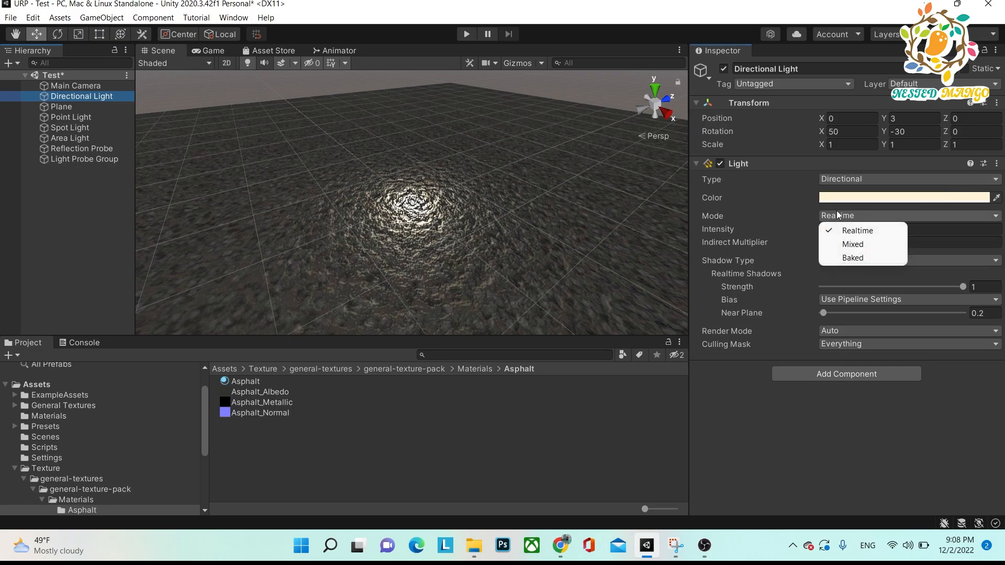
click(845, 243)
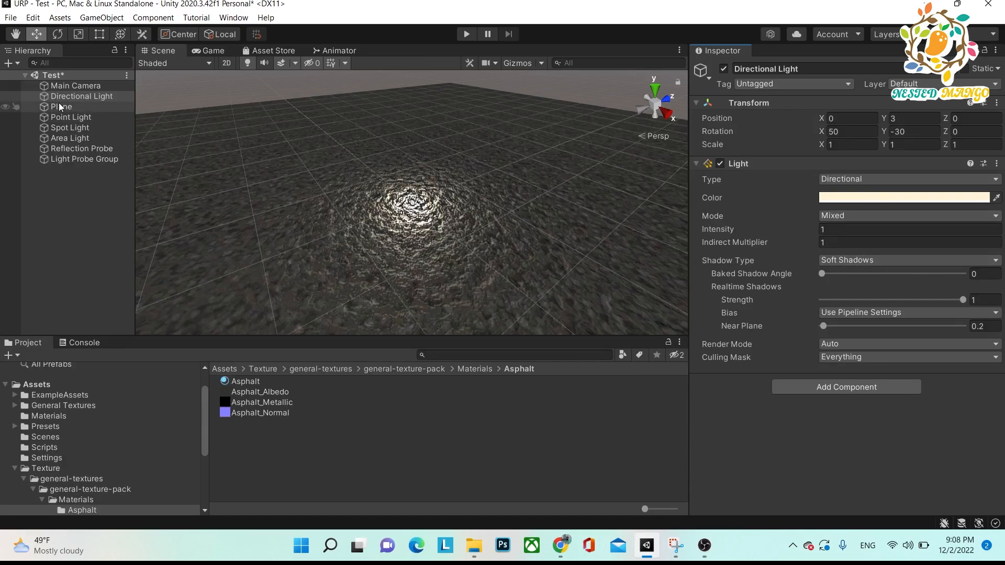
Set the light mode of both the Point Light and the Spot Light to Baked.
click(71, 116)
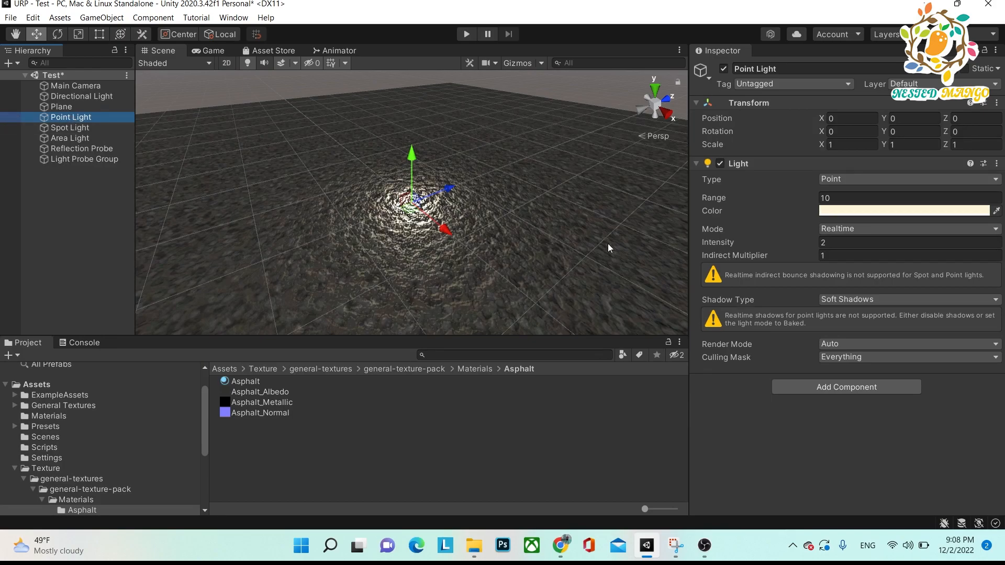
click(862, 230)
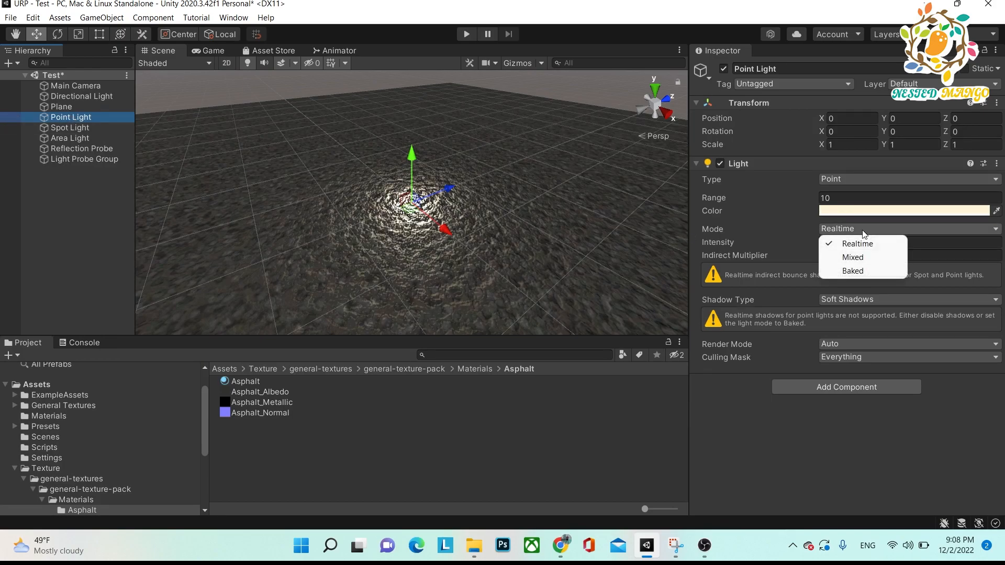
click(852, 271)
click(77, 128)
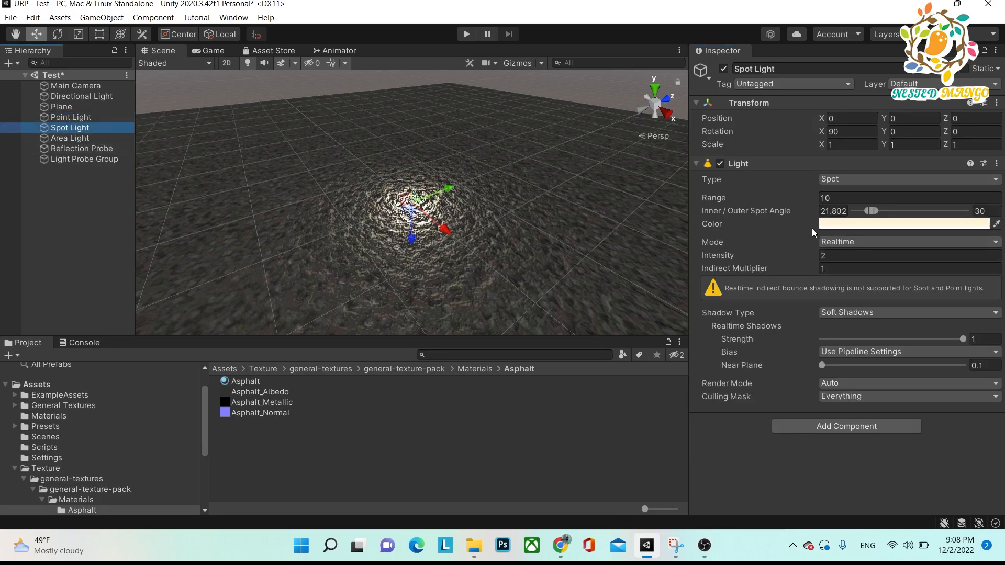
click(844, 240)
click(856, 279)
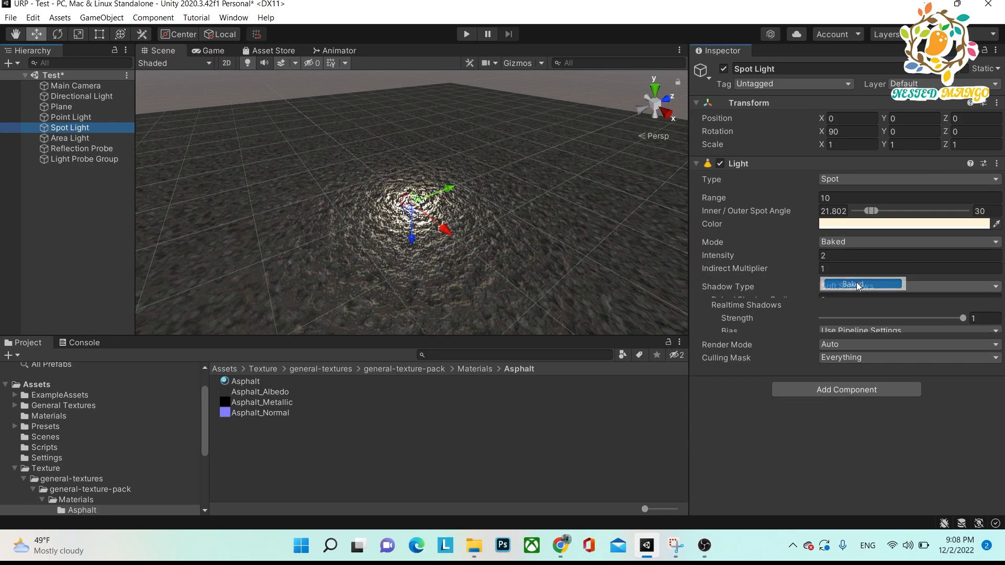
Check the Reflection Probe's type options and raise the probe above the plane to about Y 0.168.
click(75, 139)
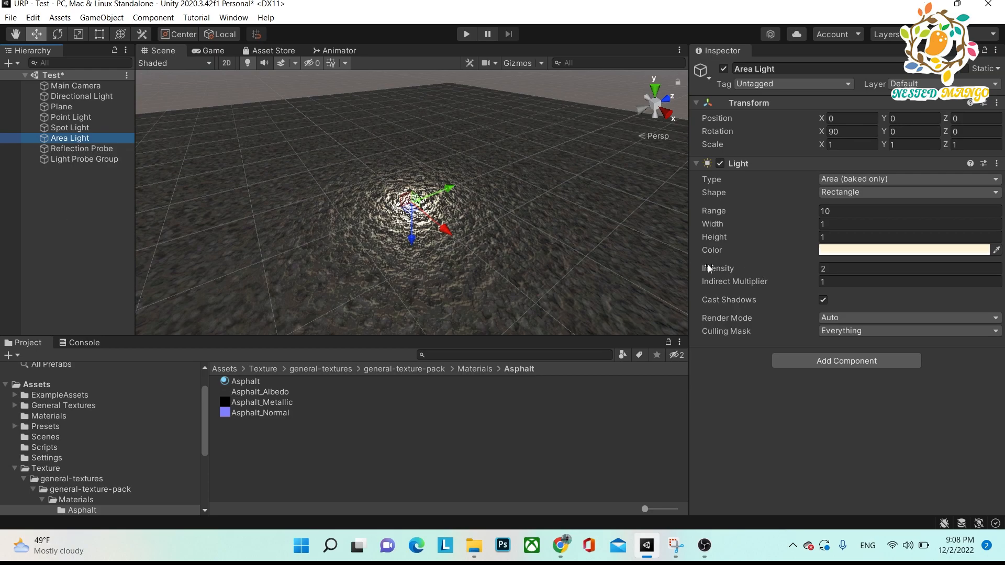
click(76, 148)
click(873, 211)
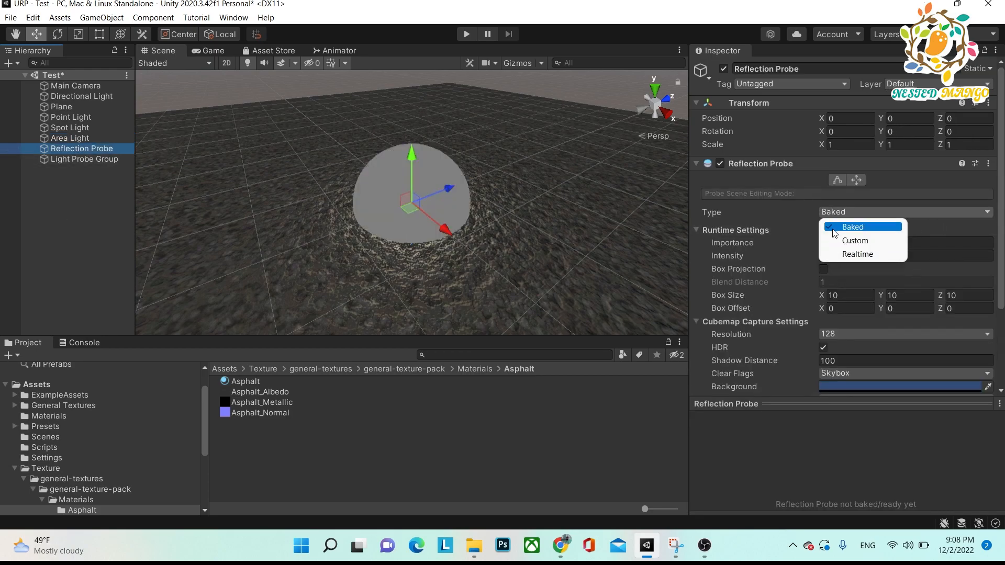
click(773, 431)
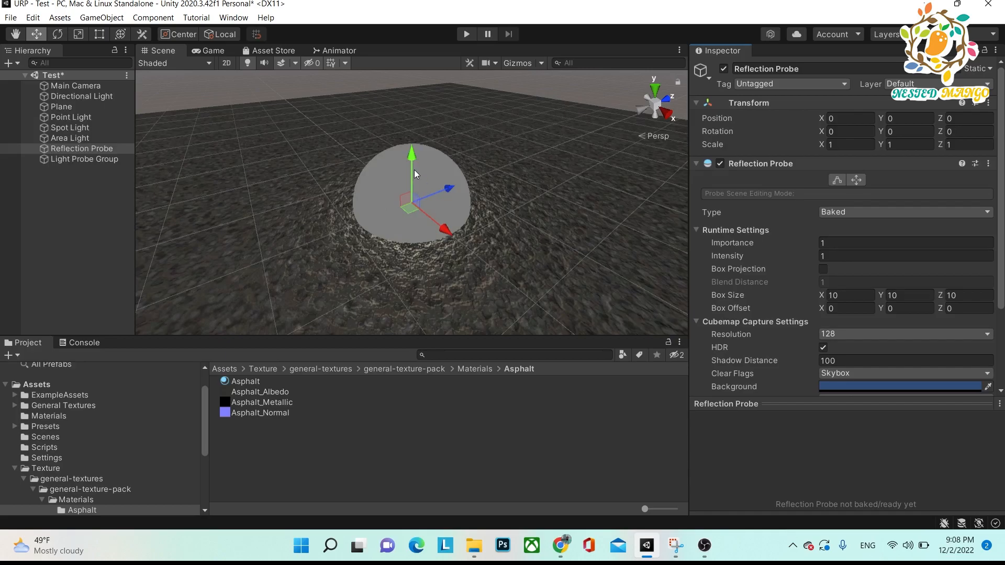
click(112, 232)
click(80, 149)
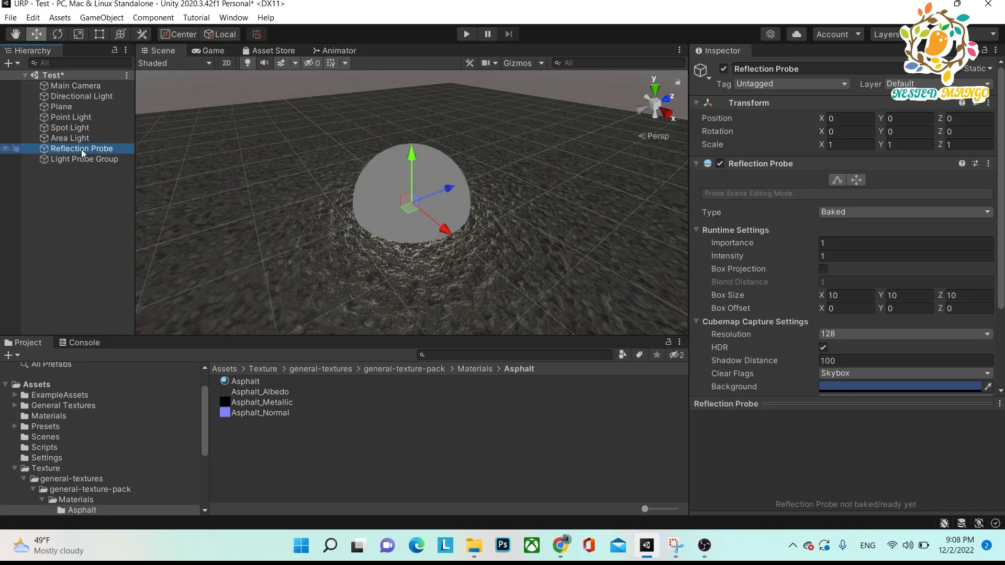
drag(412, 153, 465, 144)
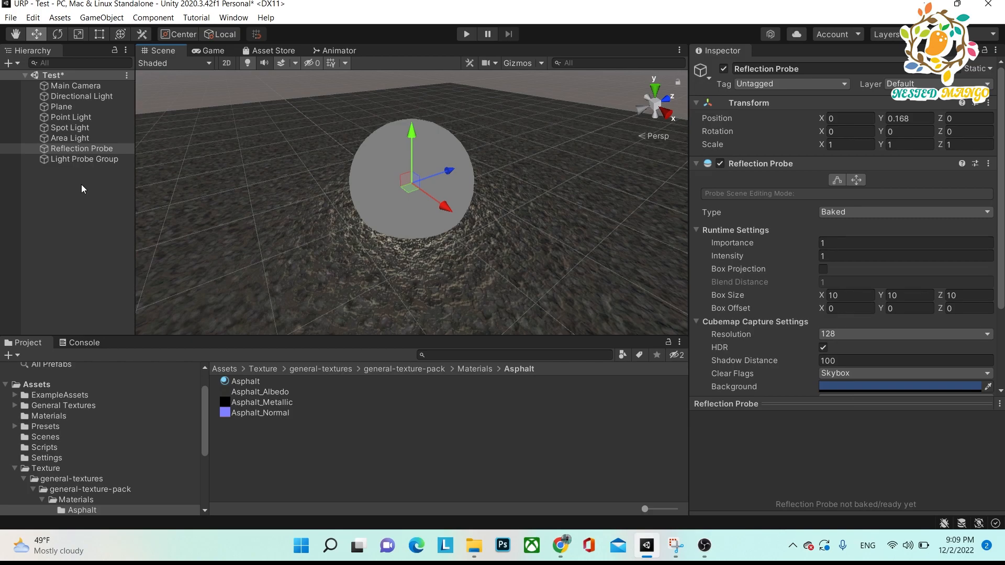
Review the light settings of the Point Light, Spot Light and Area Light in turn.
click(71, 116)
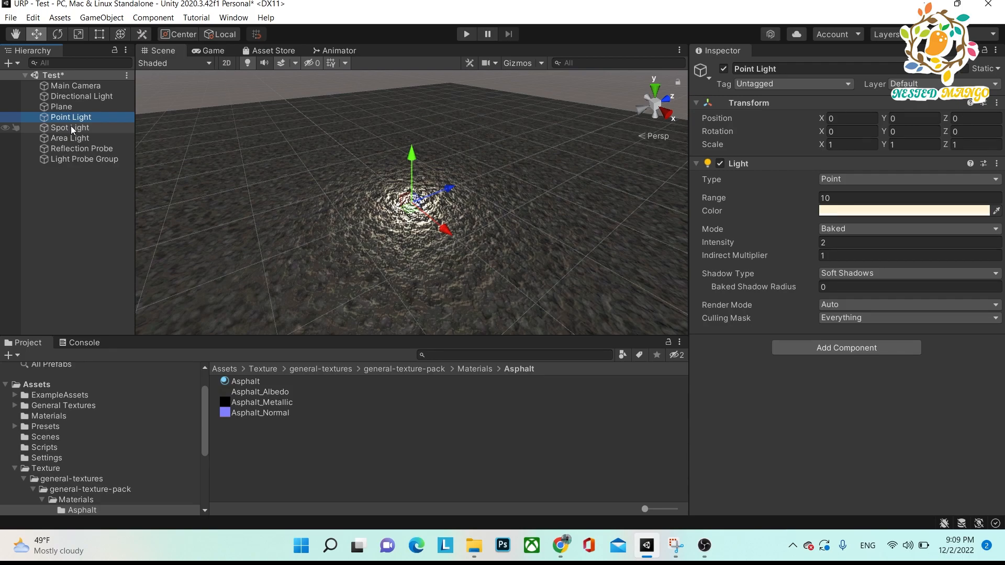
click(71, 128)
click(71, 140)
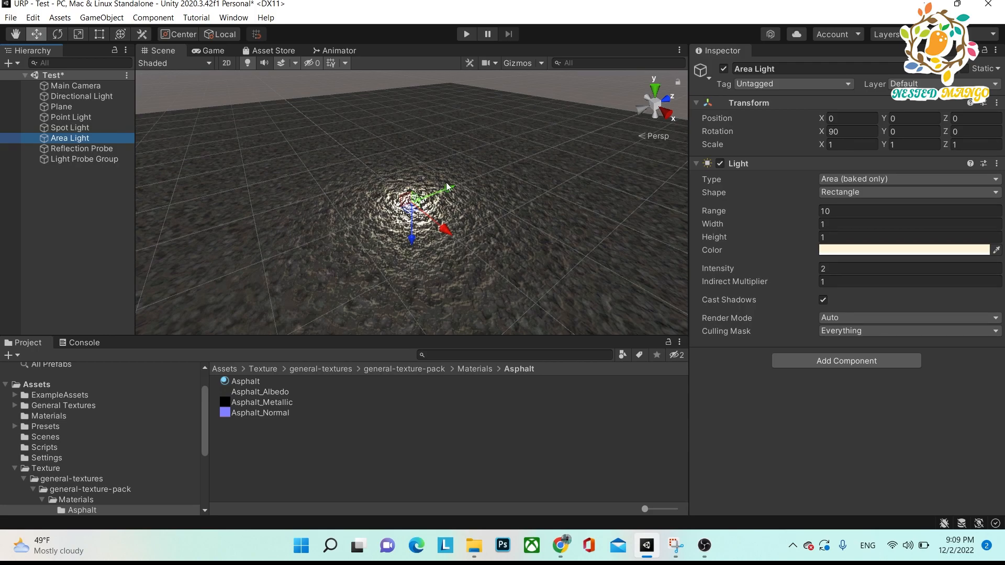
Open the Lighting window and create a new lighting settings asset for the Test scene.
click(245, 20)
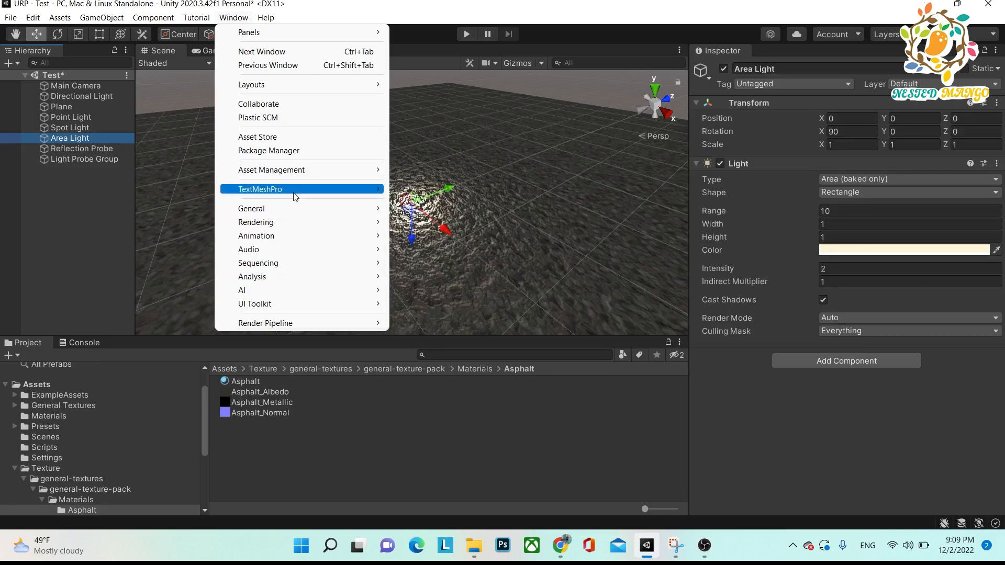
mouse_move(293, 222)
click(424, 226)
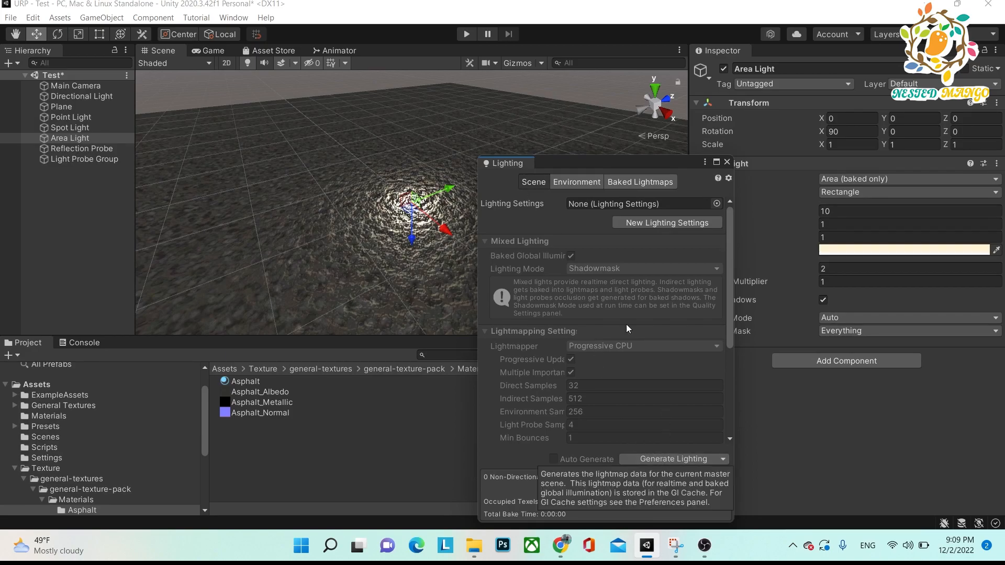
click(645, 223)
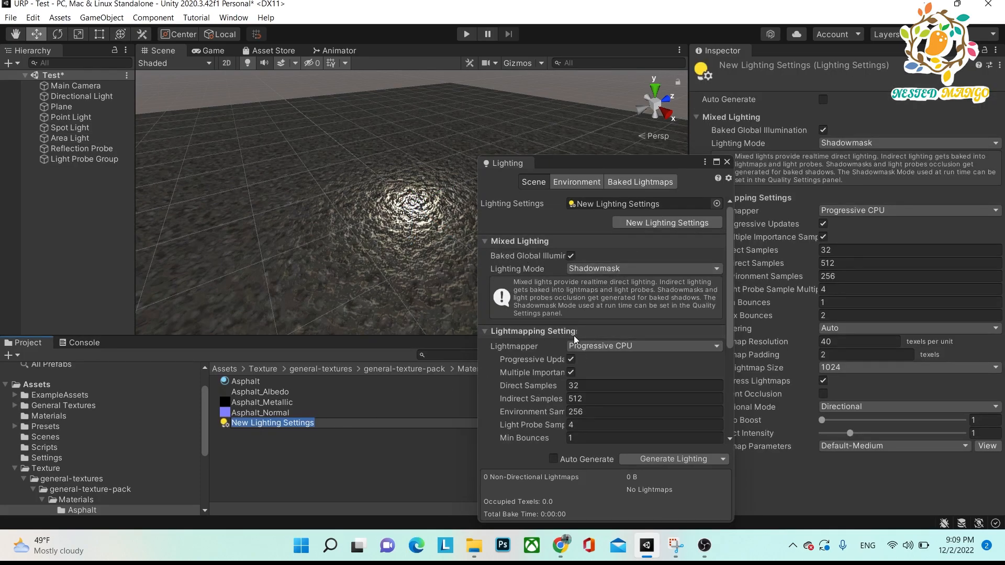
Generate the lighting for the Test scene and view its baked lightmaps data.
click(653, 459)
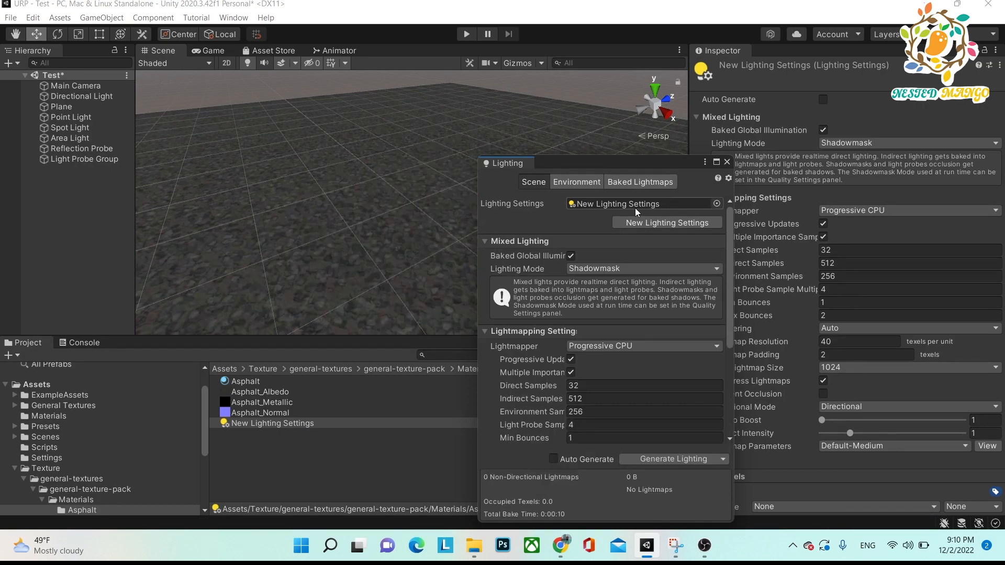
click(634, 182)
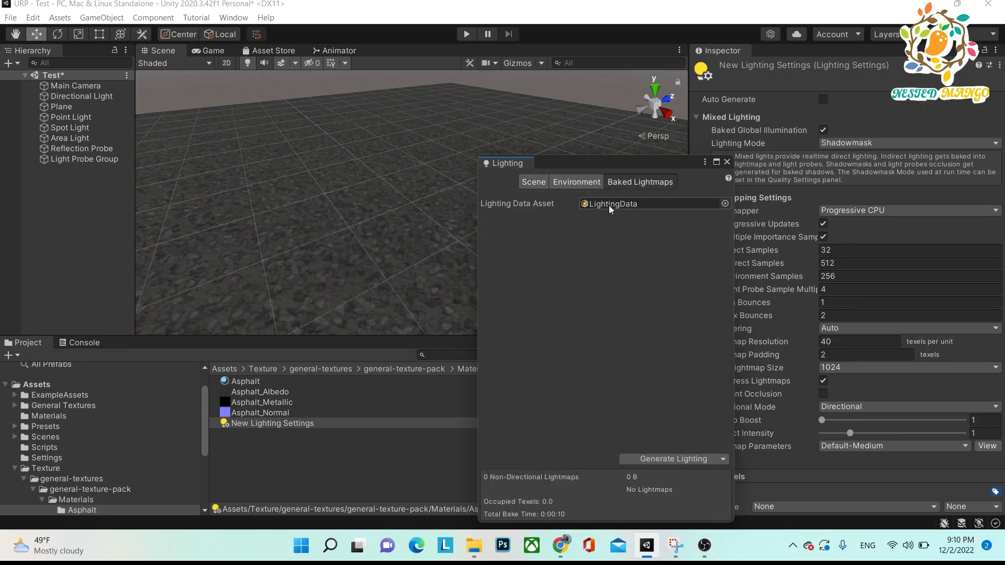
Review the scene's environment lighting settings and return to the baked lightmaps before closing the Lighting window.
click(580, 183)
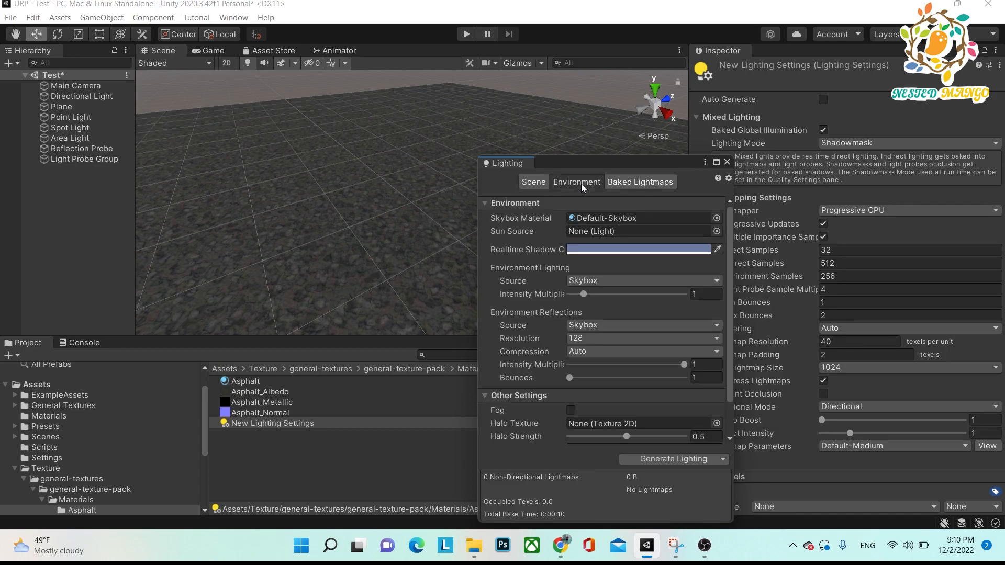
click(619, 181)
click(727, 162)
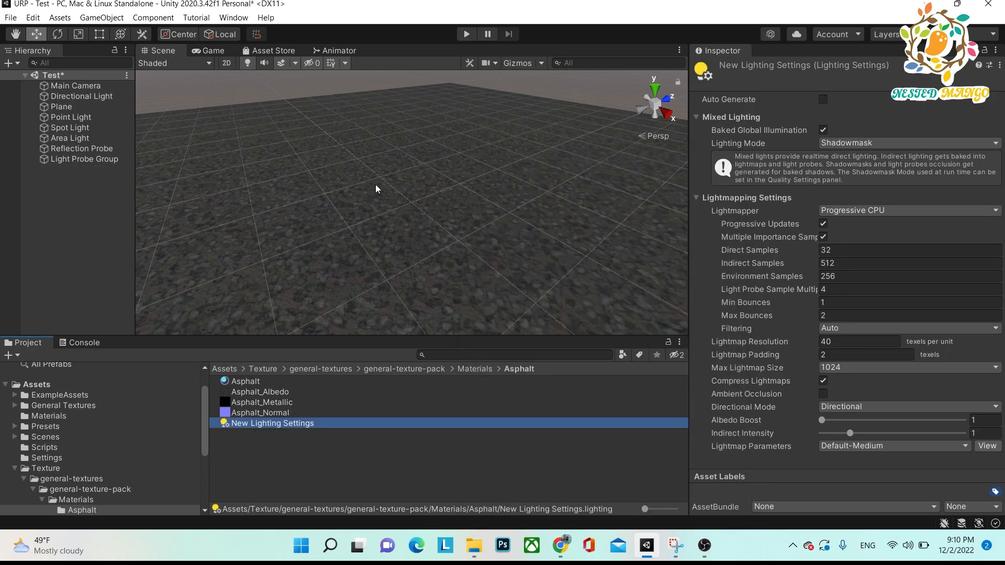
Select the asphalt plane, review its static flag options and mark the plane as fully static.
click(344, 210)
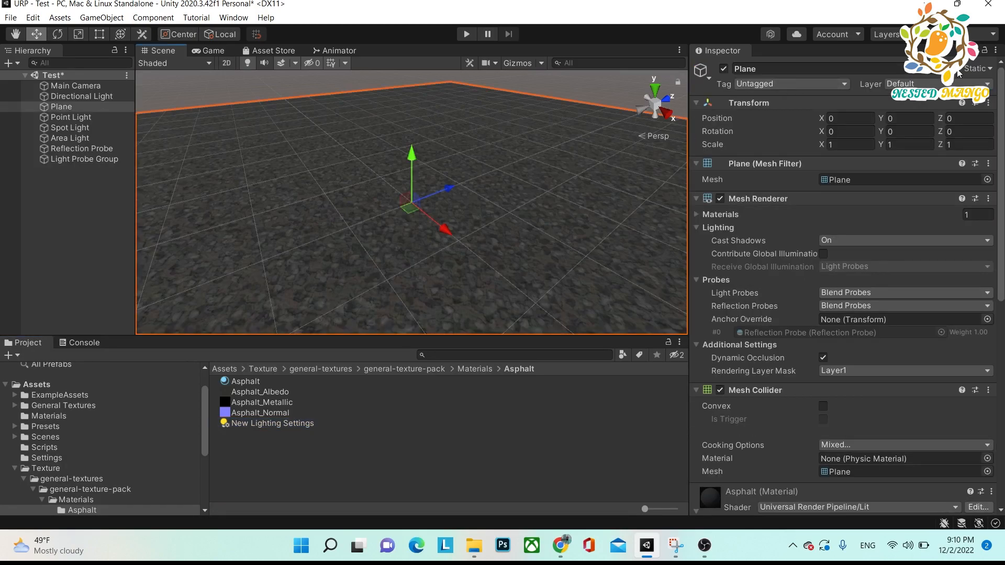
click(988, 69)
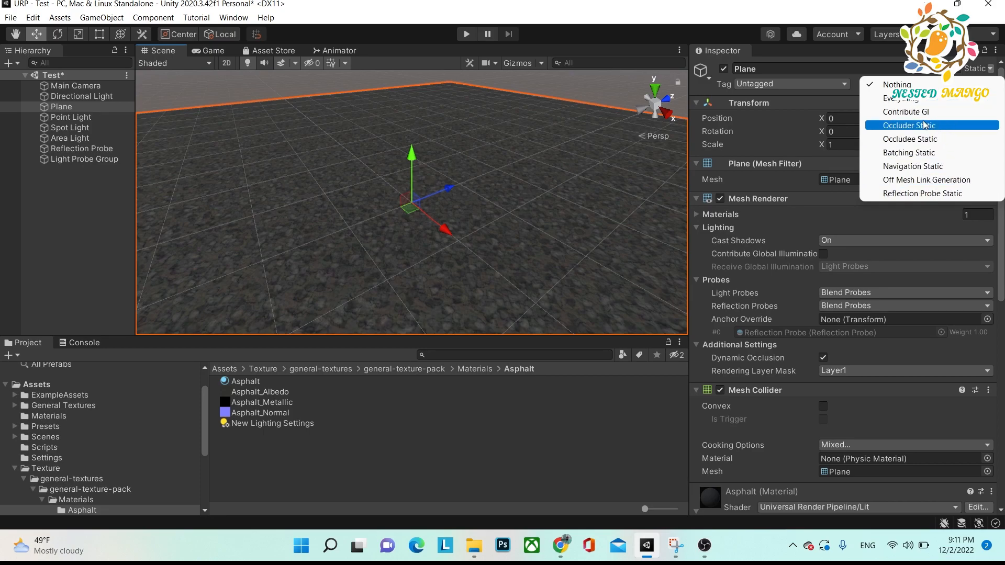
click(964, 67)
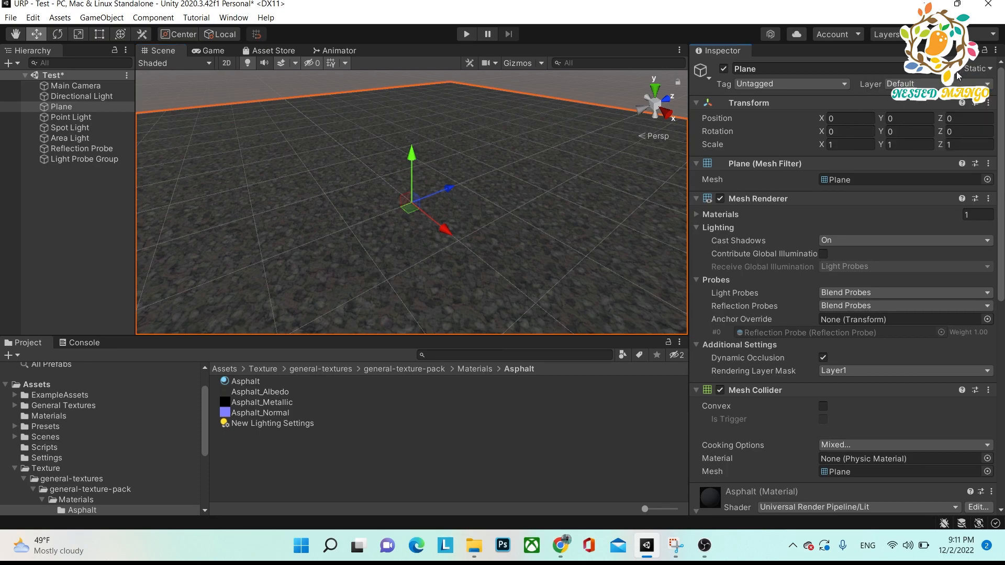
click(956, 71)
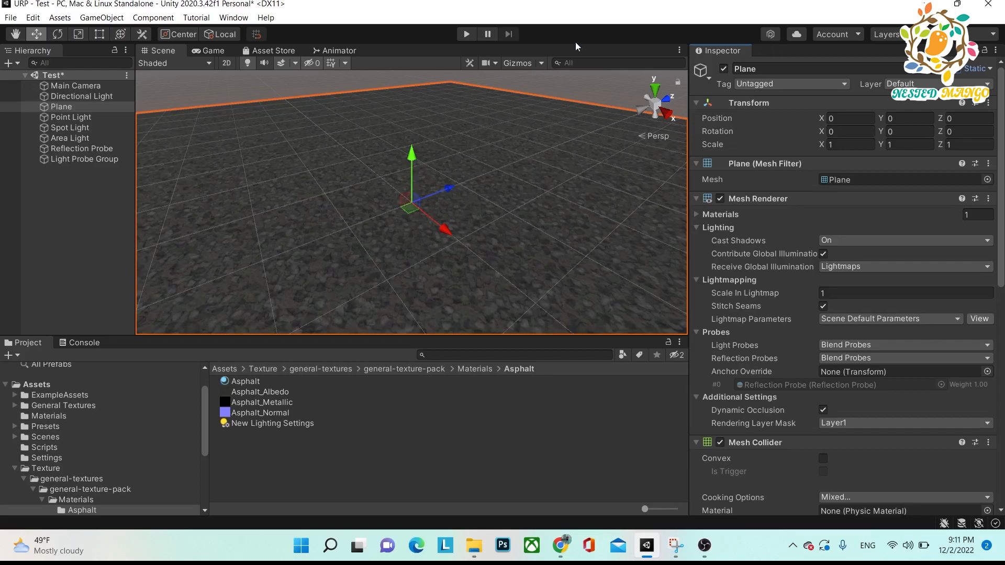
Reopen the Lighting window and dock it alongside the Inspector.
click(233, 18)
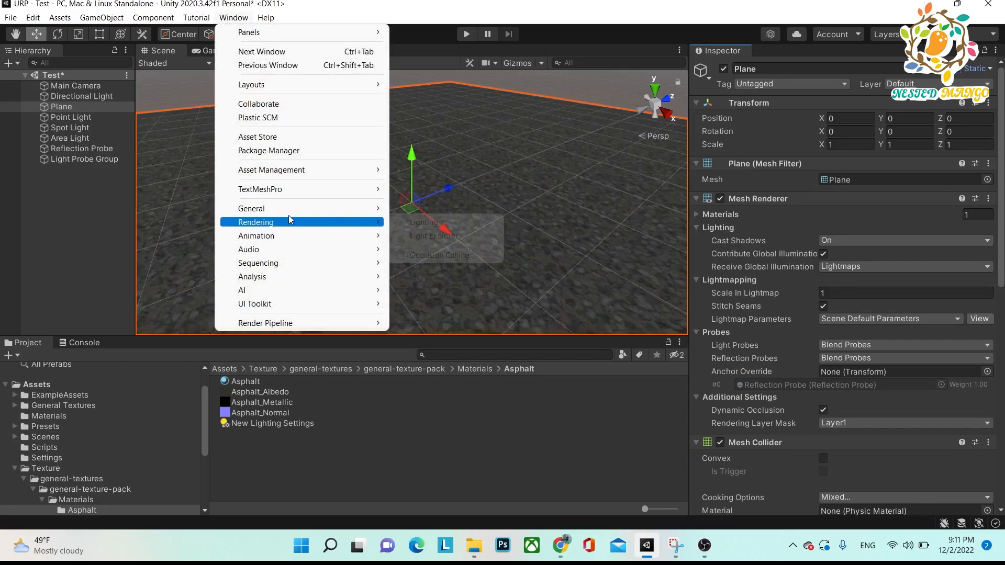
mouse_move(318, 218)
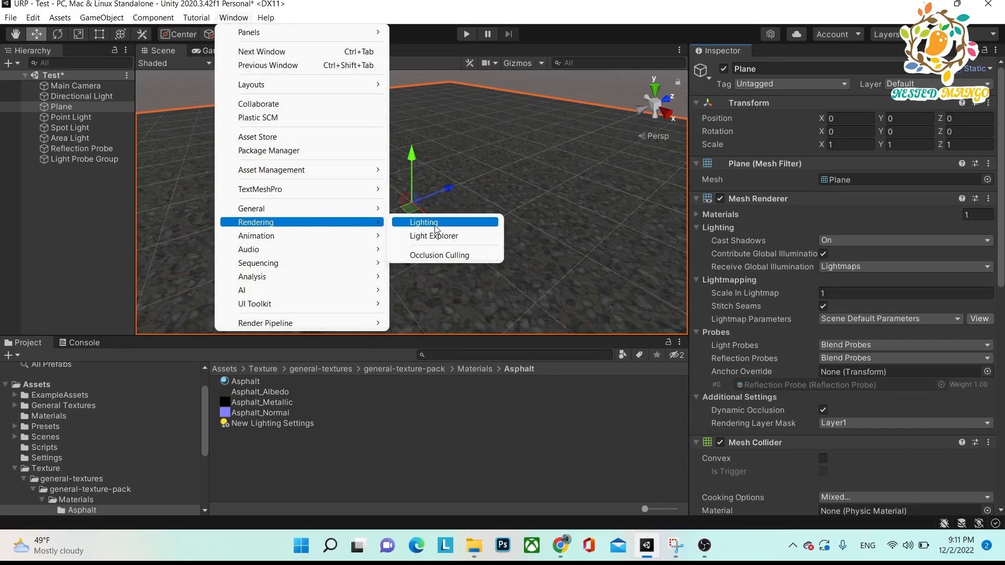
click(434, 225)
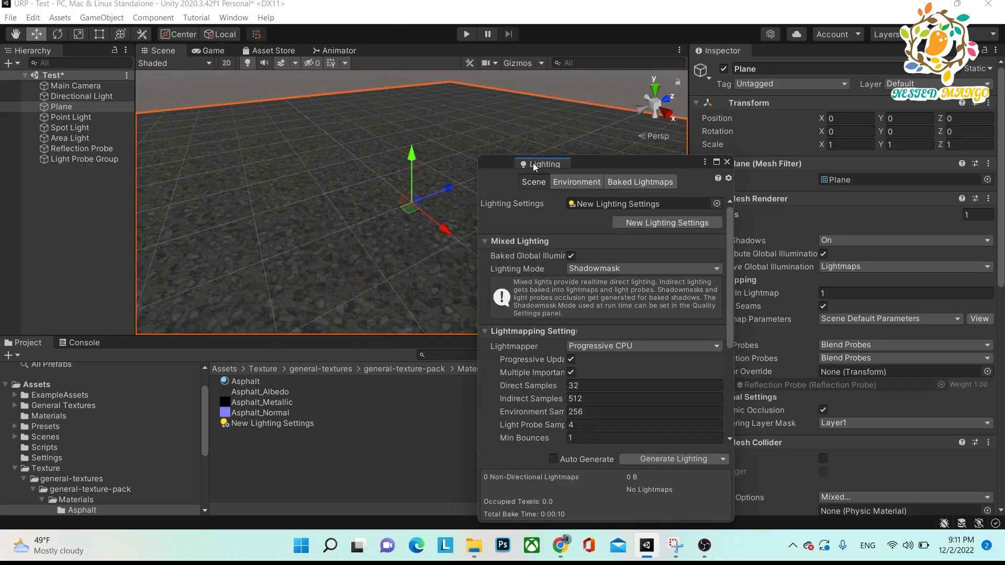
drag(529, 164, 763, 89)
drag(814, 156, 761, 52)
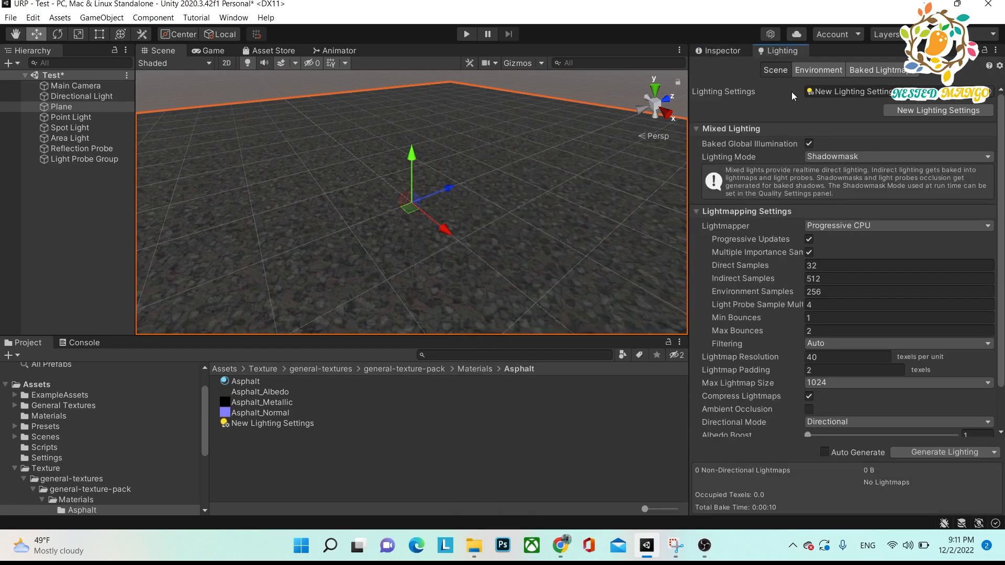
Generate the Test scene's lighting with the static plane and locate the baked lightmap among the project assets.
click(933, 450)
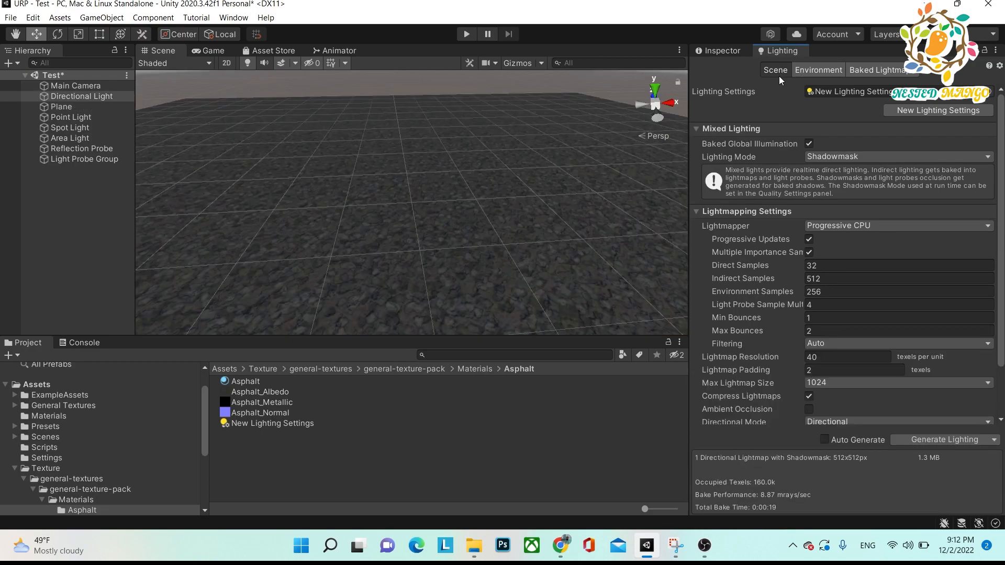
click(869, 70)
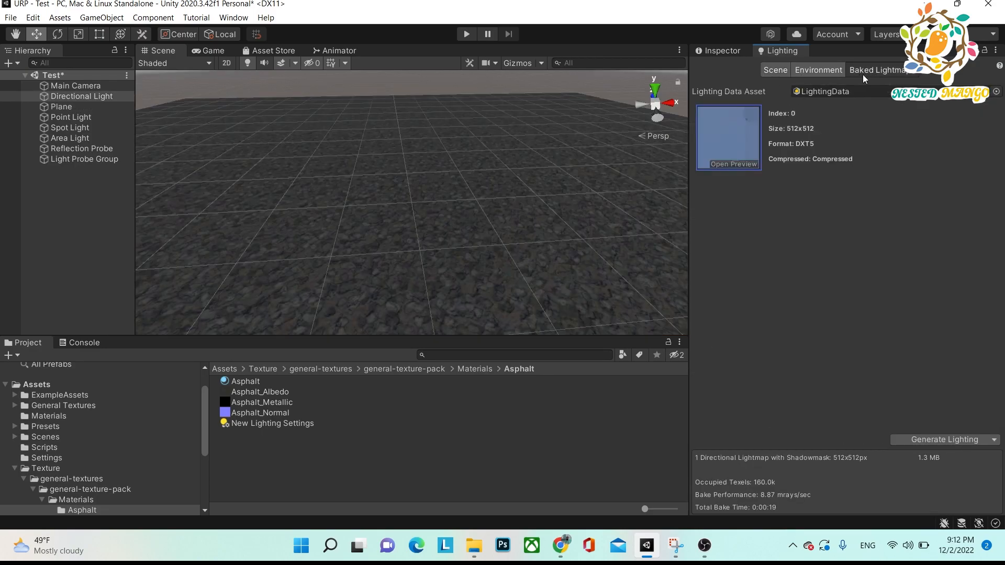
click(725, 150)
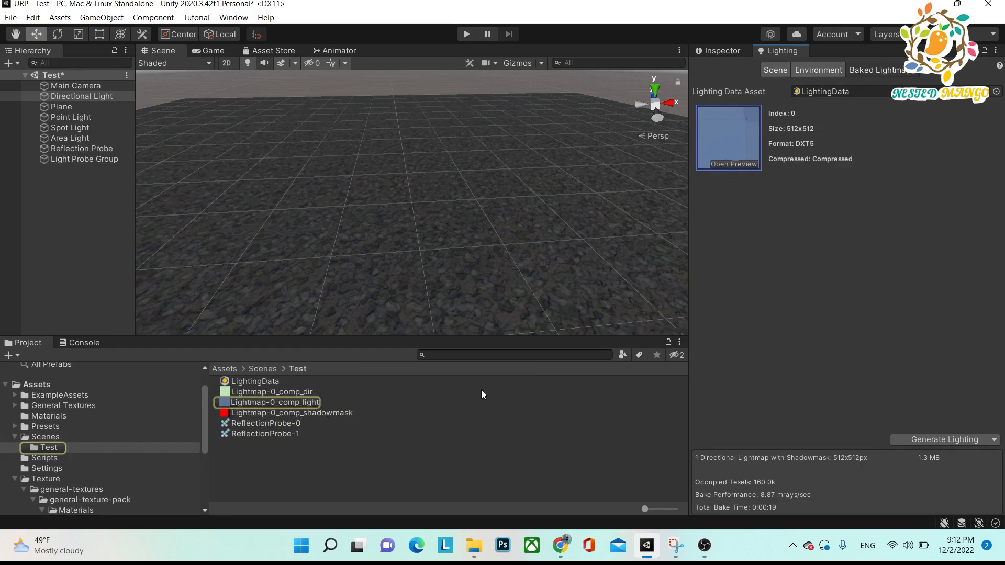
Inspect the Directional Light's settings and examine the baked asphalt plane from several angles.
right_drag(422, 206, 492, 128)
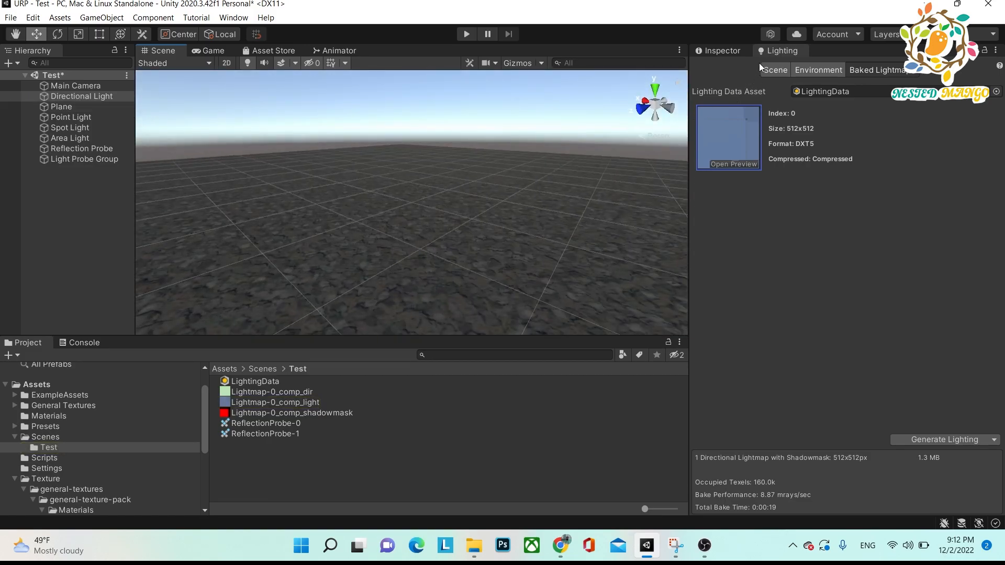
click(711, 51)
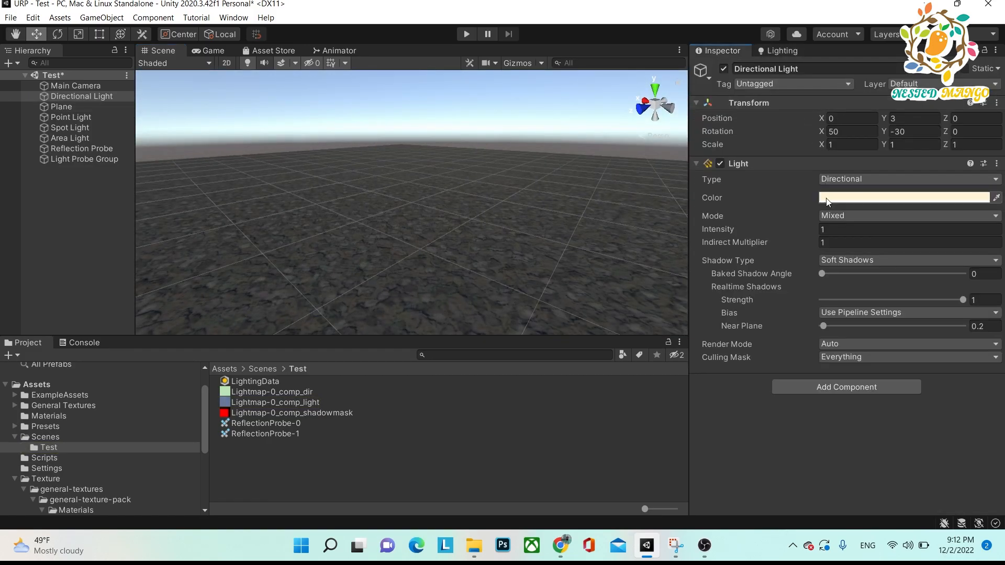
right_drag(583, 168, 315, 209)
right_drag(418, 212, 413, 154)
drag(319, 188, 359, 225)
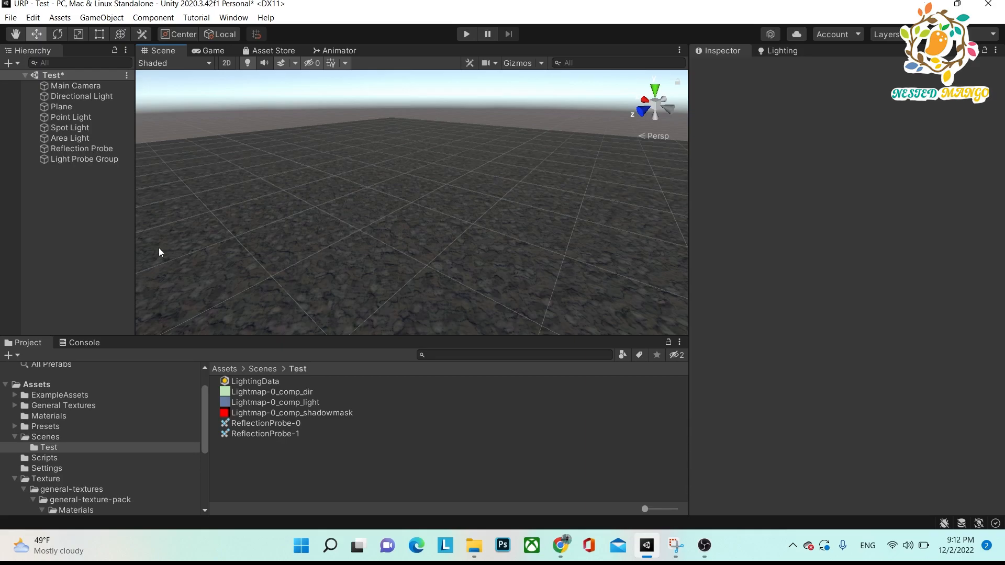
Change the plane's Asphalt material shader to Universal Render Pipeline/Baked Lit and inspect the surface.
click(73, 137)
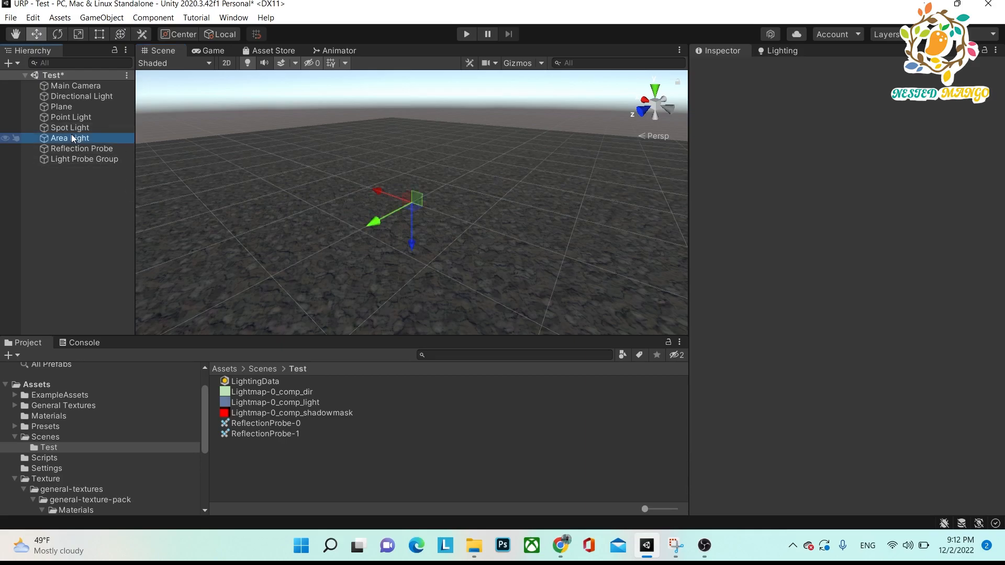
click(68, 108)
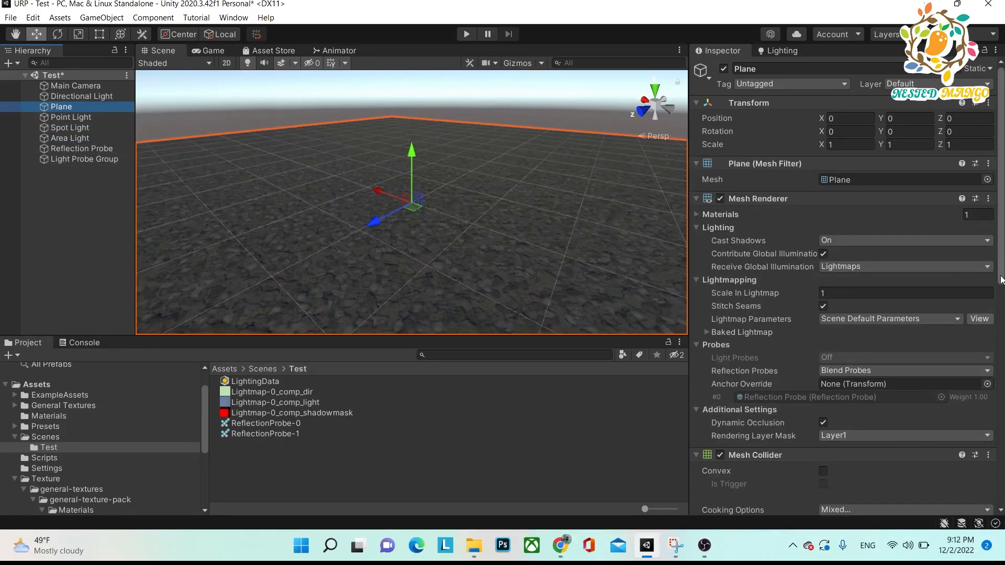
drag(1000, 268, 999, 403)
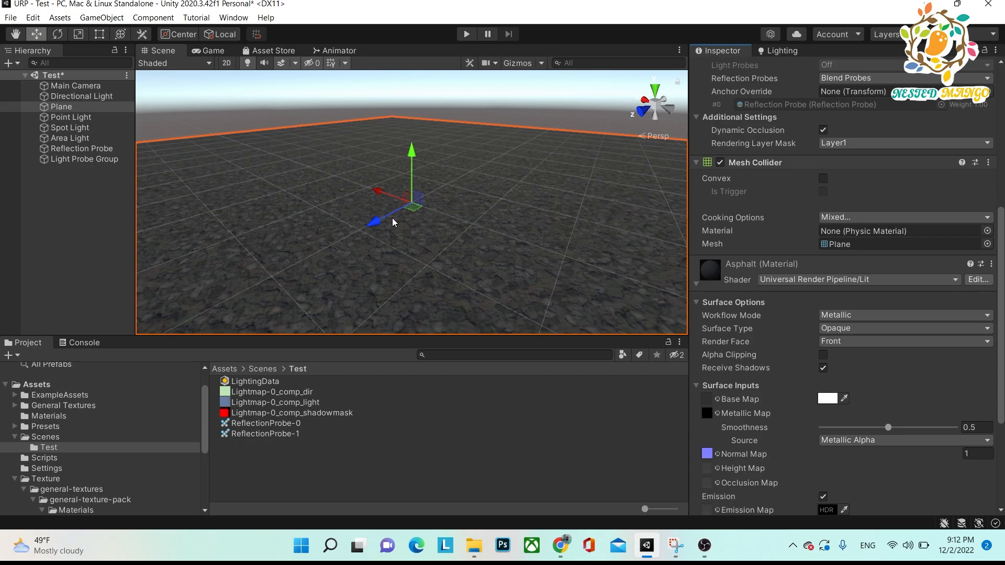
click(953, 279)
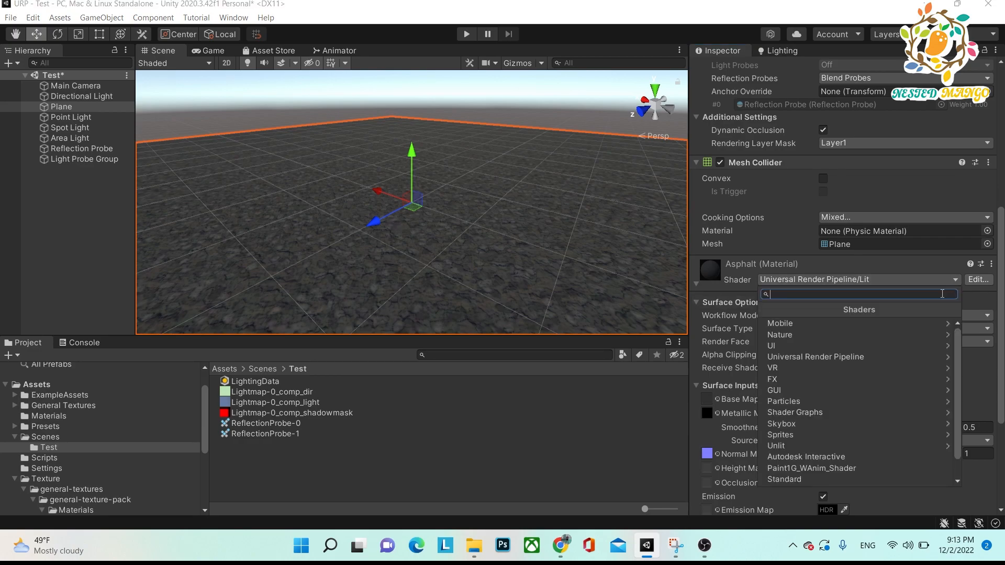
click(883, 356)
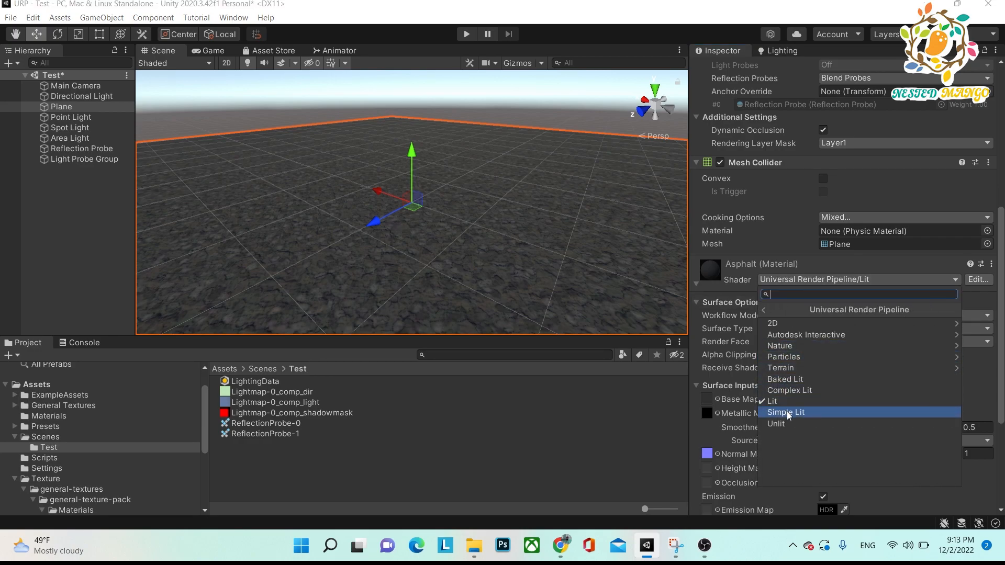
click(789, 379)
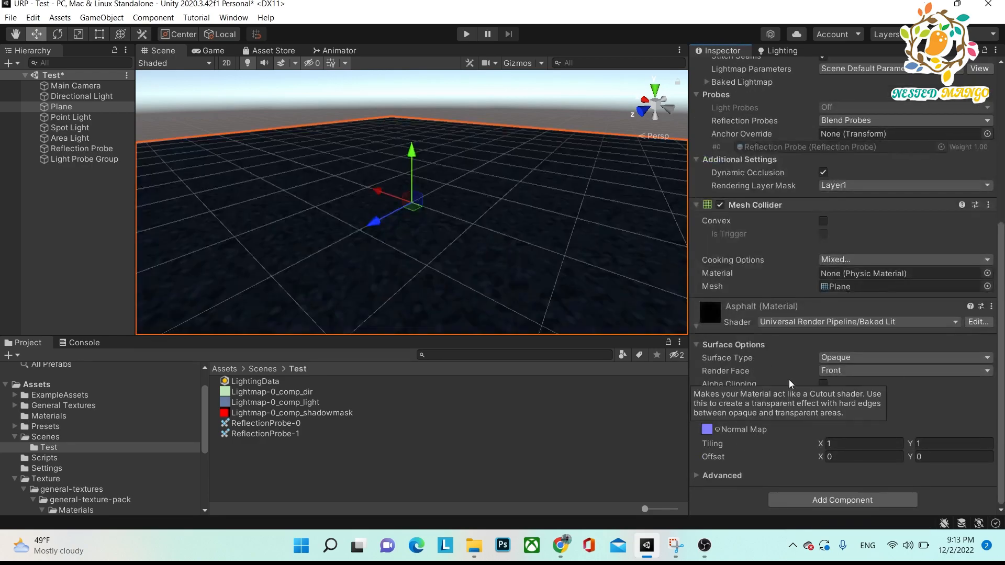
alt+drag(455, 272, 486, 231)
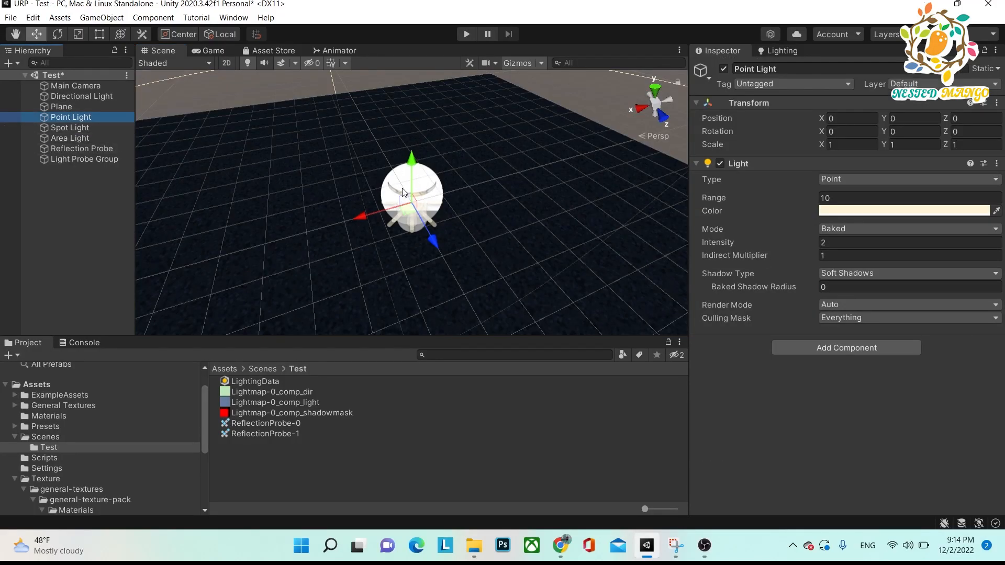
Check the scene's lighting settings and consult the Baked Lit description in the Snipping Tool's shader notes.
click(777, 49)
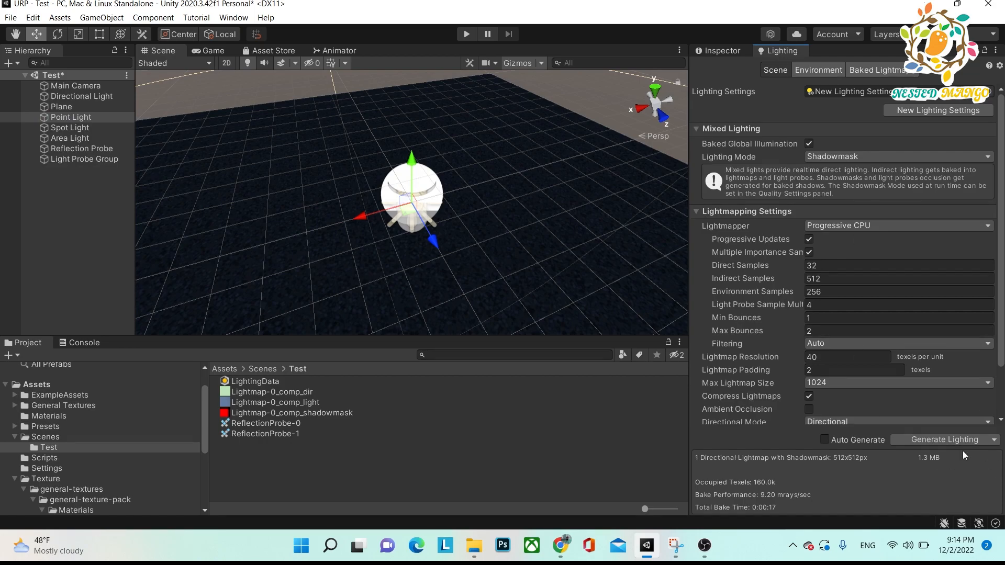
key(alt+Tab)
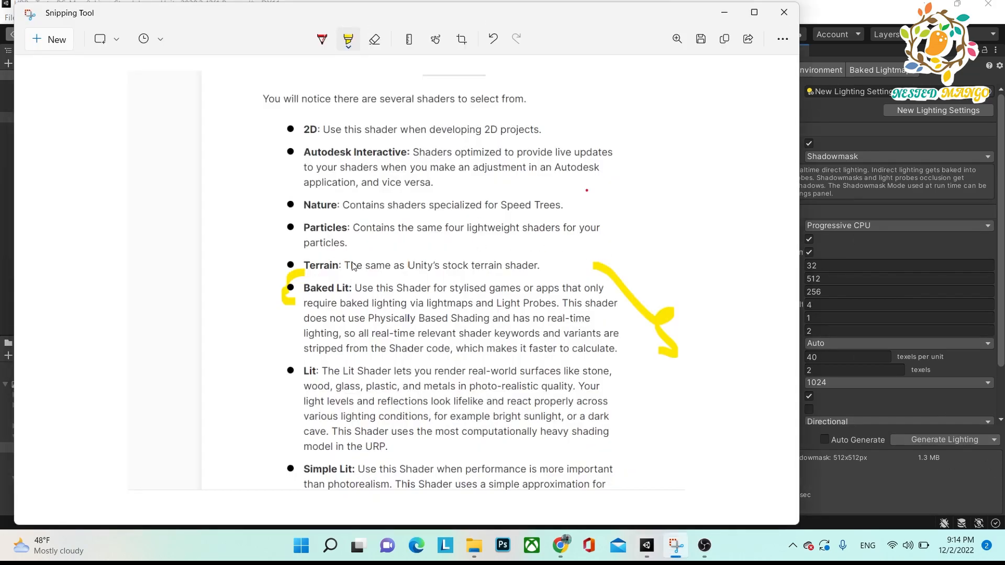
key(alt+Tab)
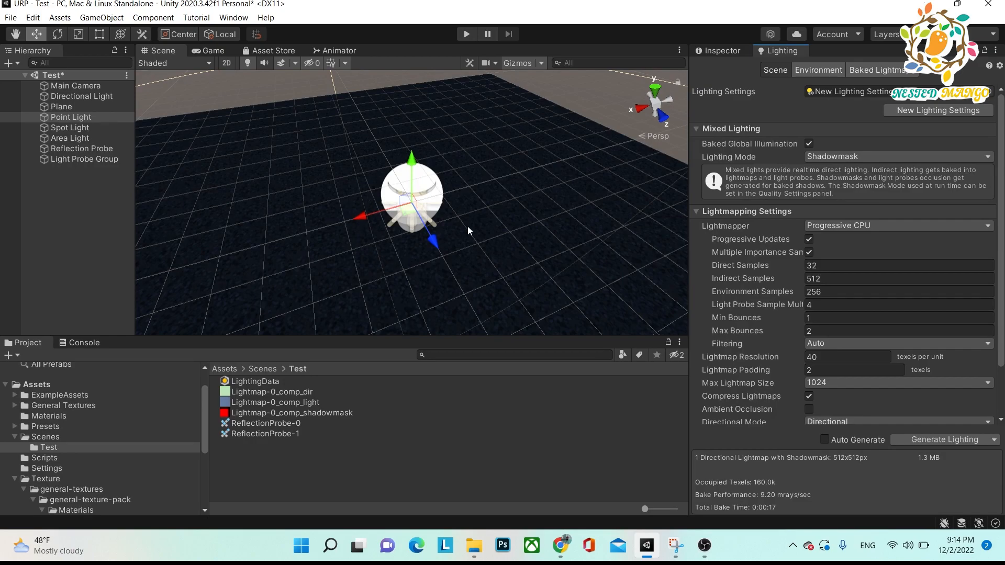
Review the plane's Baked Lit material options and compare them with the shader notes in the Snipping Tool.
click(80, 107)
click(724, 51)
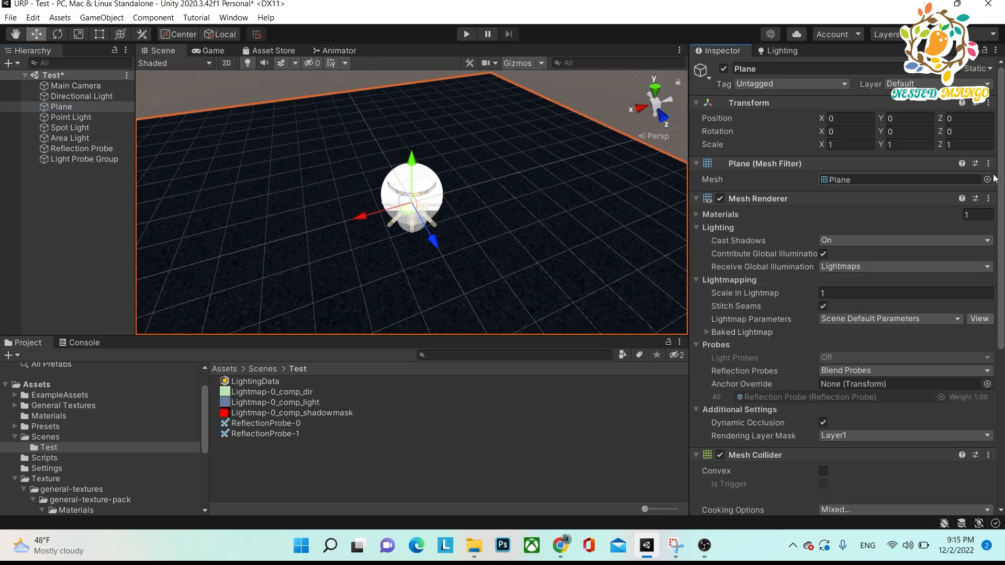
scroll(987, 366, down, 5)
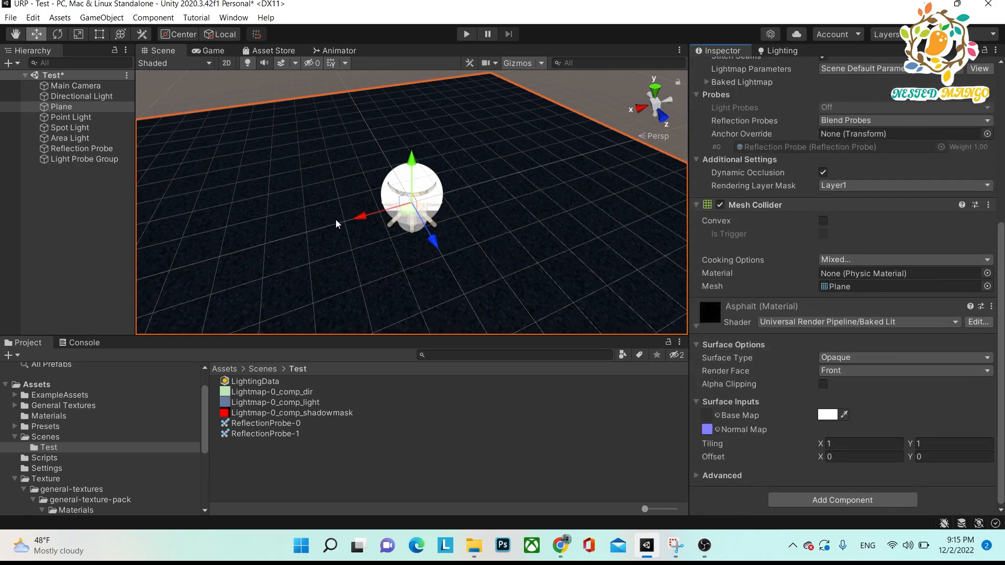
key(alt+Tab)
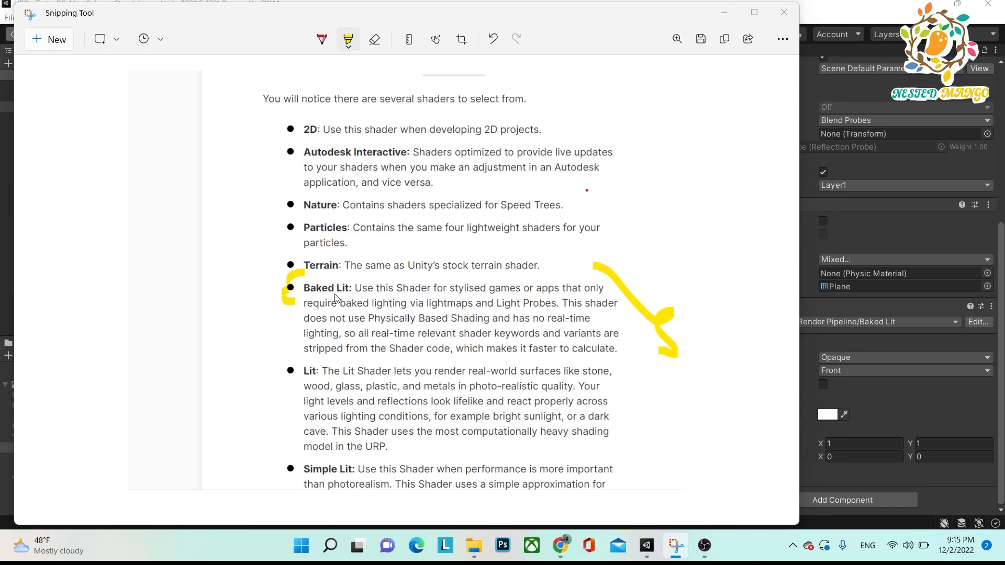
key(alt+Tab)
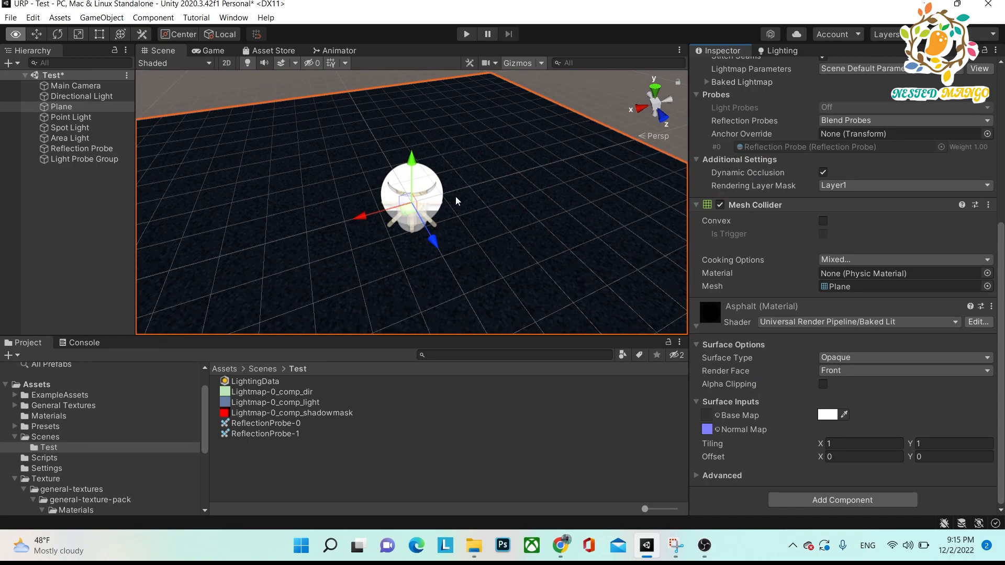
Set the Asphalt material's shader to Universal Render Pipeline/Lit and examine the plane from several angles.
alt+drag(489, 245, 555, 152)
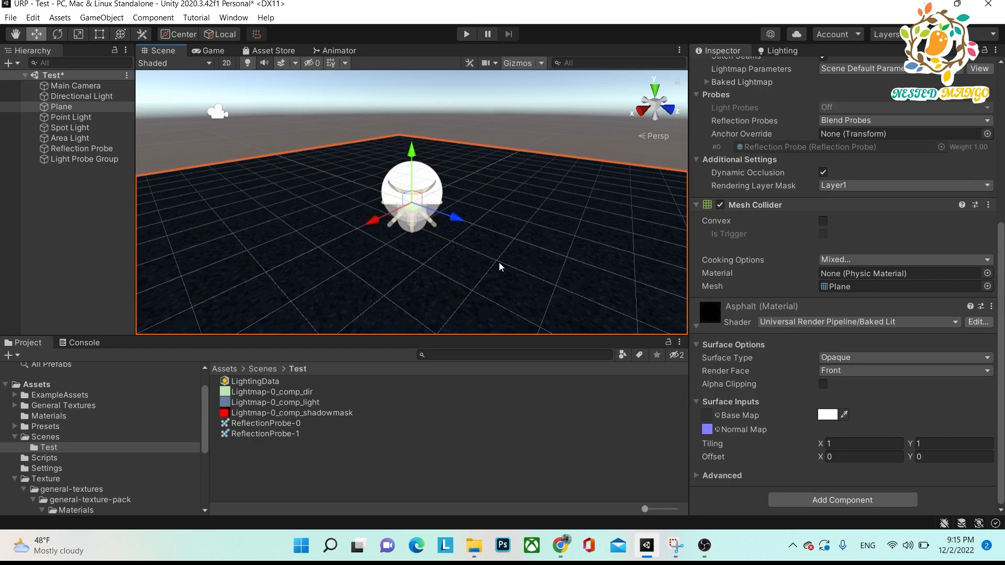
click(918, 322)
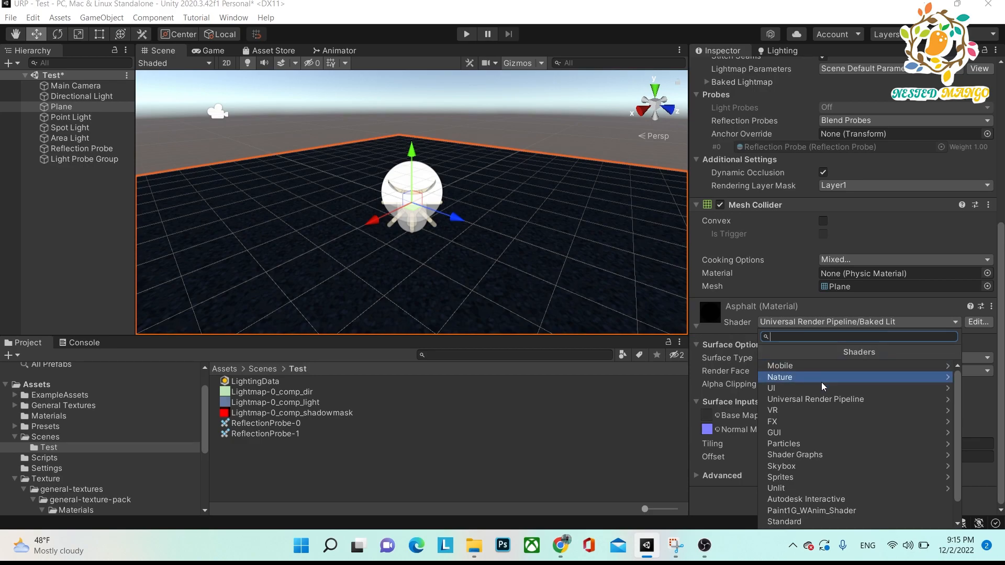
click(827, 400)
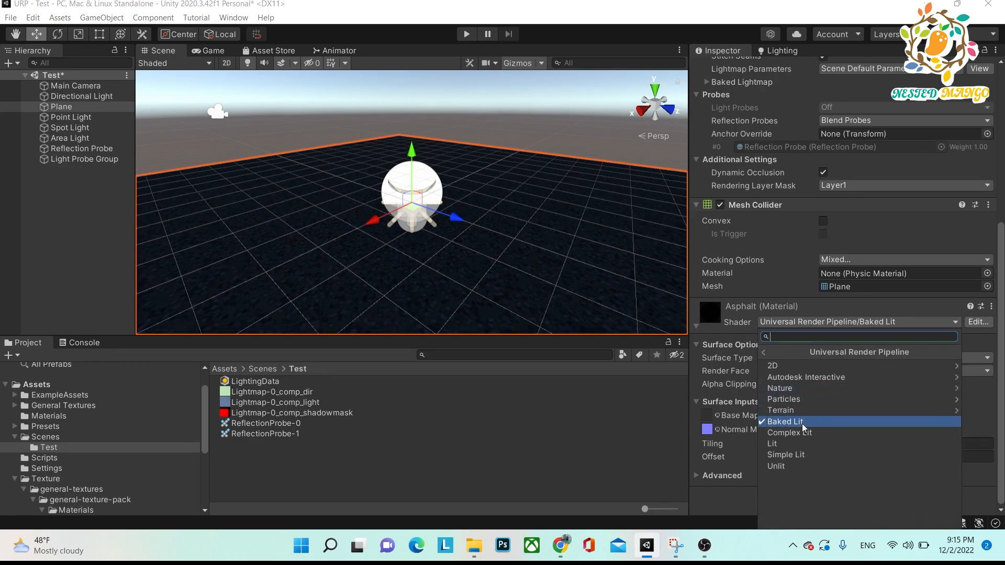
click(792, 442)
alt+drag(518, 235, 317, 211)
alt+drag(346, 227, 422, 269)
alt+drag(359, 267, 395, 272)
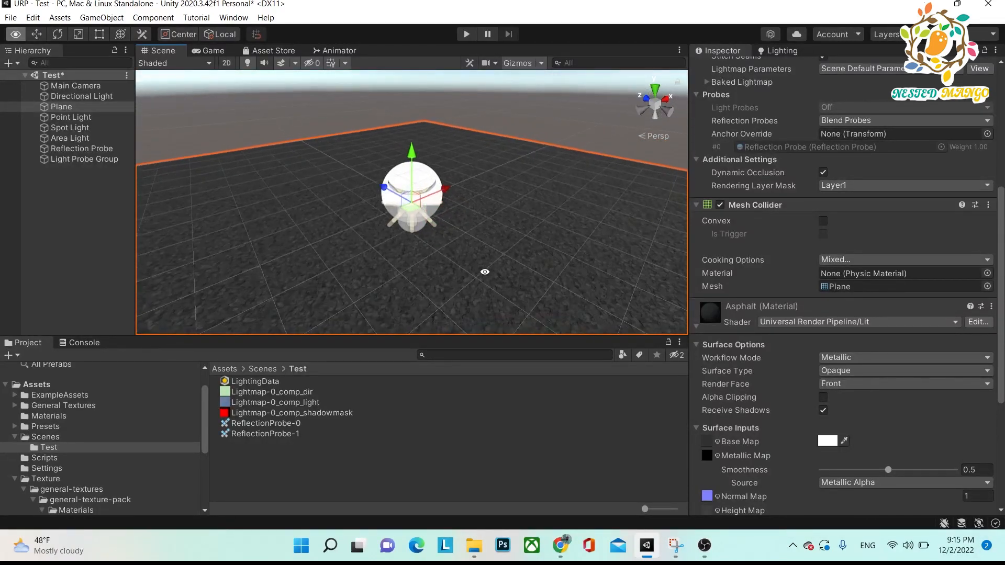
alt+drag(485, 273, 459, 272)
alt+drag(322, 237, 415, 248)
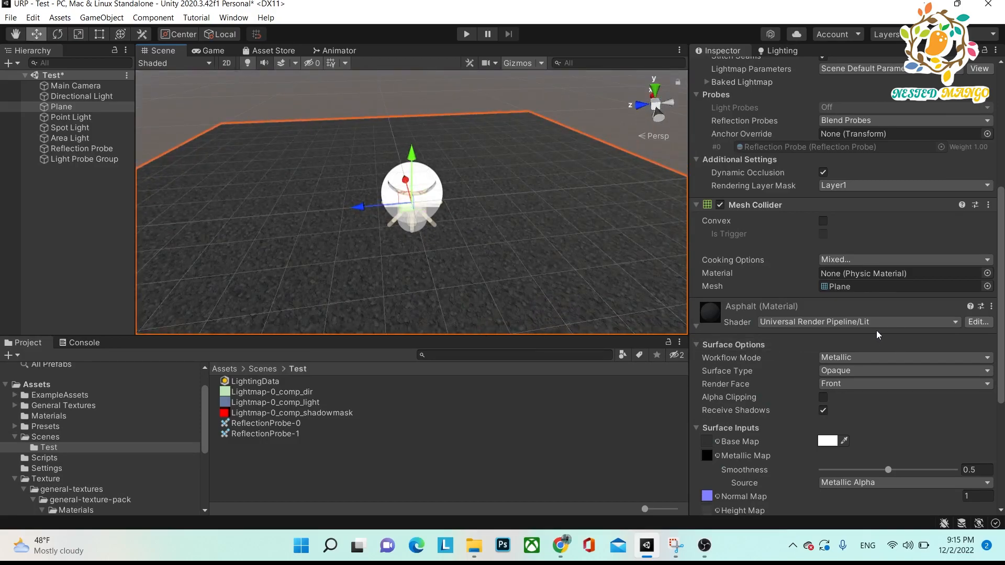
Consult the Lit description in the Snipping Tool's shader notes, then set the plane's Asphalt material shader to Universal Render Pipeline/Lit.
key(alt+Tab)
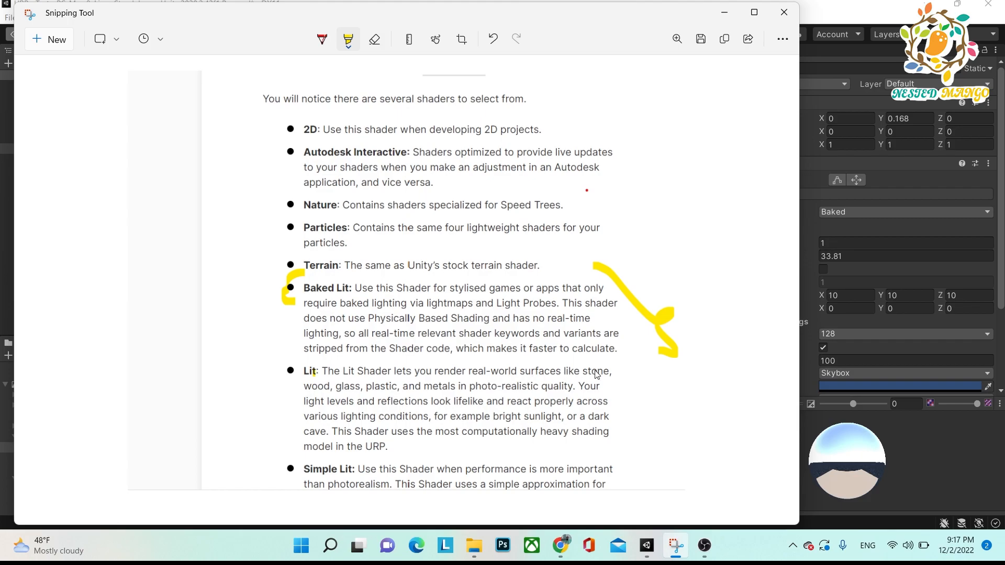
key(alt+Tab)
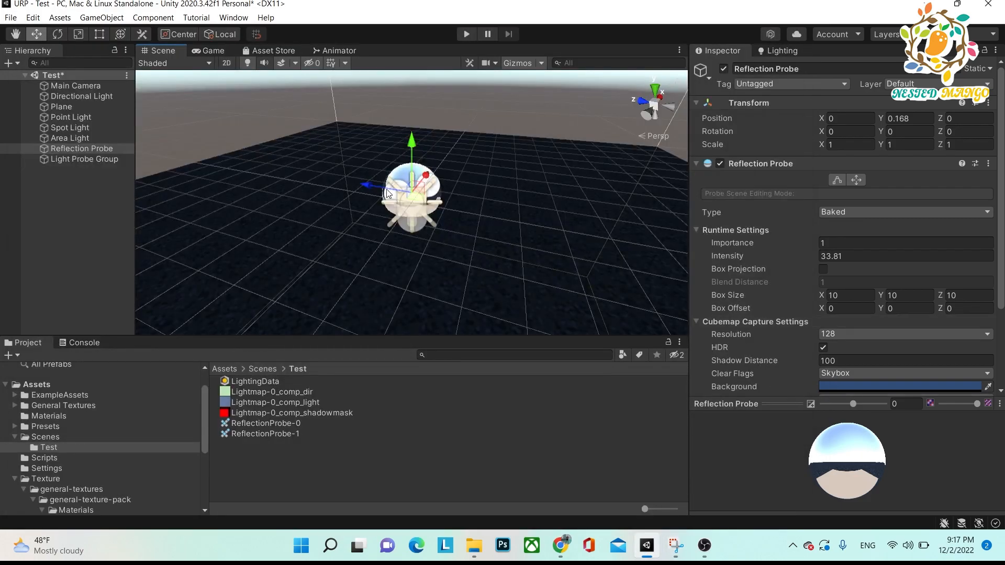
click(63, 108)
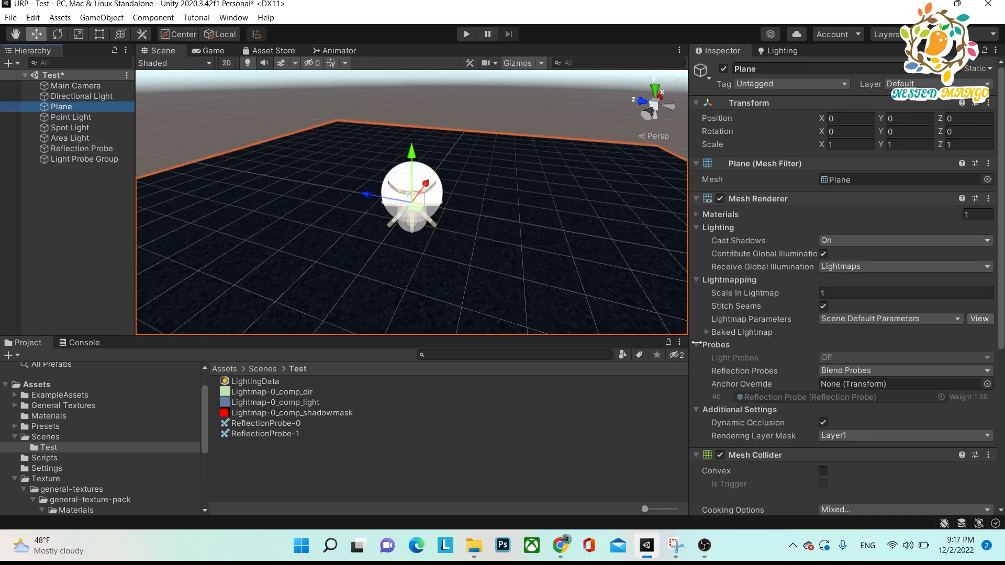
scroll(889, 367, down, 5)
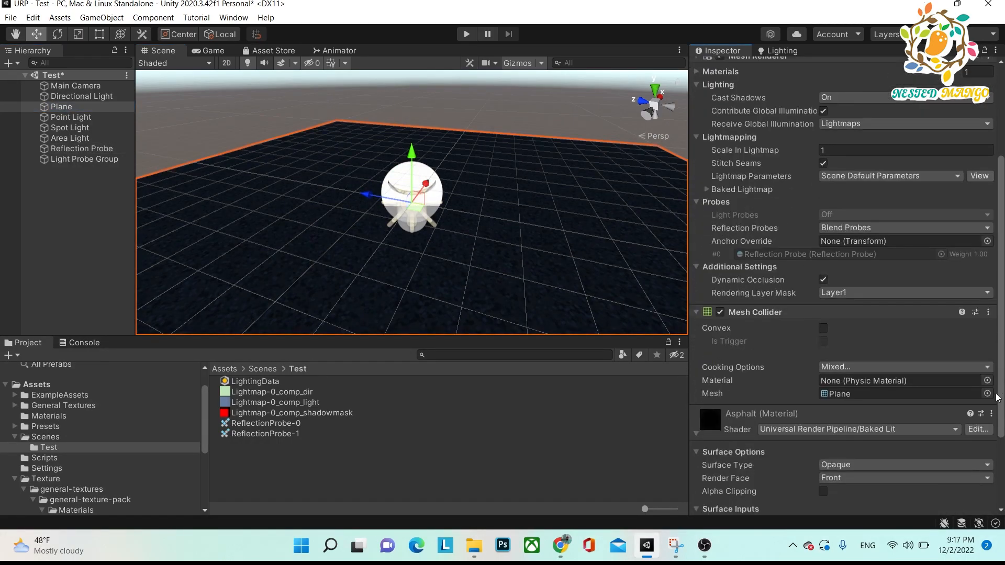
click(926, 430)
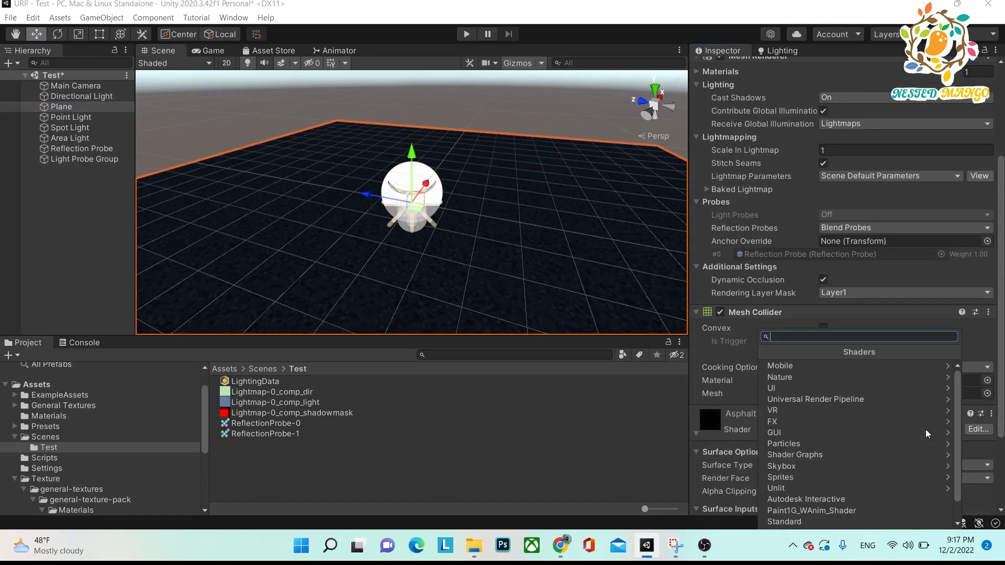
click(874, 401)
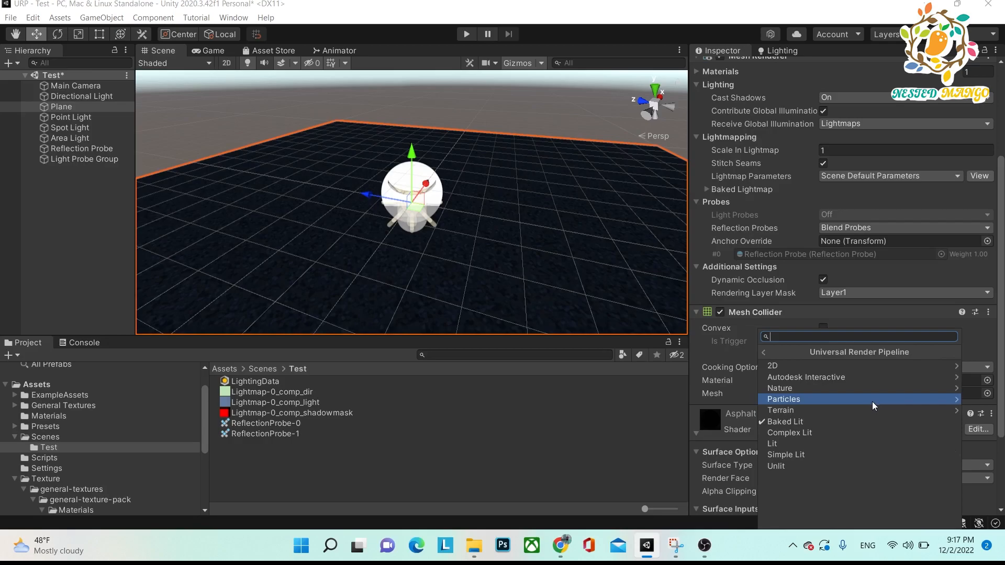
click(802, 444)
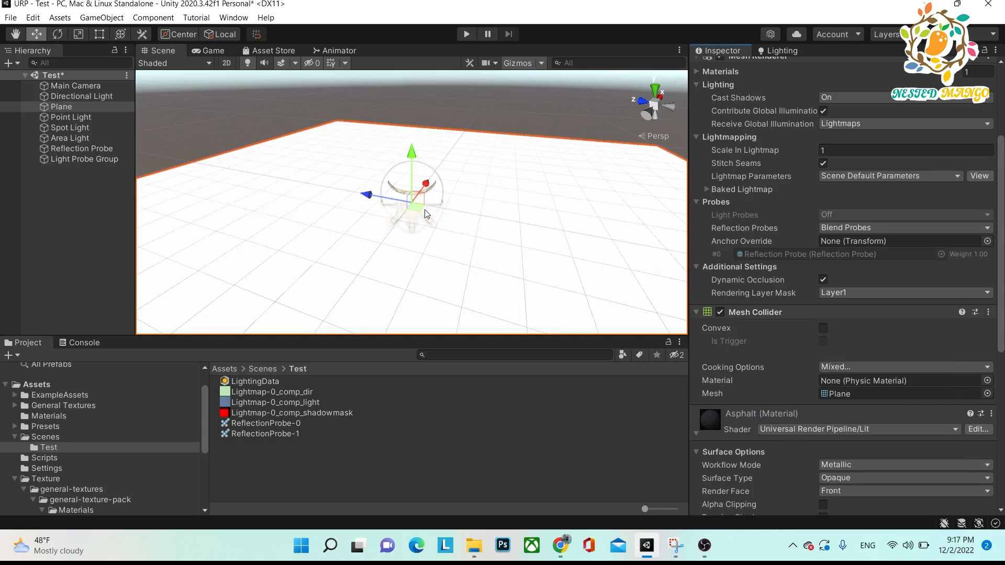
alt+drag(382, 246, 345, 283)
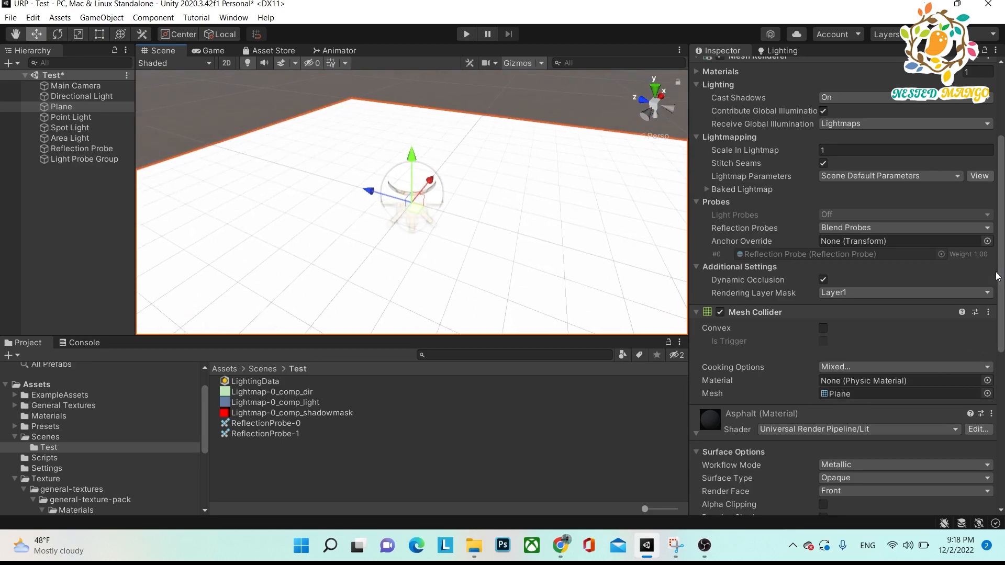
Set the Reflection Probe's intensity to 1.
scroll(999, 274, down, 5)
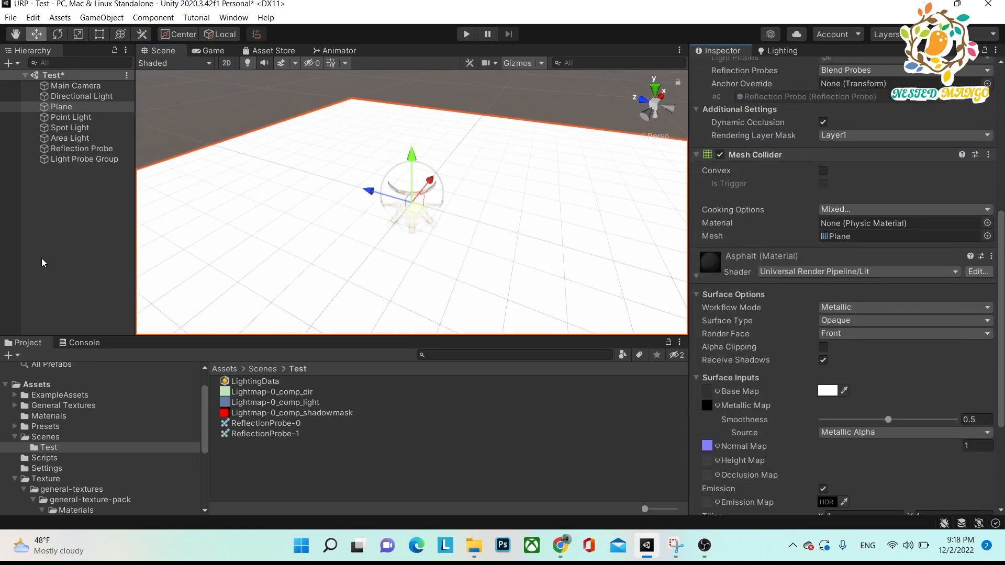
click(42, 259)
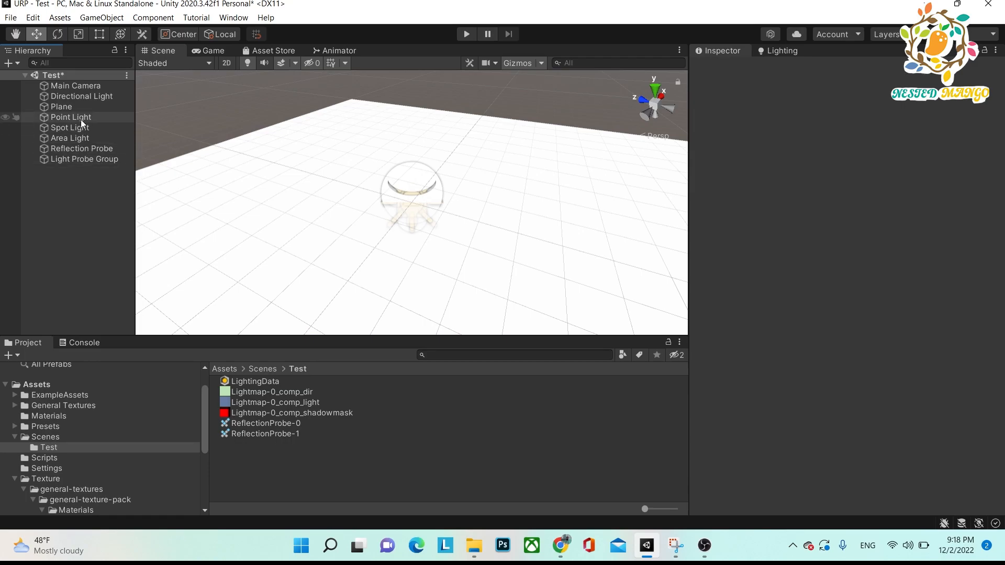
click(83, 149)
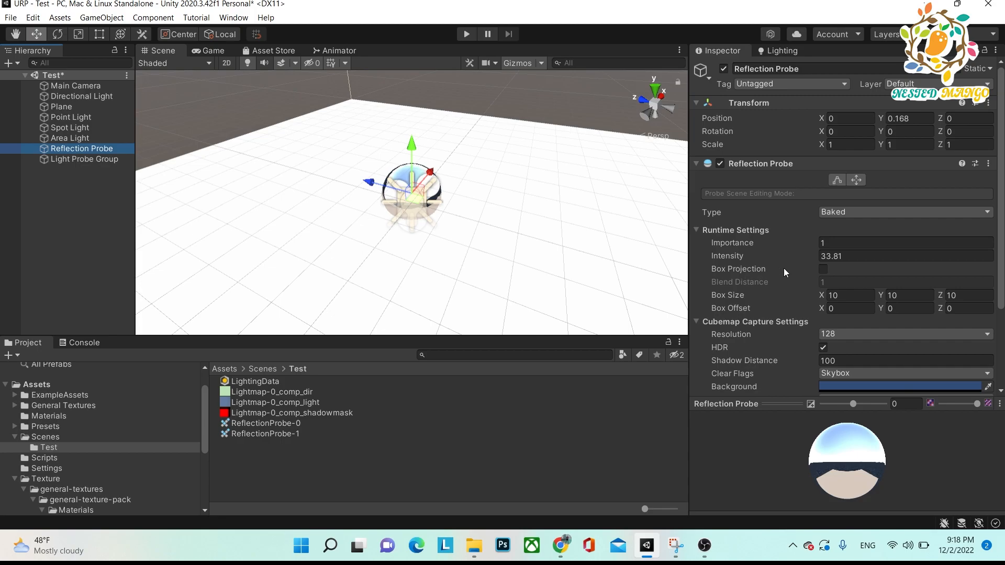
click(837, 256)
text(1)
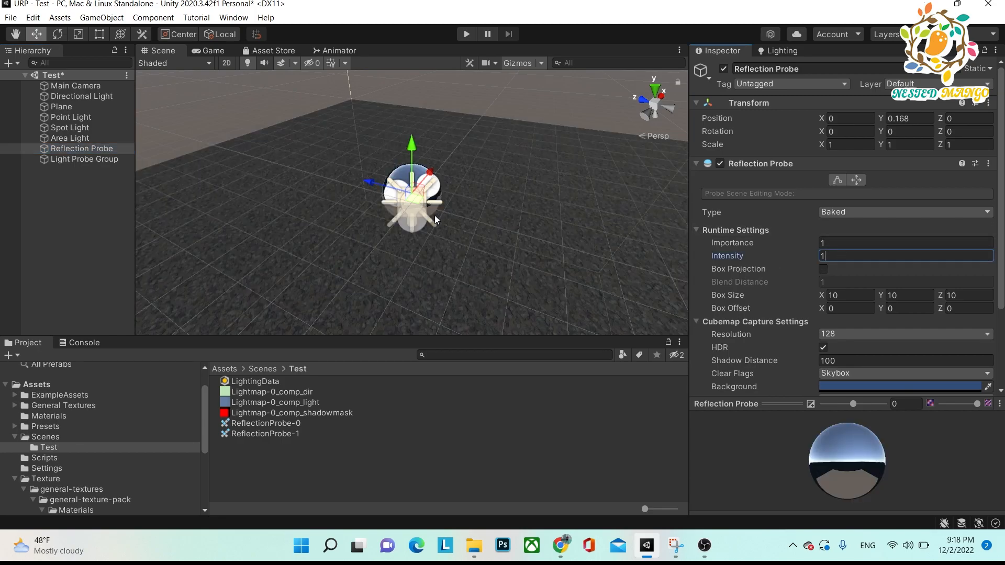
Compare the plane's Lit surface from several angles with the Lit description in the Snipping Tool's shader notes.
key(alt+Tab)
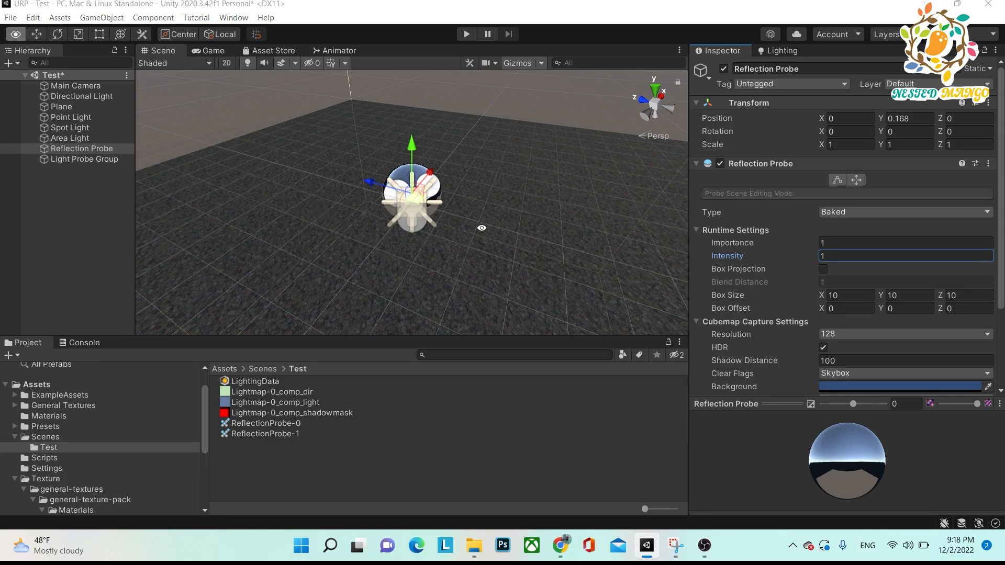
key(alt+Tab)
key(alt+Tab)
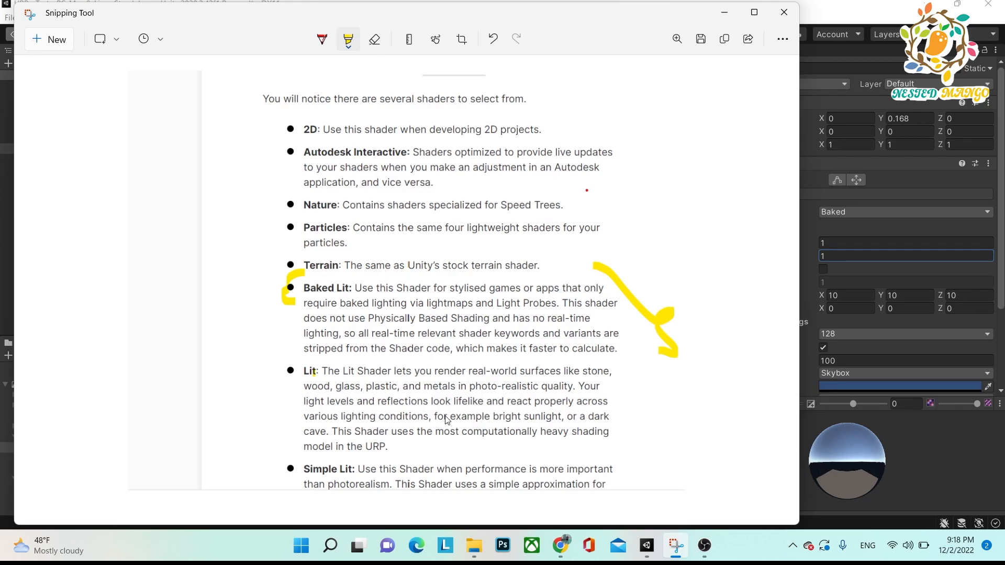
key(alt+Tab)
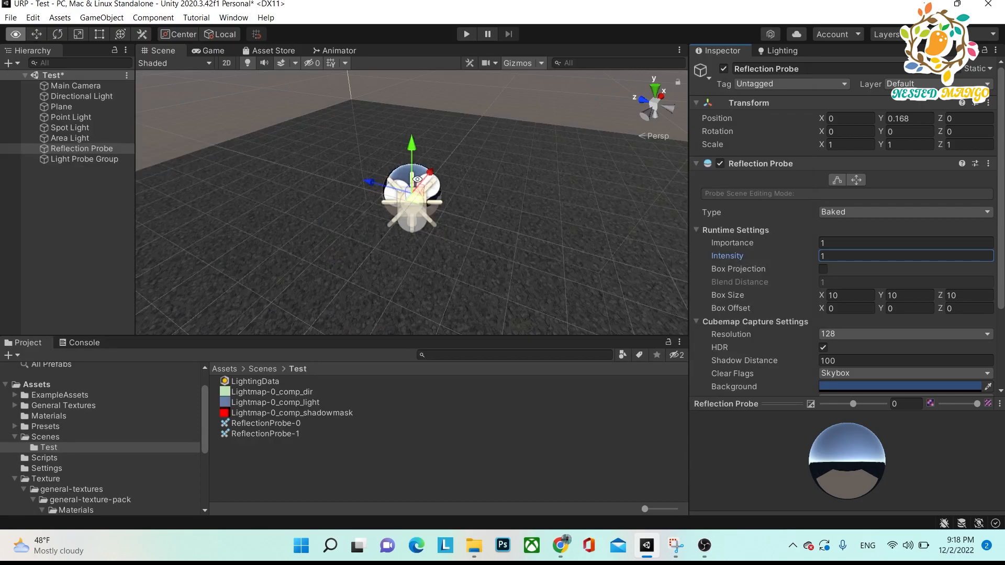
alt+drag(387, 264, 496, 279)
alt+drag(428, 287, 468, 261)
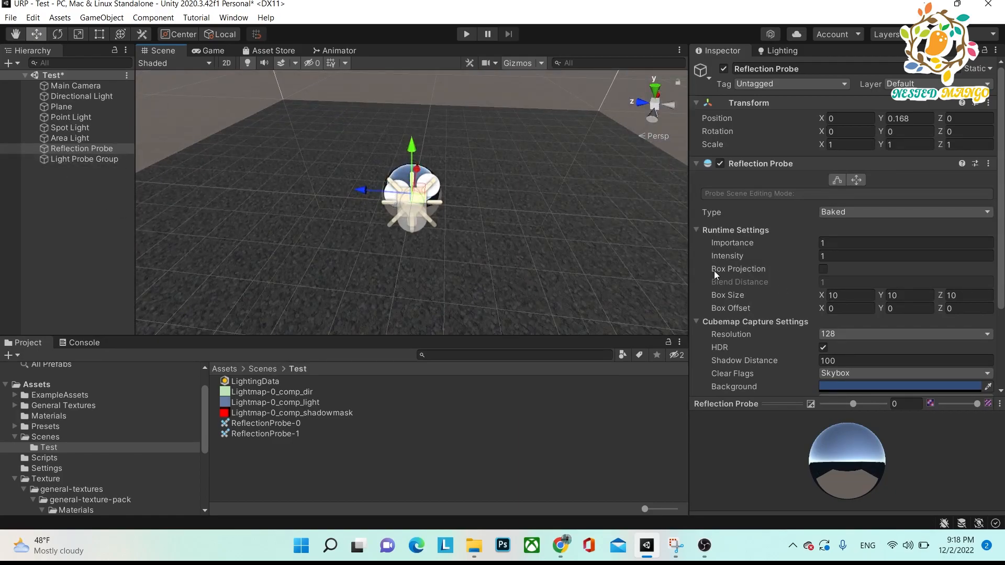
key(alt+Tab)
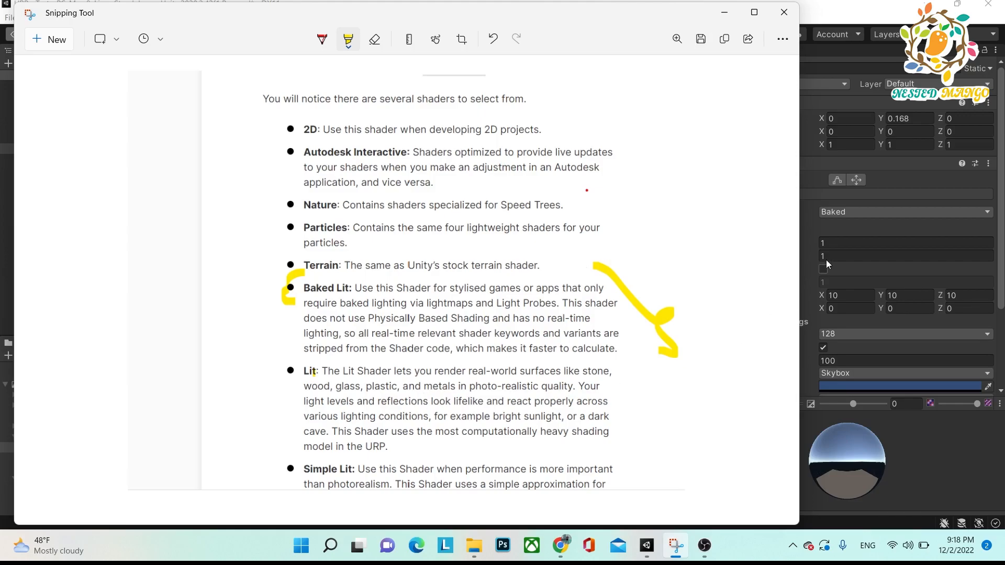
key(alt+Tab)
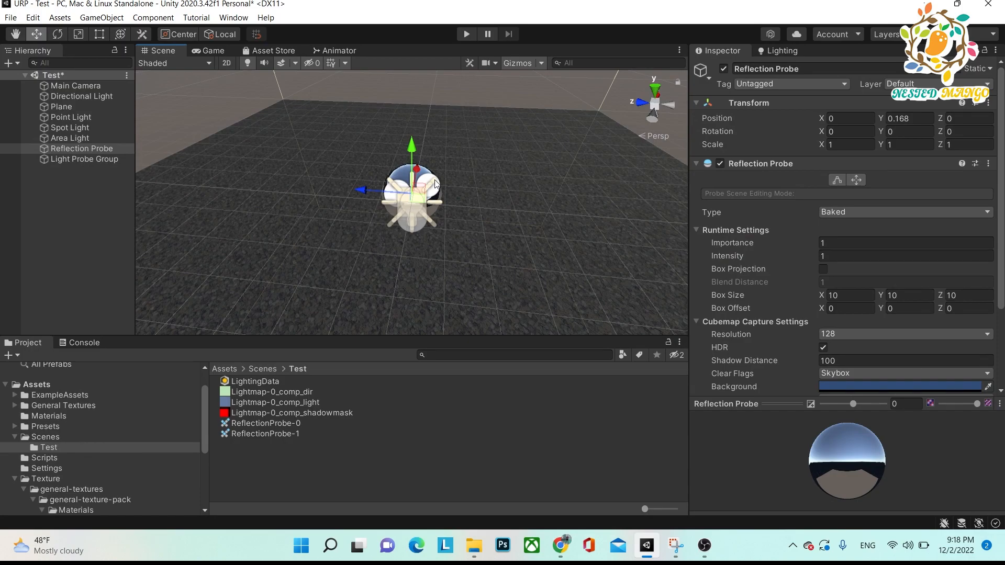
key(alt+Tab)
key(alt+Tab)
Set the plane's Asphalt material shader to Universal Render Pipeline/Simple Lit and view the surface.
click(80, 107)
drag(999, 179, 999, 360)
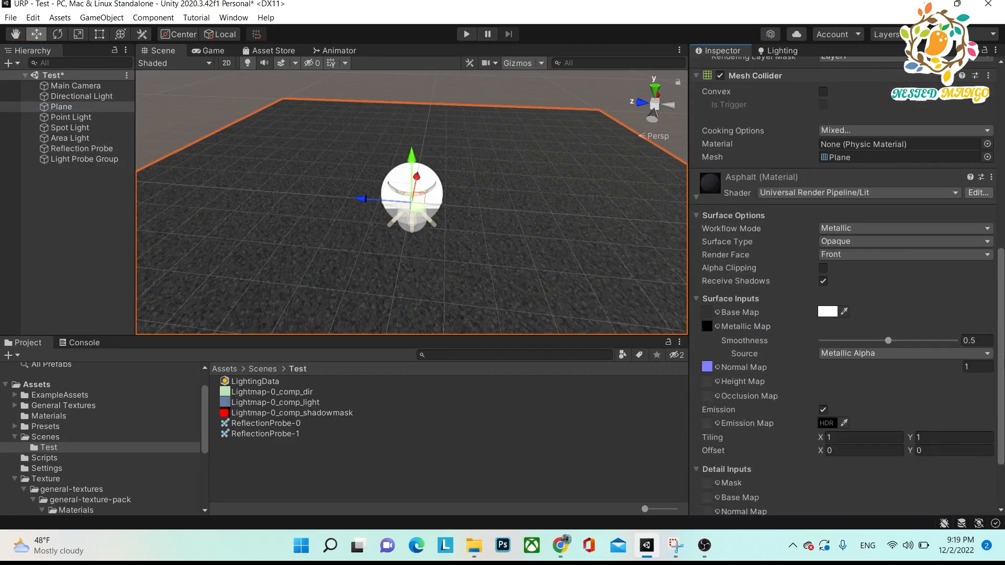
click(895, 195)
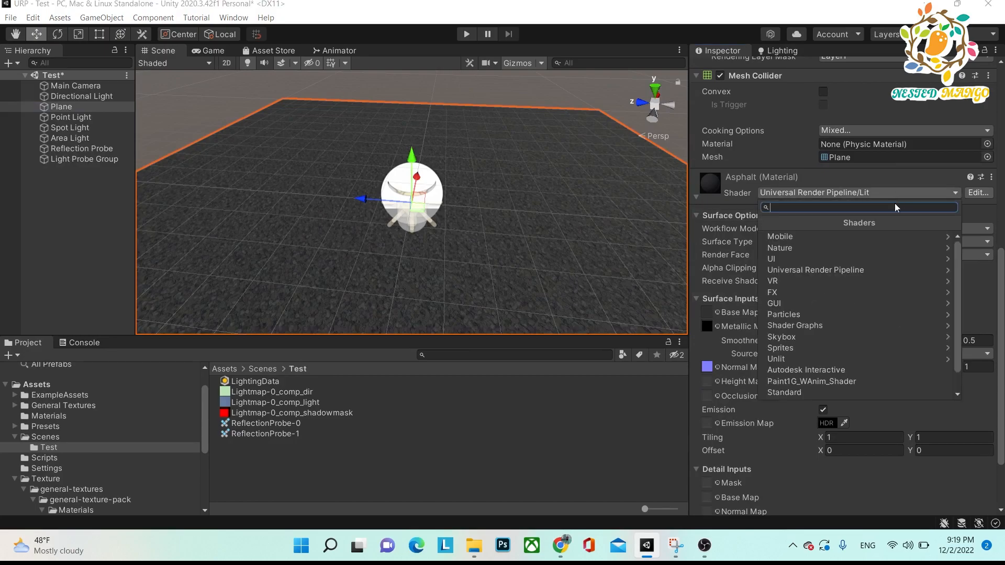
click(870, 270)
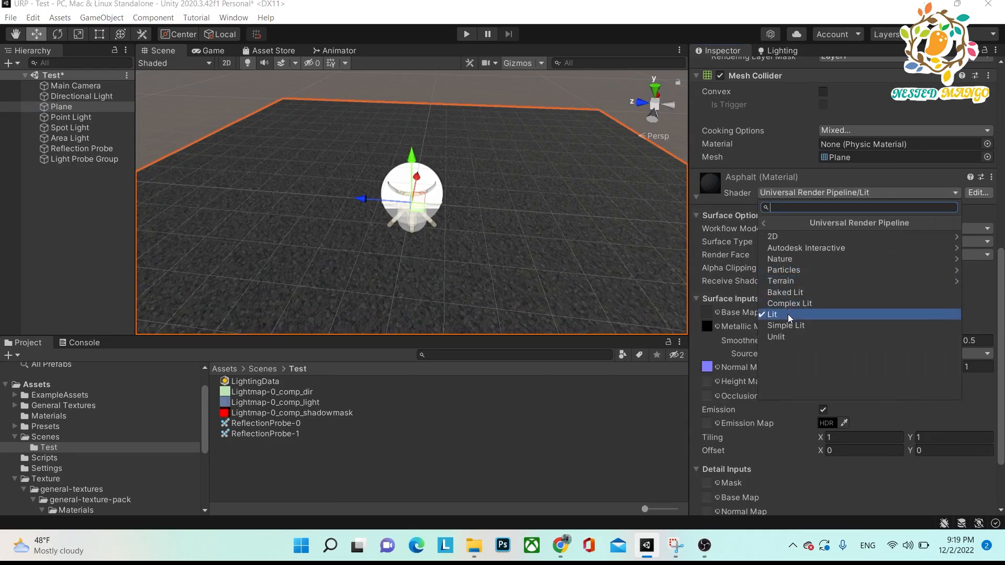
click(785, 325)
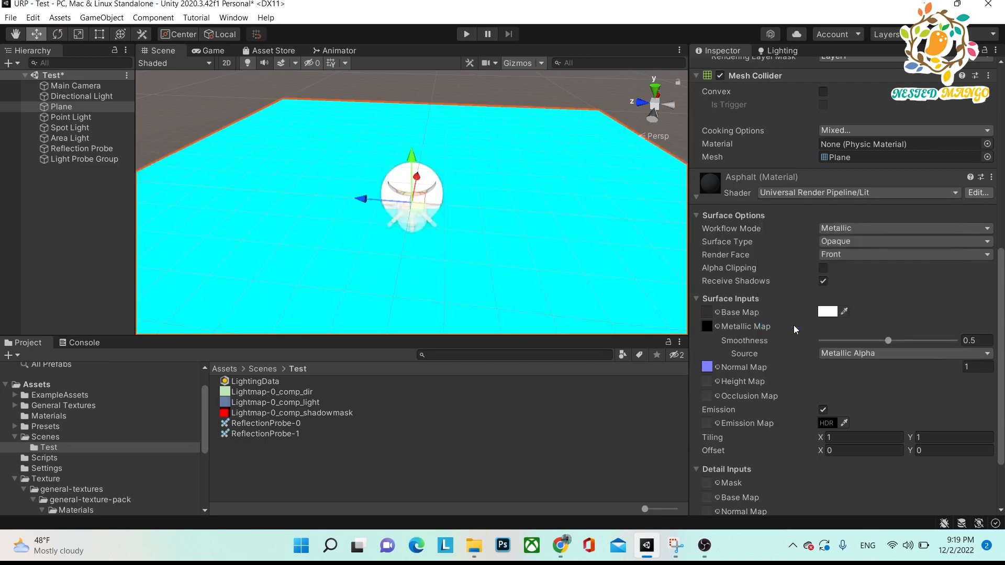
key(alt)
mouse_move(371, 218)
alt+mouse_down()
mouse_move(464, 305)
mouse_move(343, 218)
mouse_move(357, 219)
alt+mouse_up()
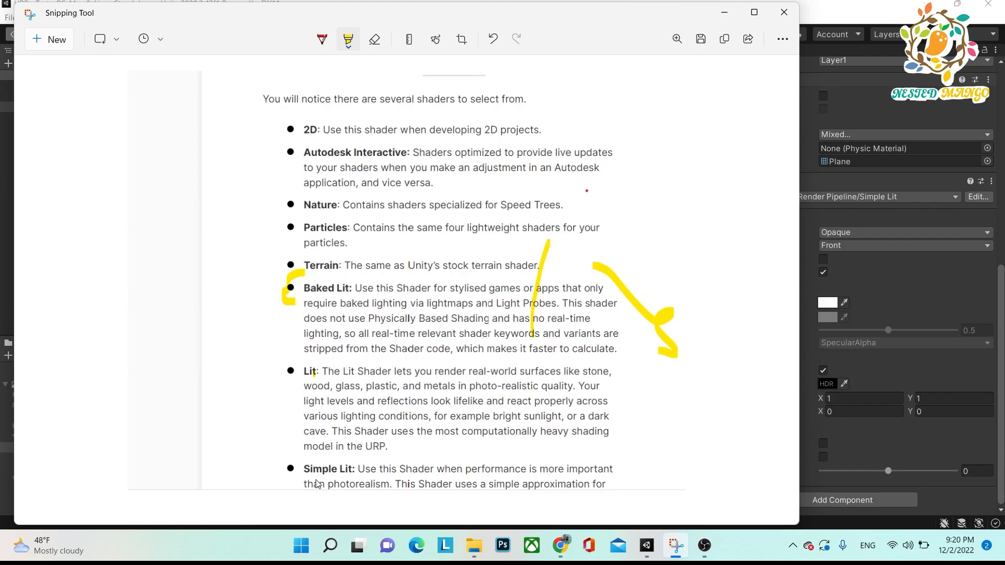
Mark the Simple Lit entry in the Snipping Tool's shader notes with the yellow highlighter and return to Unity.
drag(314, 449, 268, 479)
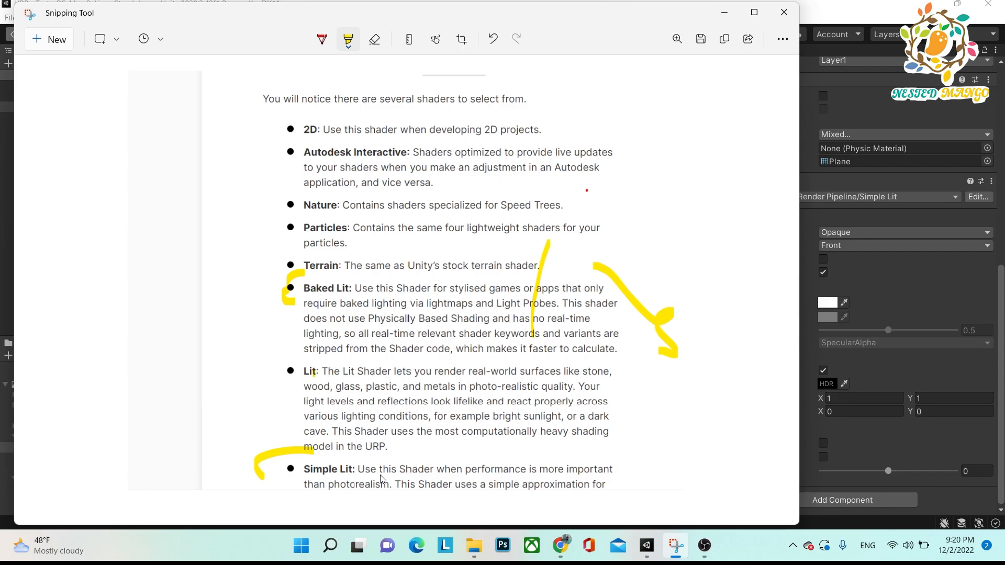
drag(658, 454, 654, 412)
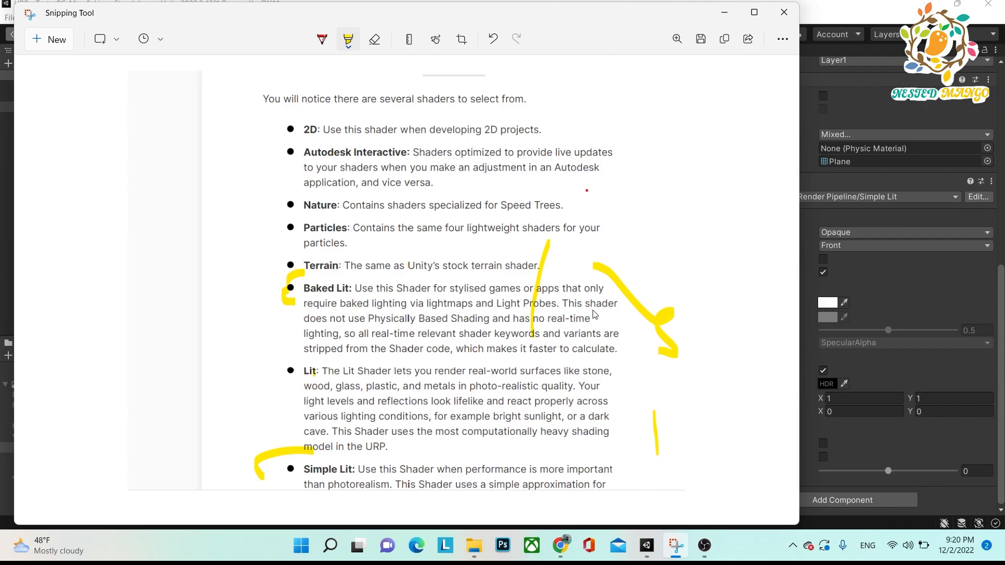
key(alt+Tab)
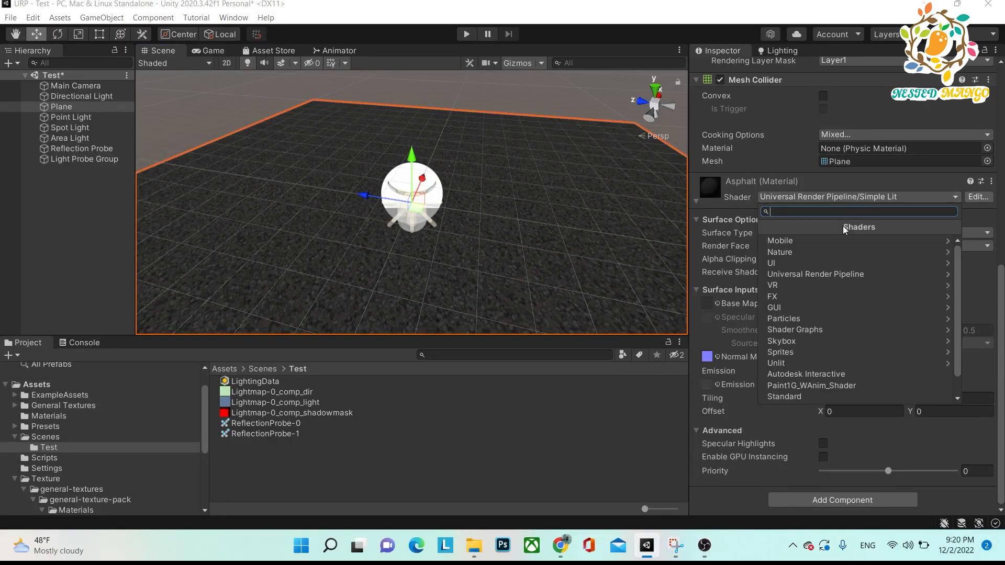
Change the plane's Asphalt material shader to Universal Render Pipeline/Complex Lit and examine the surface from another angle.
click(845, 275)
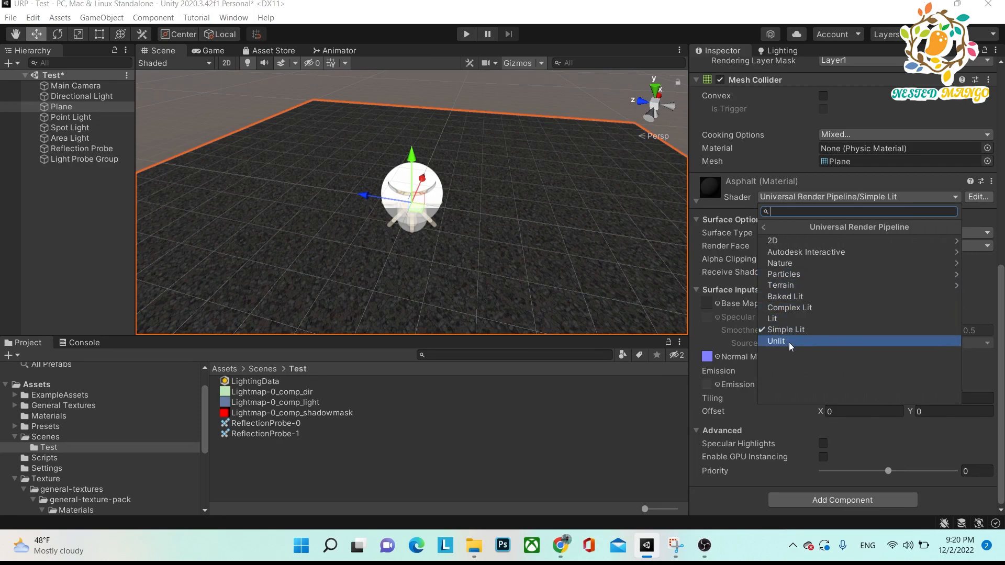
click(803, 309)
alt+drag(492, 188, 471, 247)
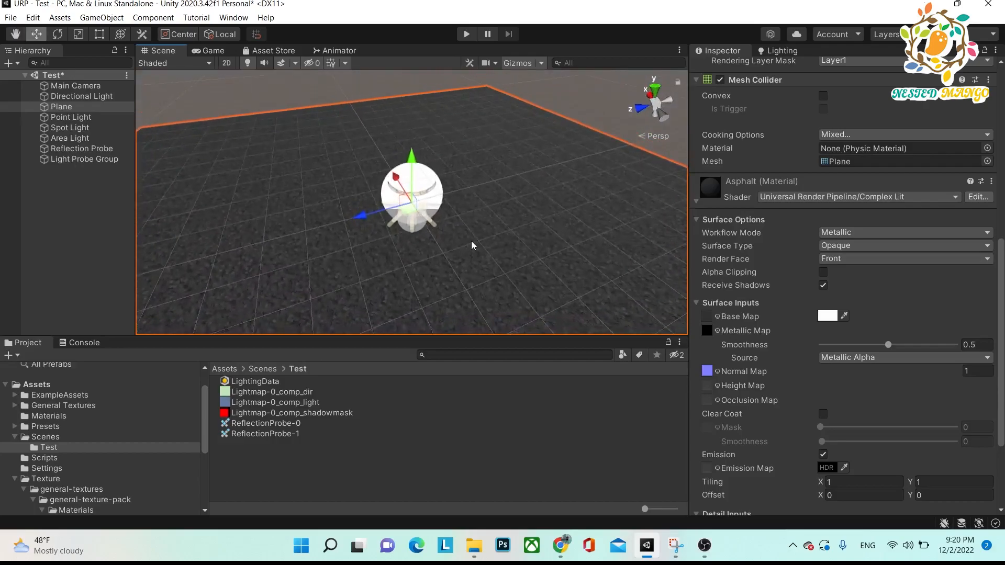
Switch the plane's Asphalt material shader to Universal Render Pipeline/Unlit and inspect the surface.
click(879, 199)
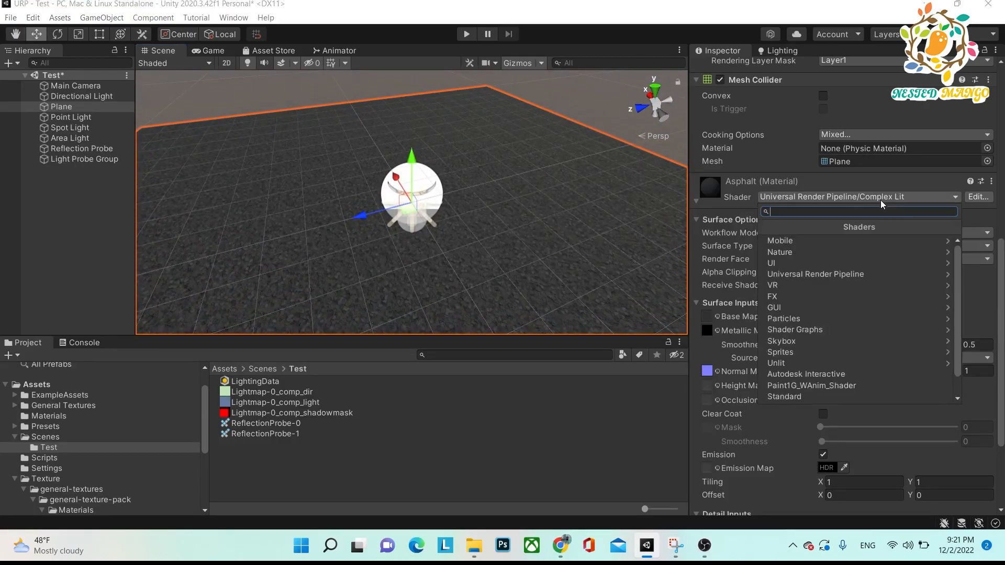
click(857, 273)
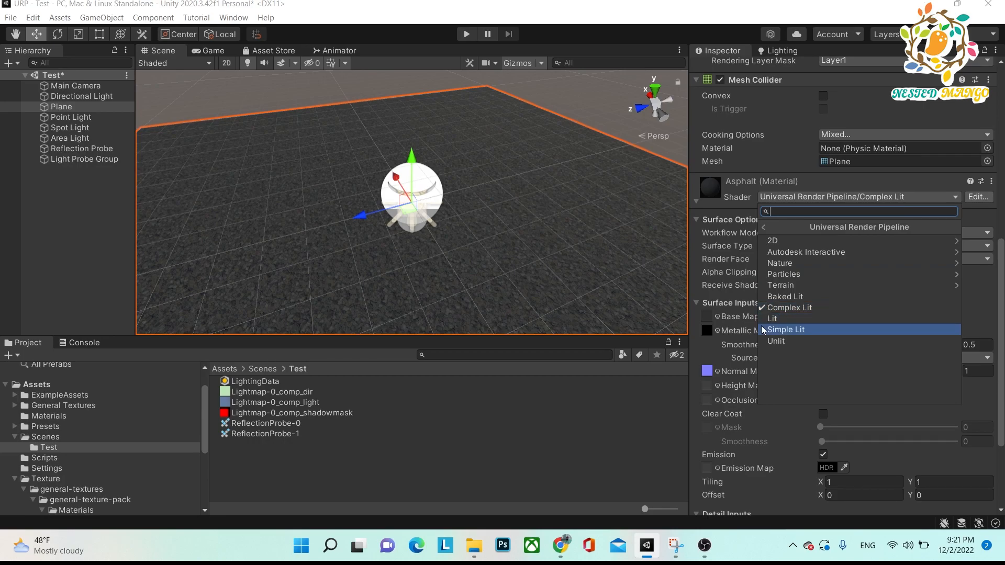
click(779, 342)
alt+drag(616, 292, 610, 231)
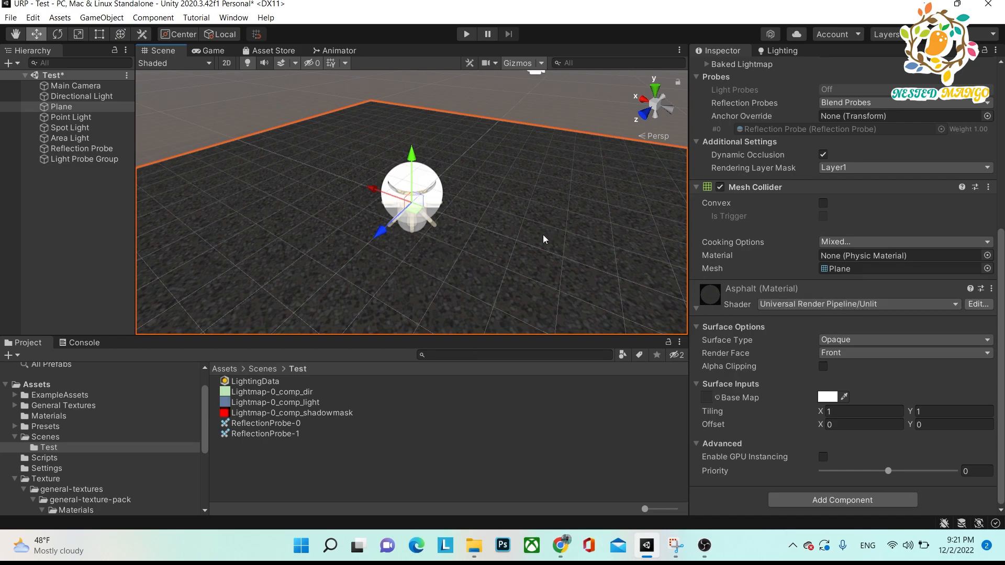
click(887, 304)
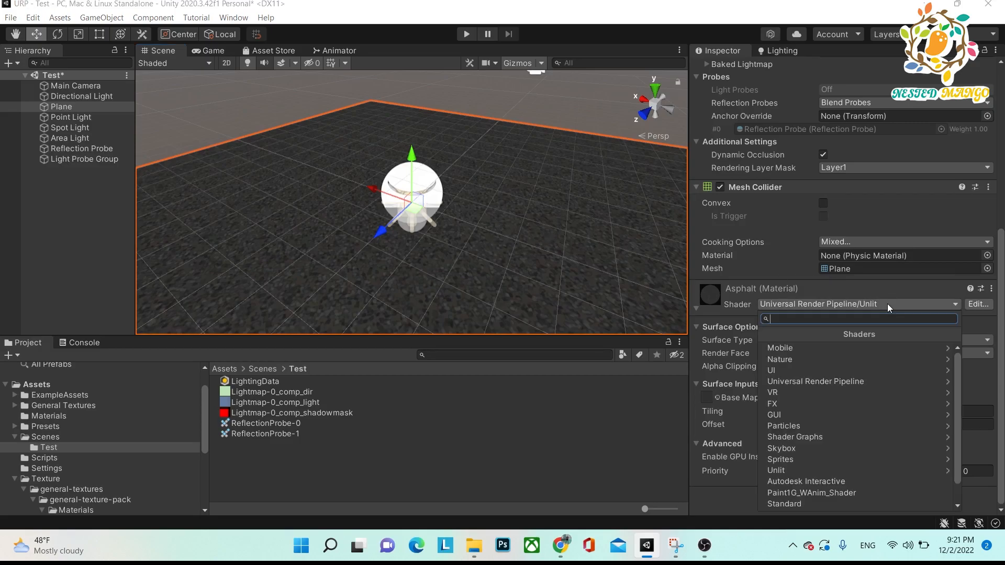
click(854, 381)
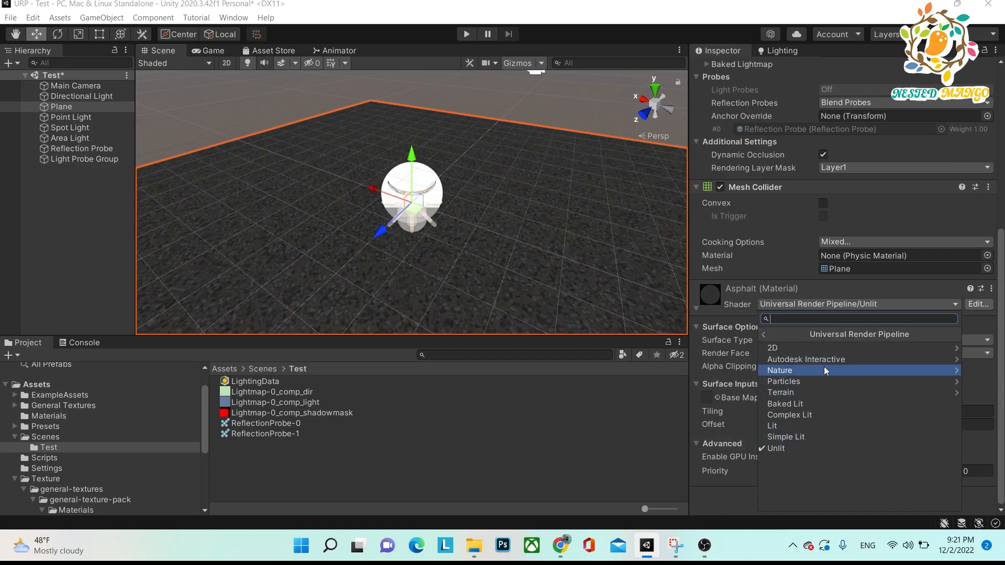
click(331, 461)
Open the Brick Wall texture folder inside general-texture-pack's Materials folder.
click(262, 368)
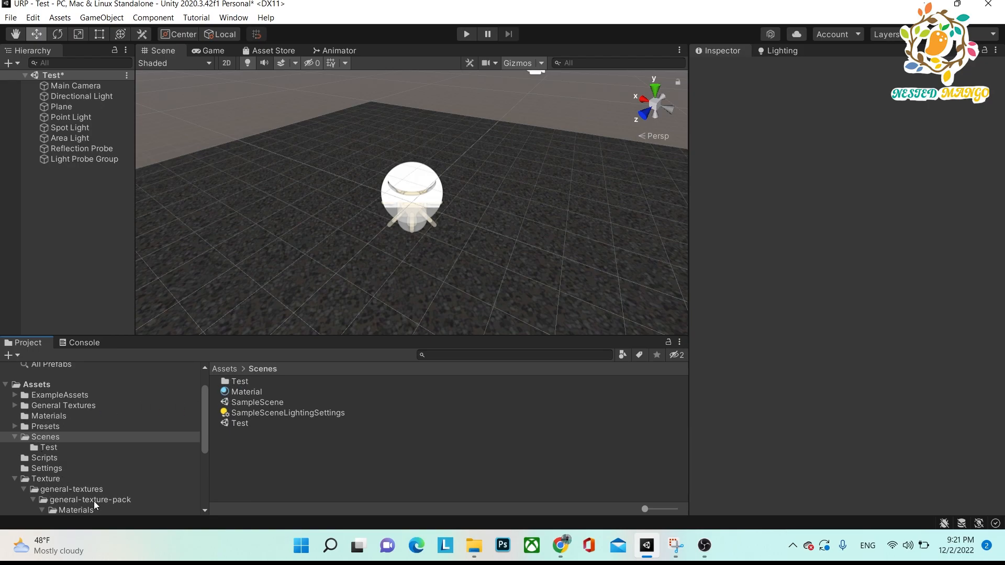
drag(203, 433, 202, 478)
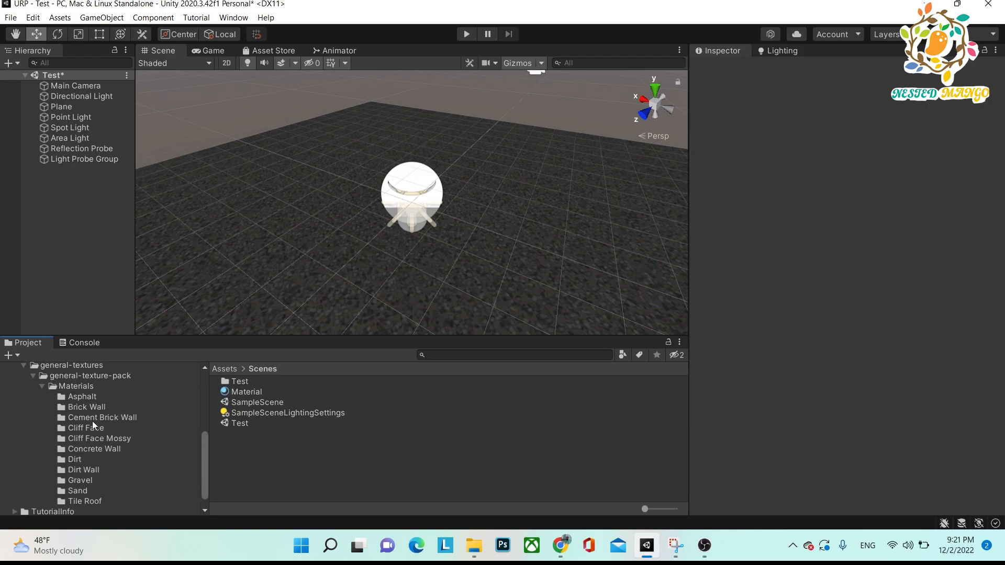
click(76, 407)
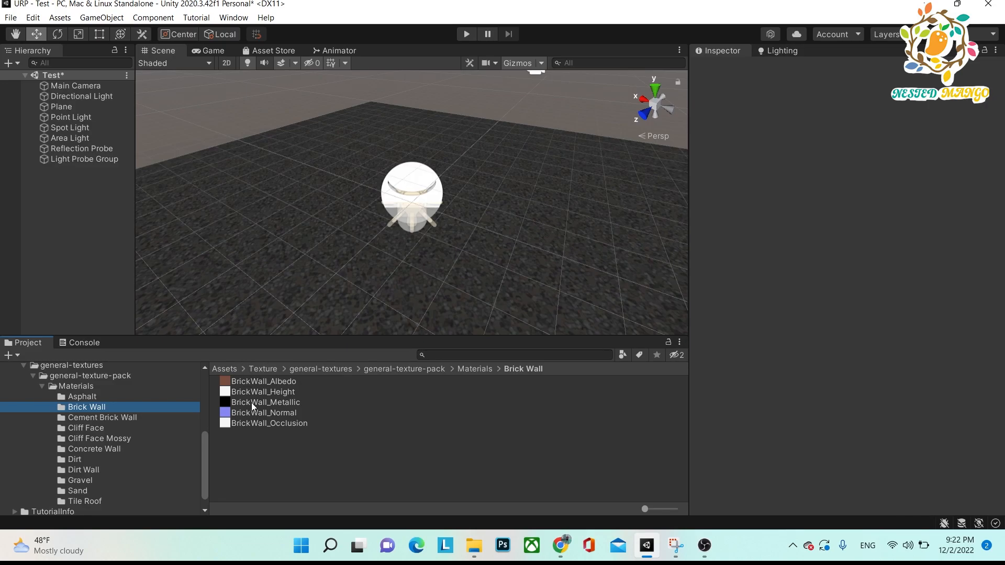
Delete the Point Light, Spot Light, Area Light, Reflection Probe and Light Probe Group from the scene.
click(69, 157)
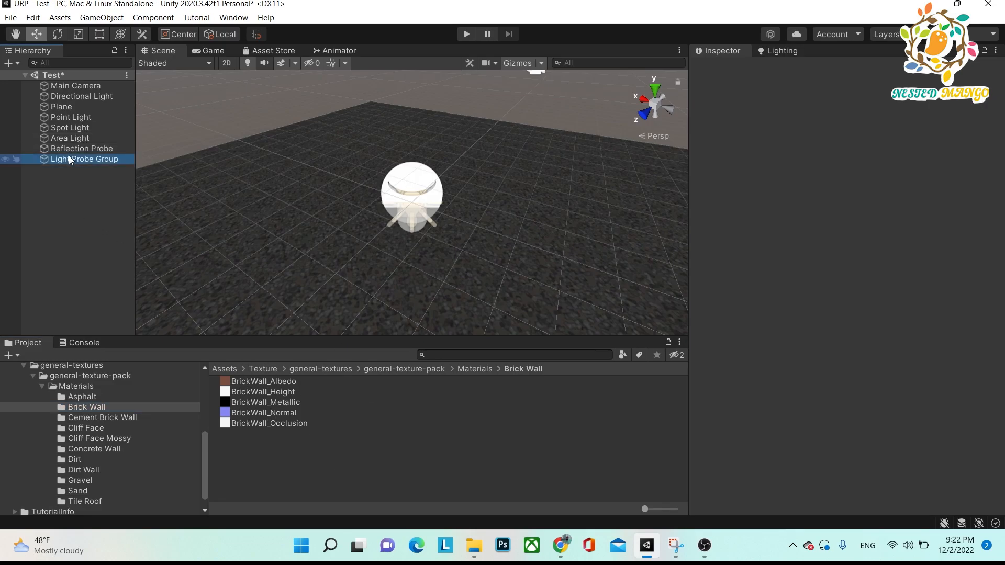
shift+click(69, 117)
key(Delete)
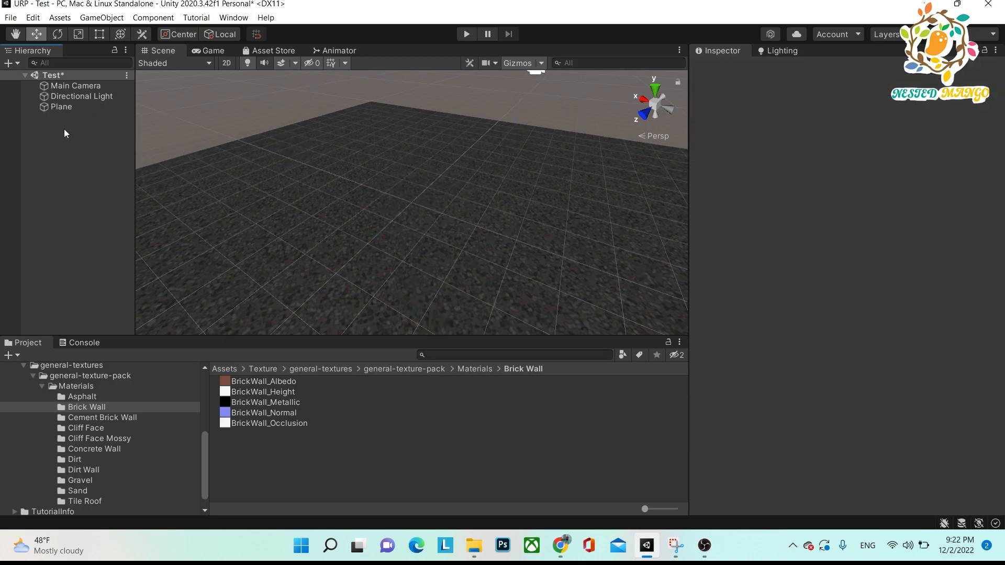
Add a cube to the scene and raise it to a Y position of 0.95.
right_click(68, 169)
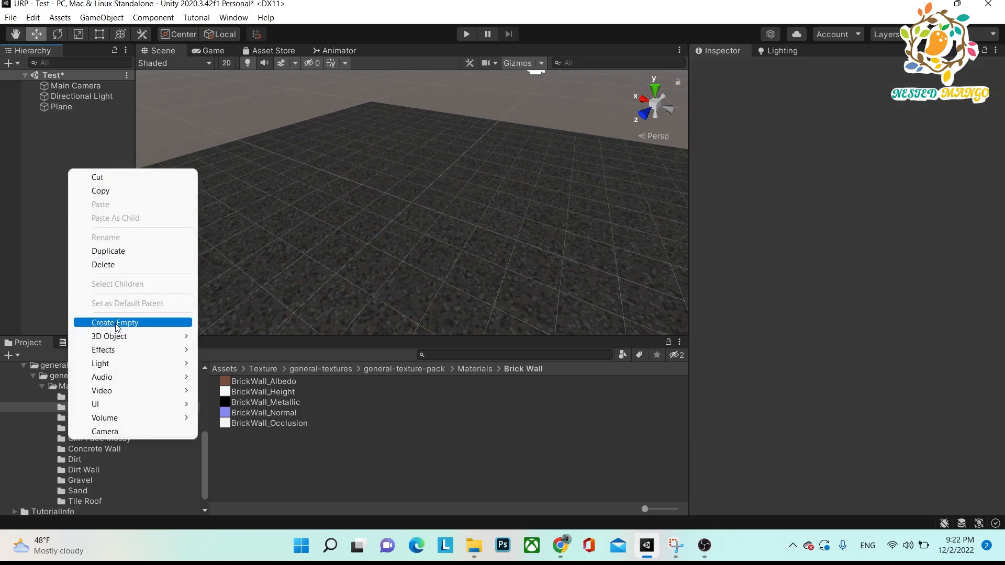
mouse_move(191, 338)
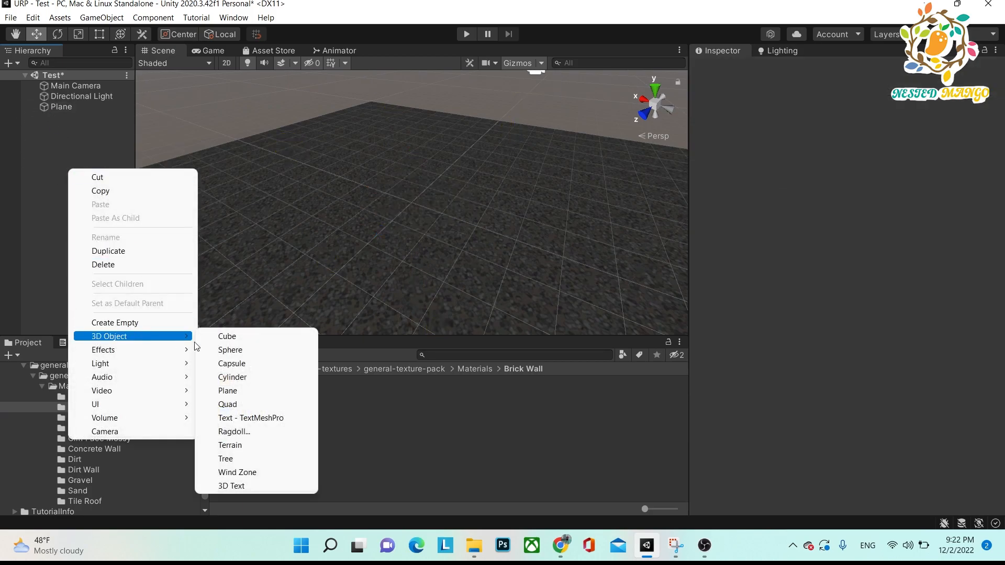
click(240, 338)
click(46, 136)
click(58, 117)
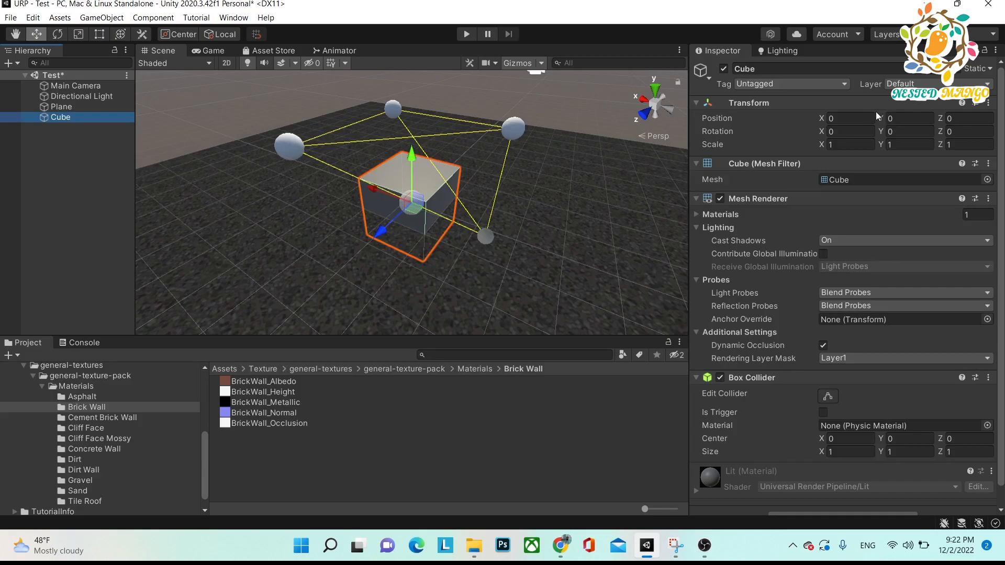
drag(878, 117, 904, 117)
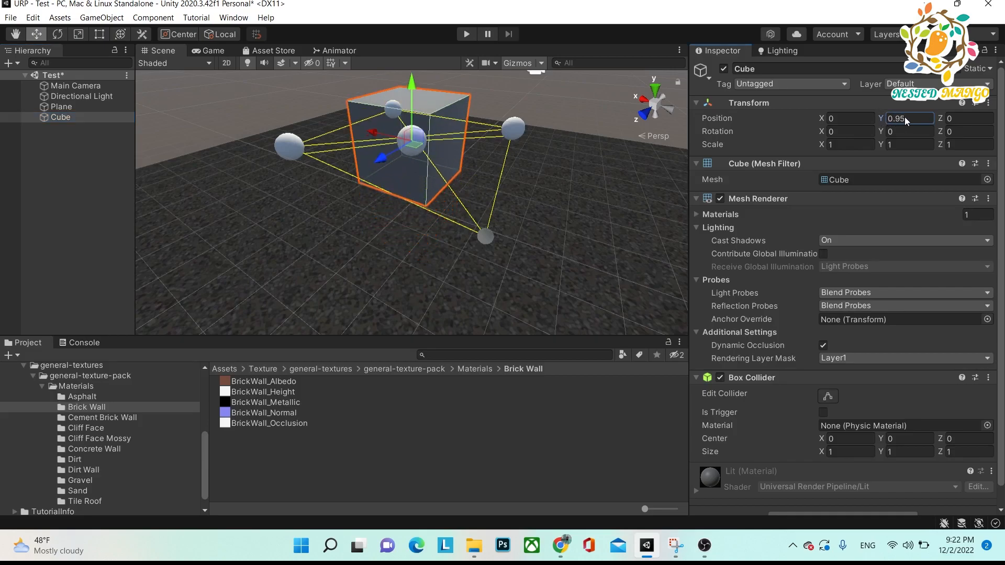
alt+drag(495, 168, 351, 197)
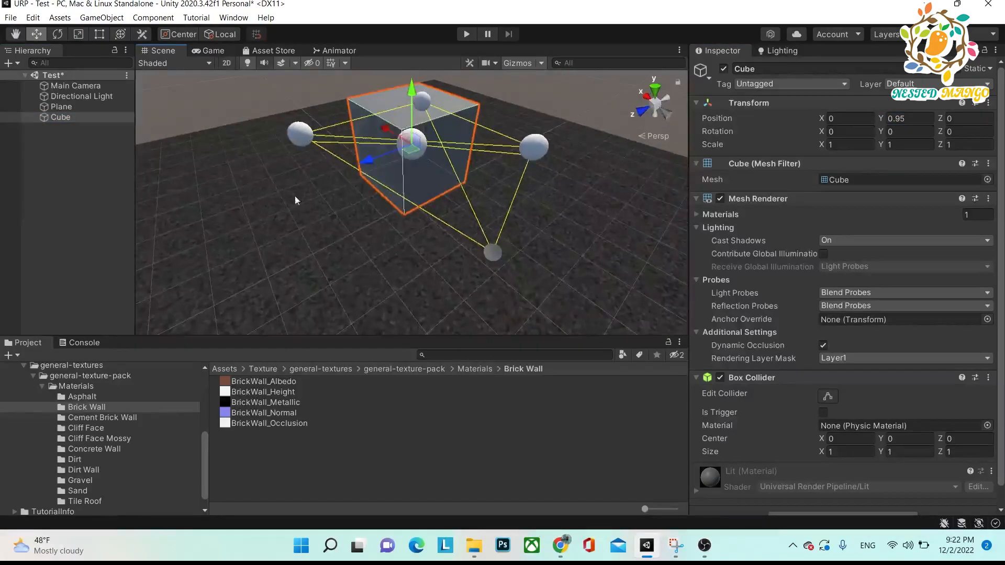
click(62, 147)
click(67, 121)
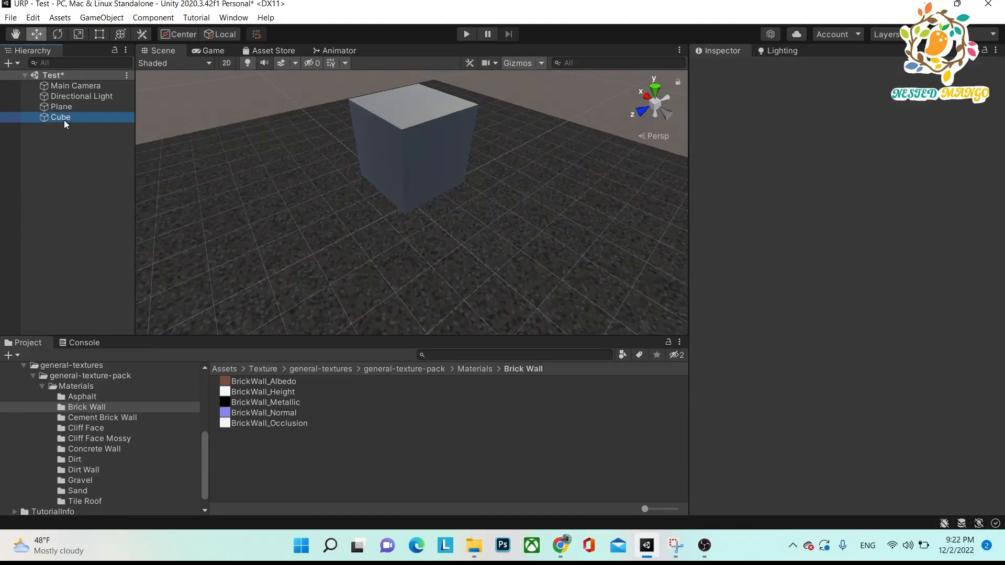
click(75, 154)
click(65, 117)
click(73, 186)
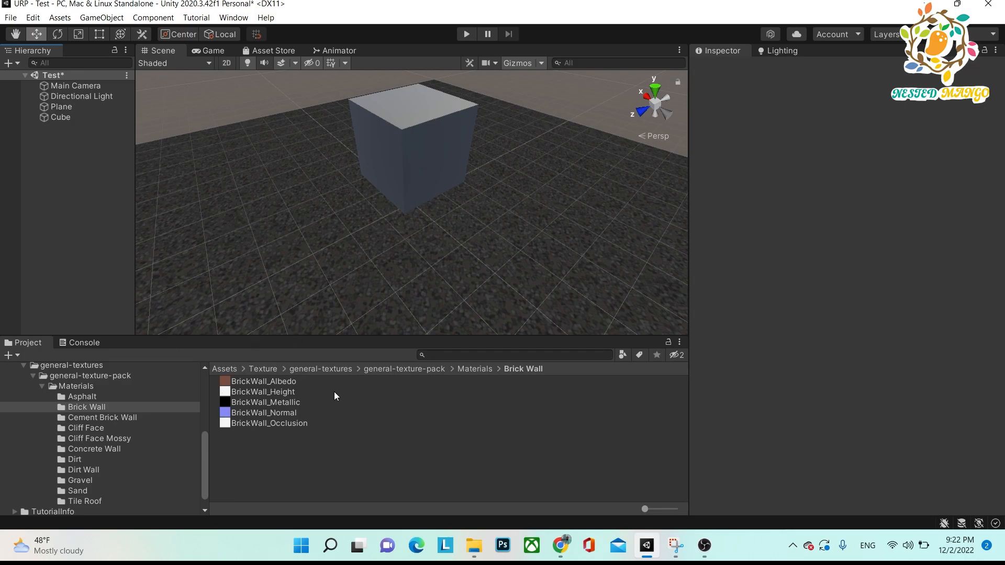
Create a material named Brick in the Brick Wall folder and assign BrickWall_Albedo as its Base Map.
right_click(333, 471)
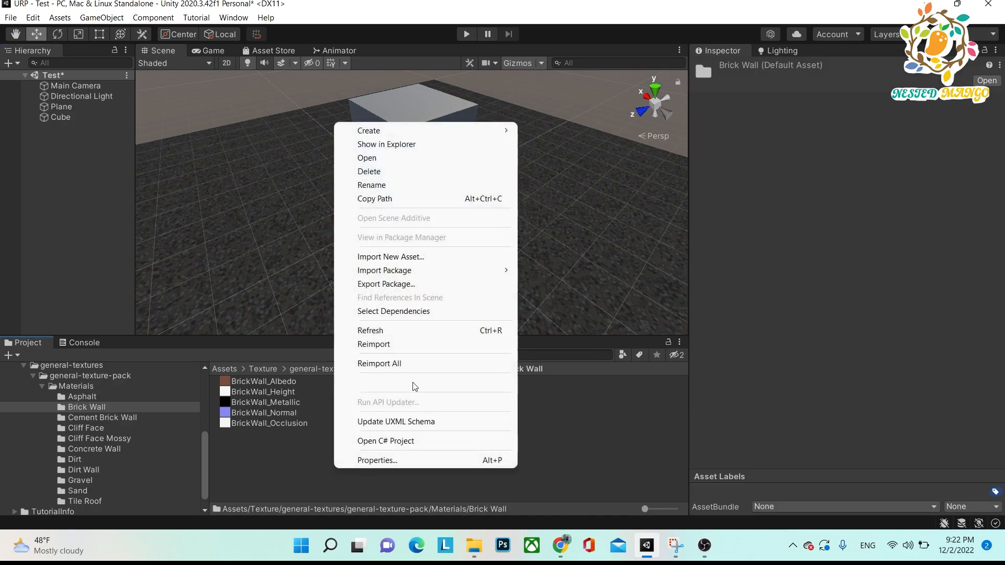
mouse_move(460, 131)
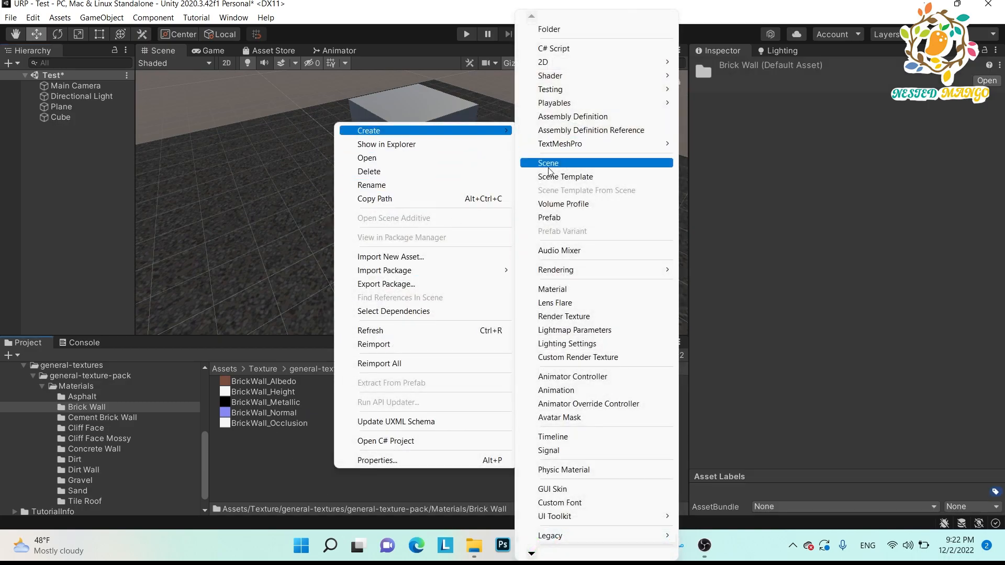
click(566, 291)
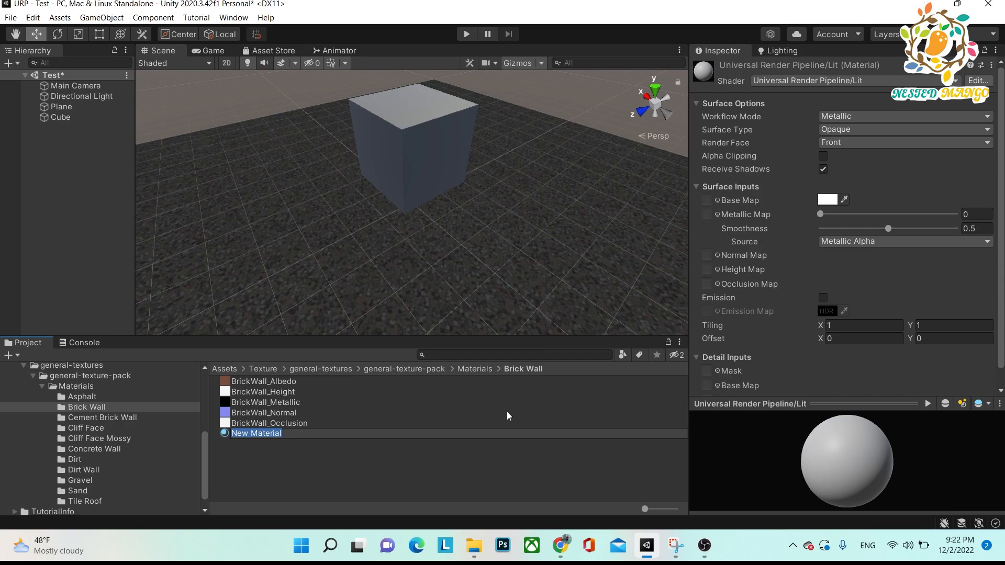
text(Brick)
key(Return)
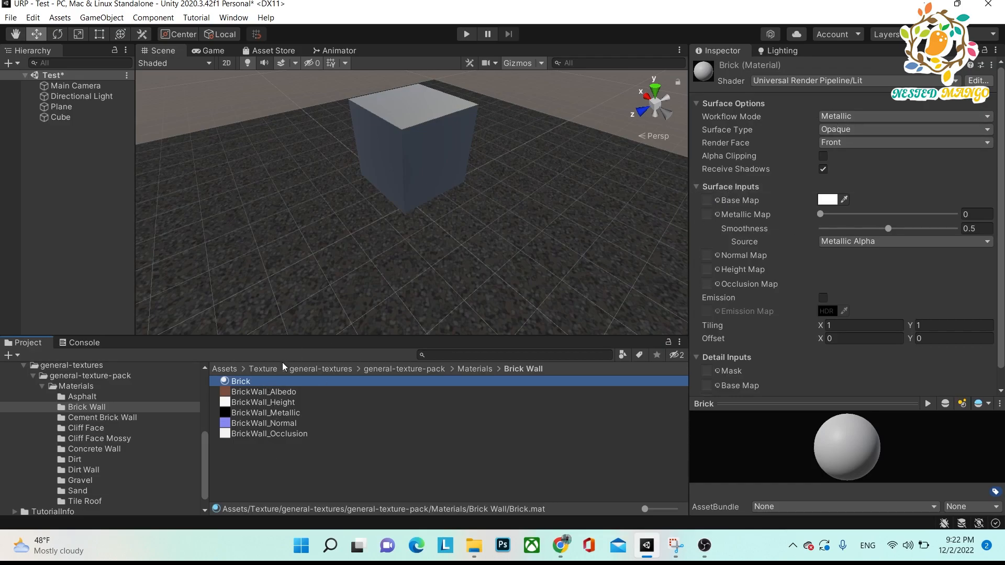
drag(283, 394, 707, 203)
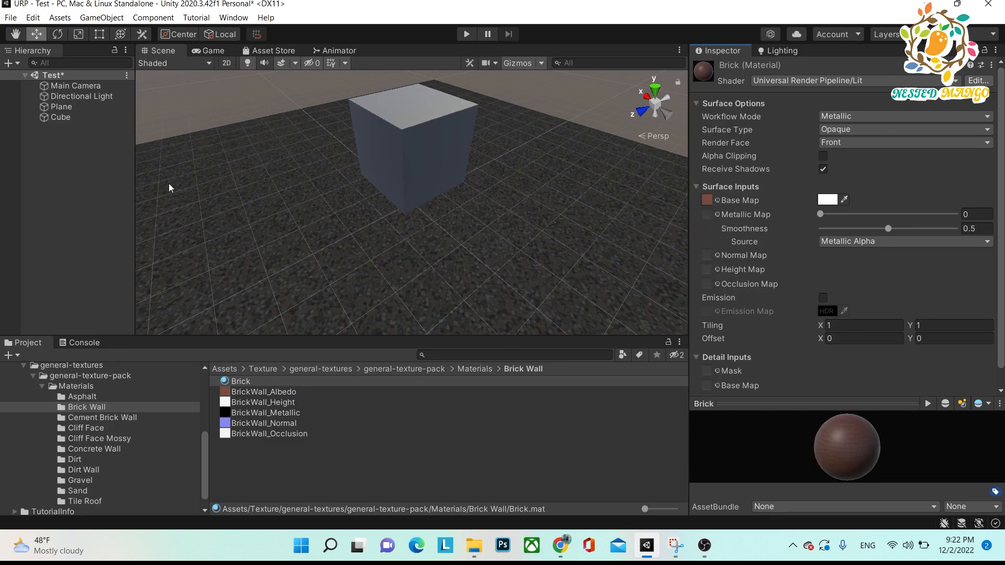
Apply the Brick material to both the cube and the ground plane.
click(67, 116)
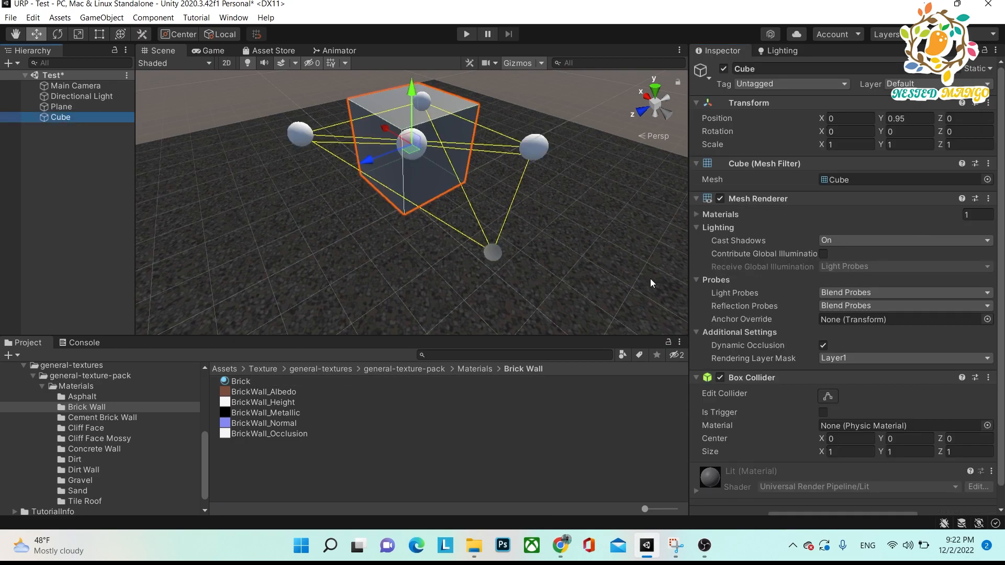
drag(999, 144, 999, 178)
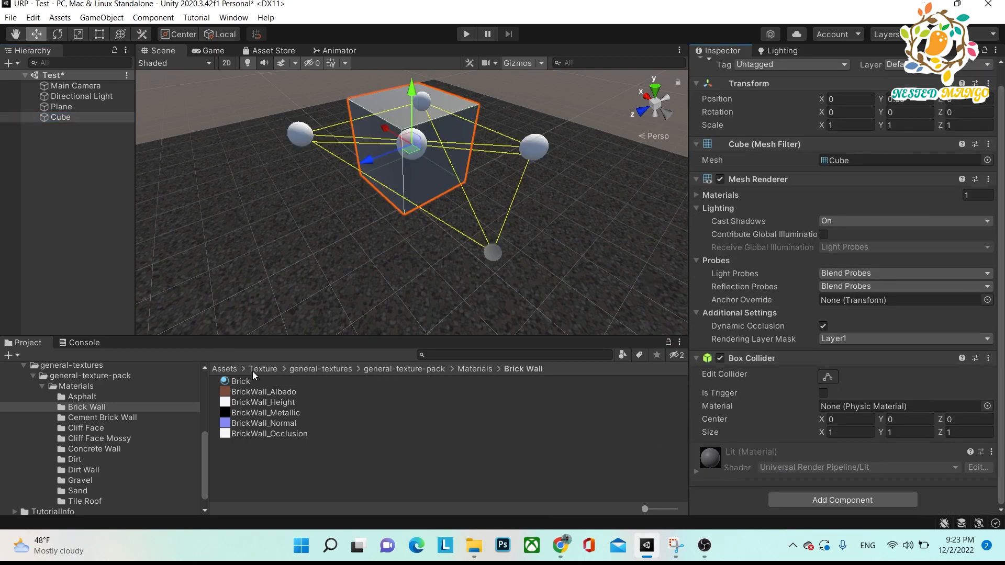
drag(240, 380, 814, 509)
drag(238, 381, 62, 155)
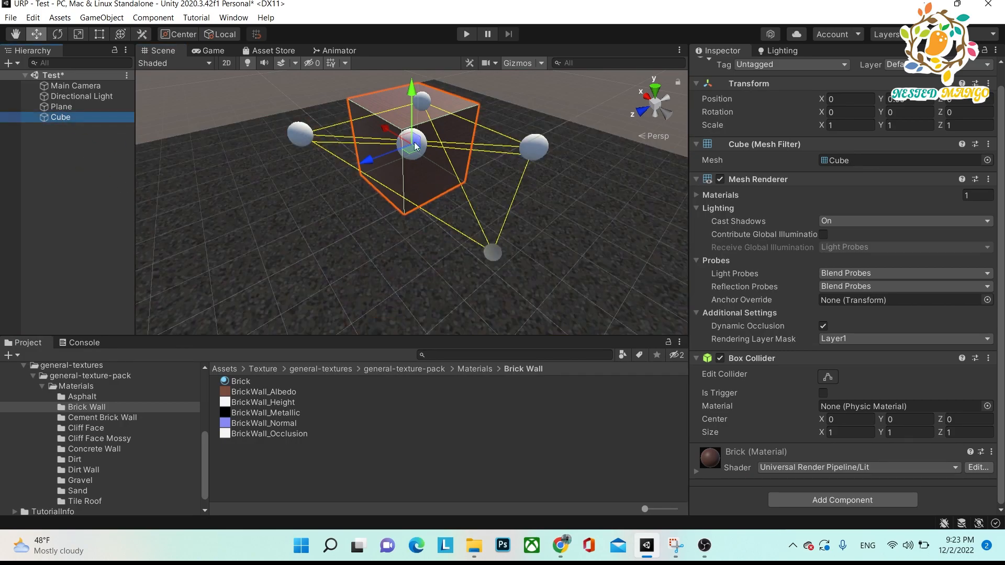
alt+drag(396, 144, 260, 236)
drag(240, 383, 295, 278)
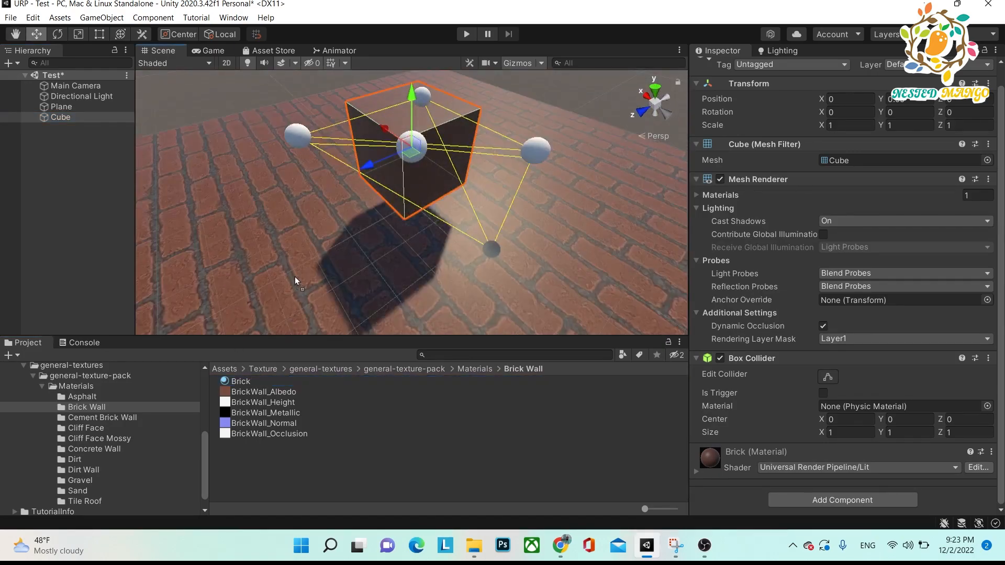
alt+drag(428, 168, 463, 182)
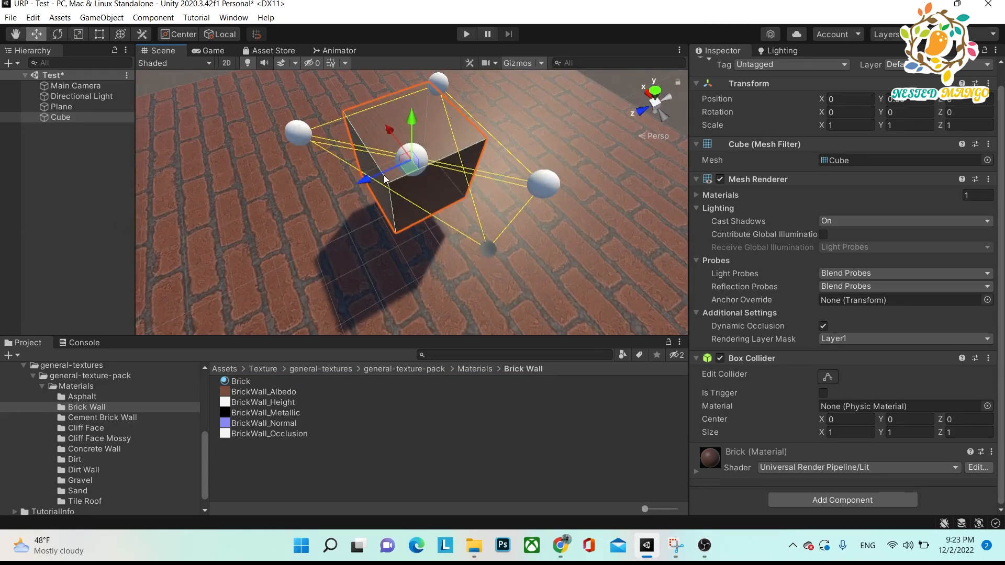
Delete the cube to view the bare brick plane, undo the deletion and expand the cube's material settings.
key(Delete)
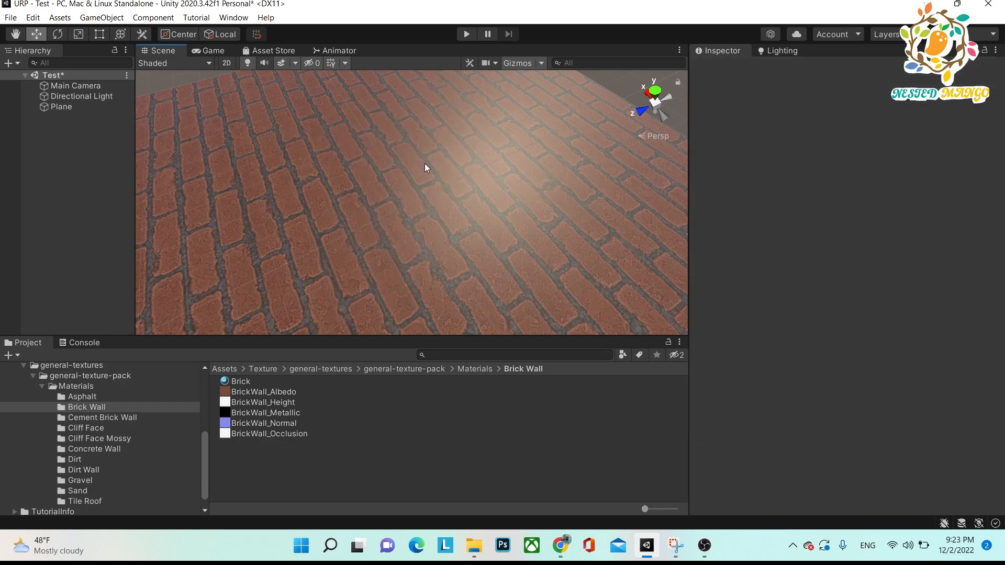
key(ctrl+z)
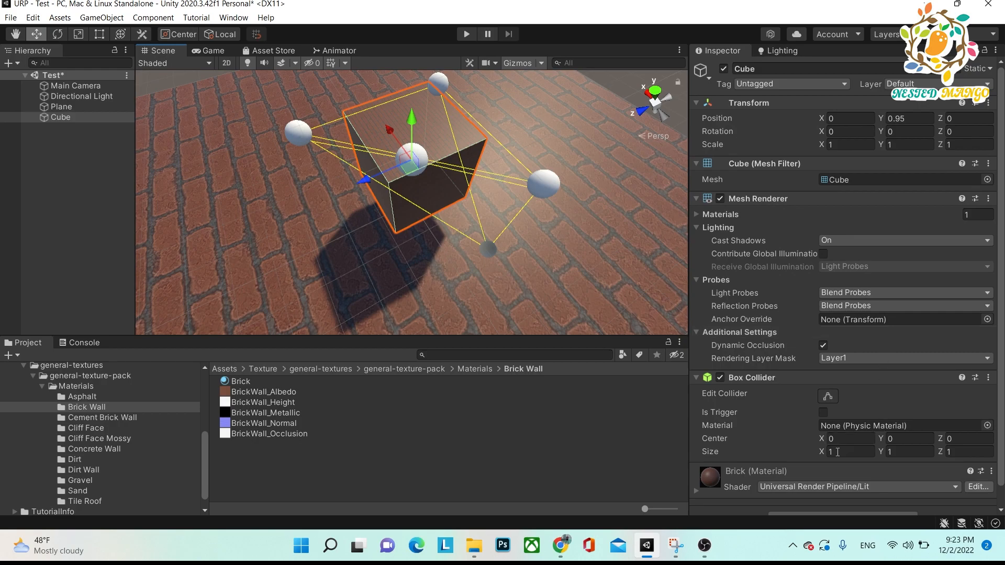
click(696, 488)
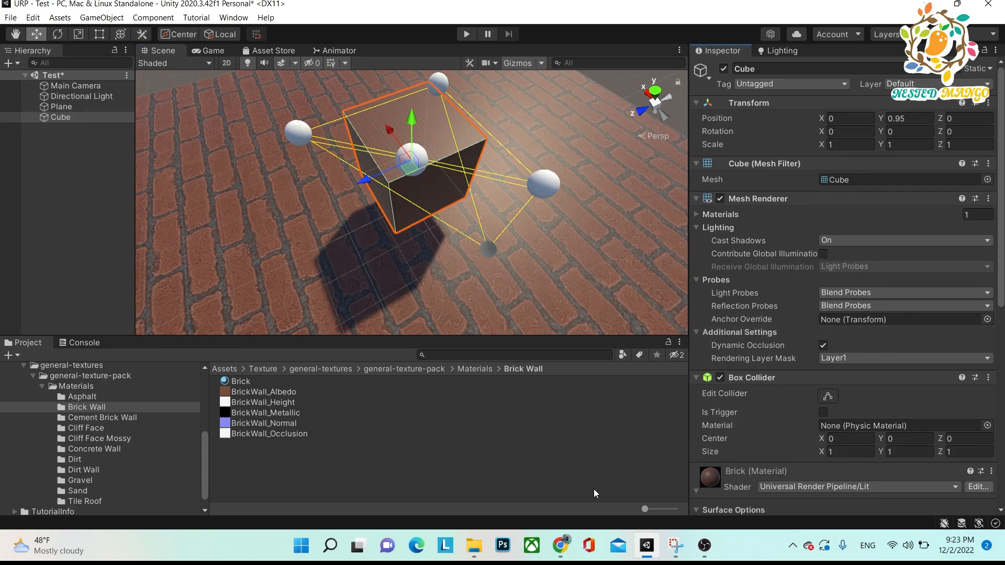
Assign BrickWall_Metallic and BrickWall_Normal to the Brick material's Metallic and Normal maps, fixing the normal texture's import type.
click(253, 379)
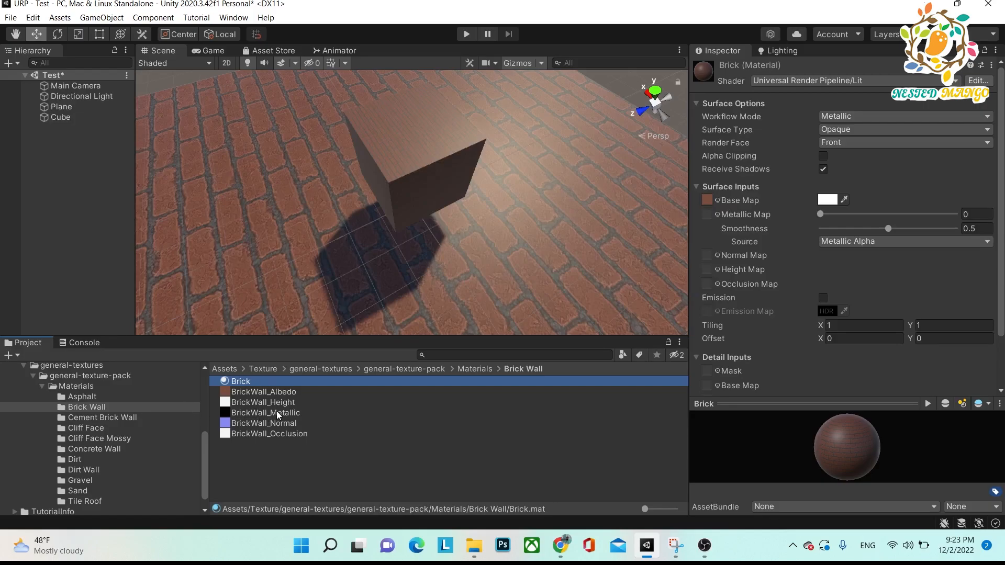
drag(279, 416, 708, 214)
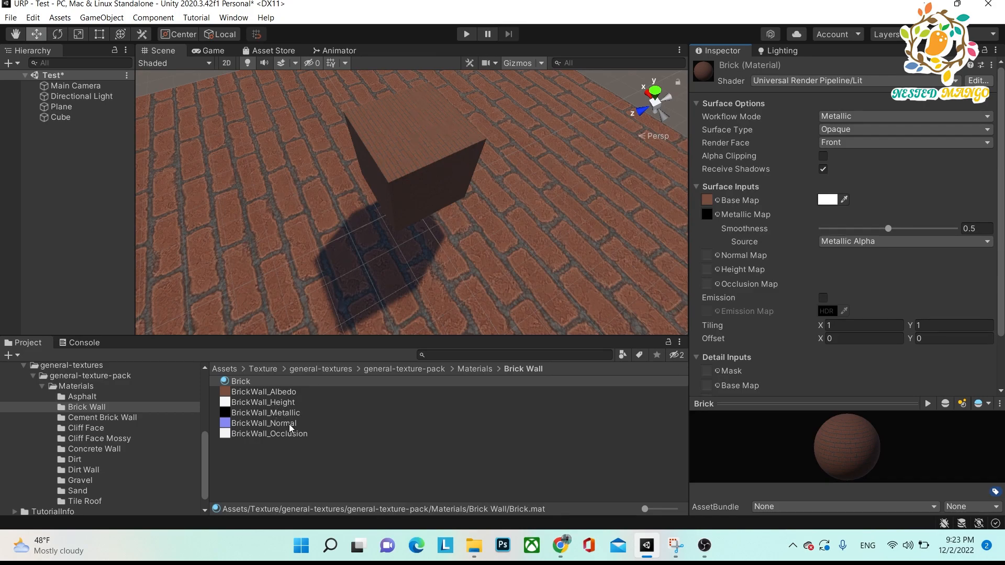
drag(289, 424, 711, 258)
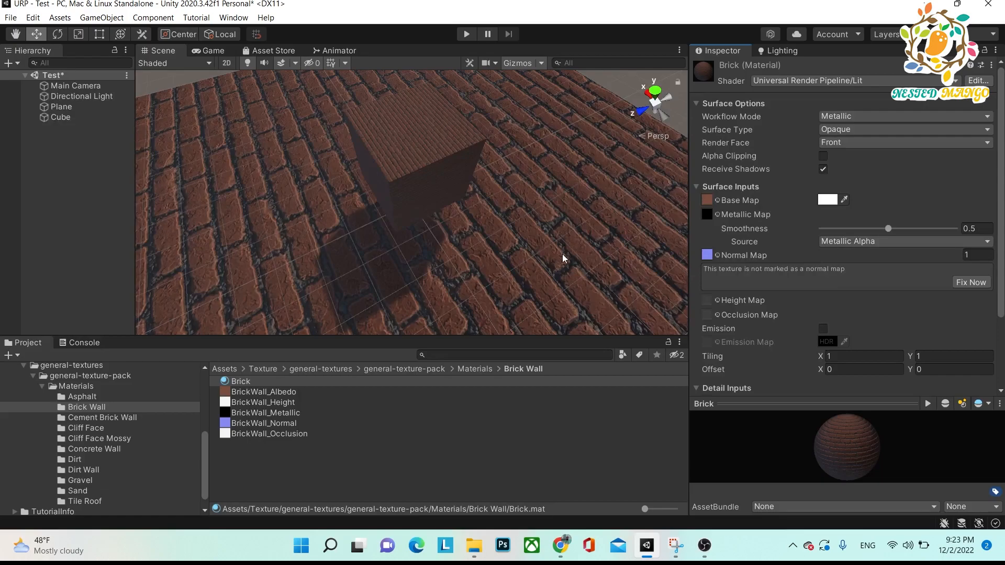
click(972, 283)
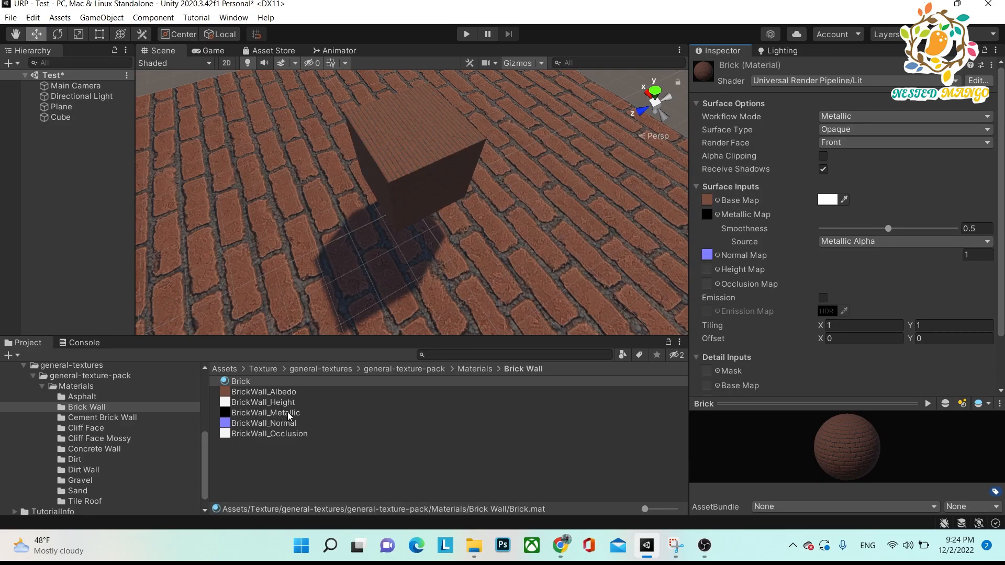
Assign BrickWall_Height as the Brick material's Height Map at strength 0.005 and BrickWall_Occlusion as its Occlusion Map.
drag(288, 402, 716, 272)
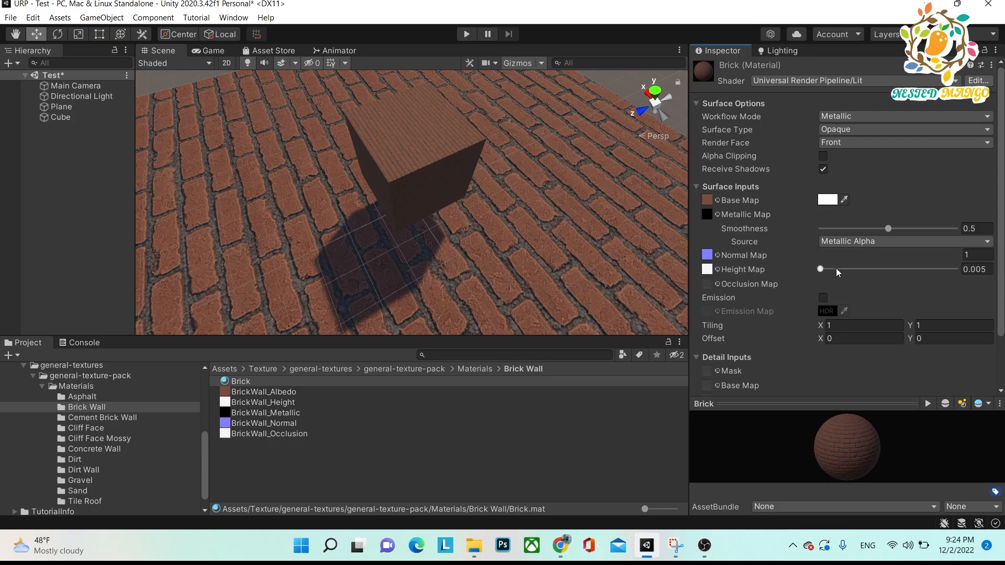
drag(819, 268, 696, 278)
mouse_move(290, 434)
mouse_down()
mouse_move(673, 305)
mouse_move(708, 281)
mouse_up()
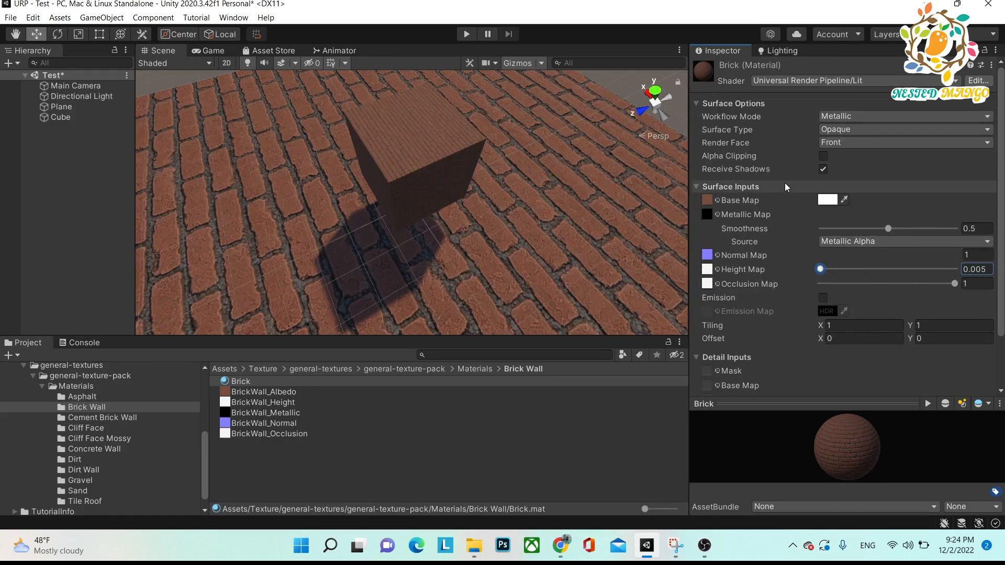
Switch the Brick material's workflow mode to Specular for comparison and return it to Metallic.
click(855, 117)
click(857, 131)
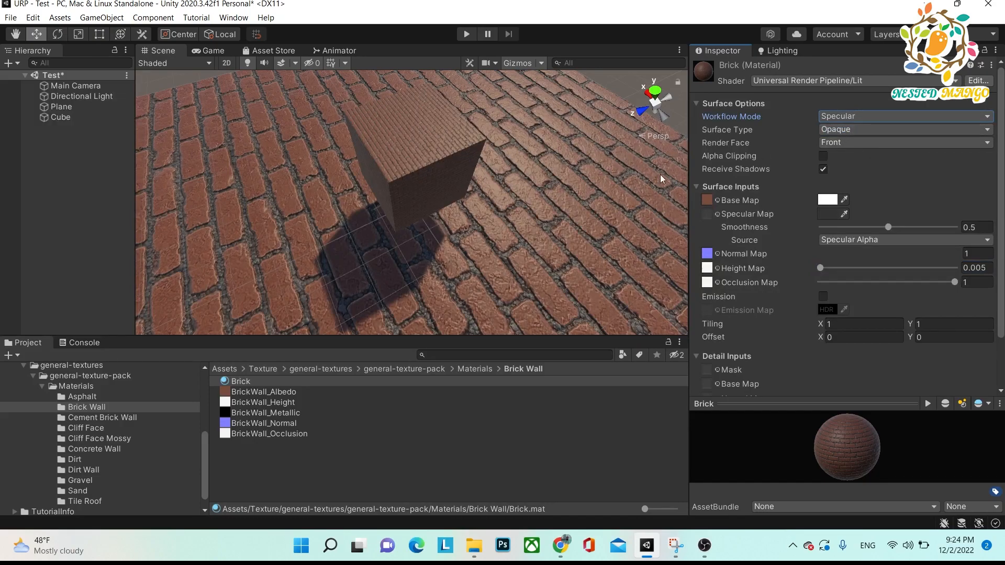
click(825, 117)
click(852, 145)
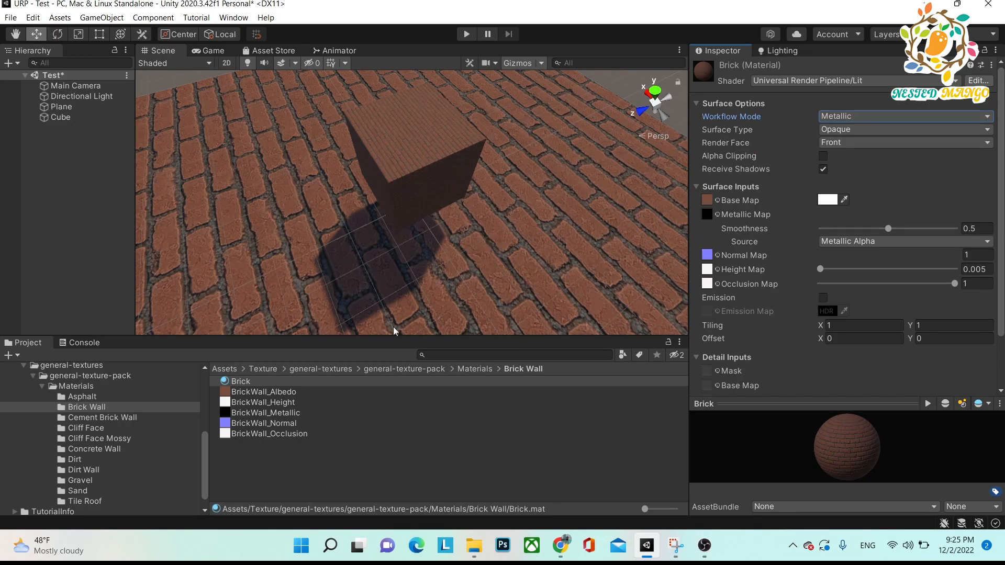
Open the Cement Brick Wall texture folder in the Materials folder.
click(469, 369)
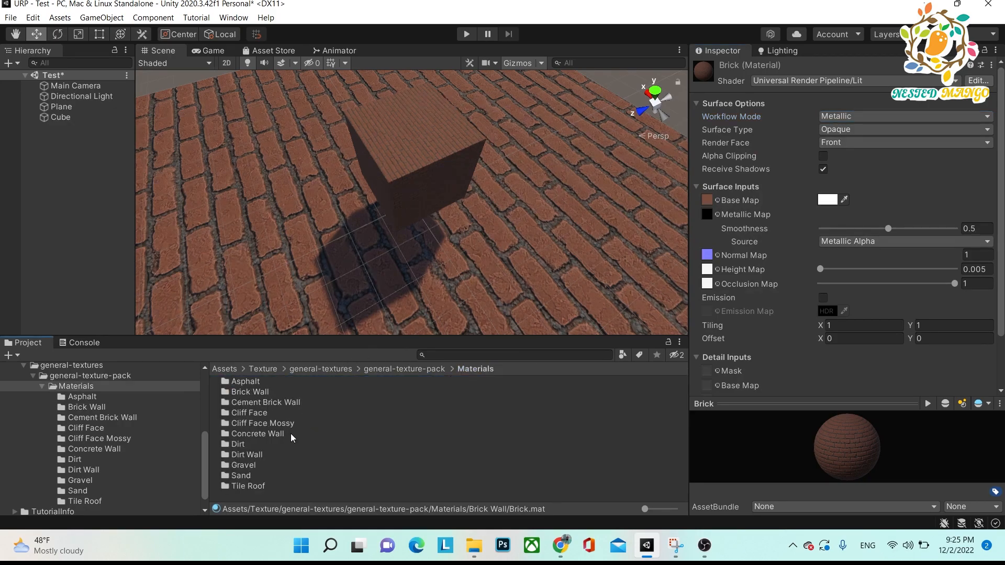
double_click(265, 402)
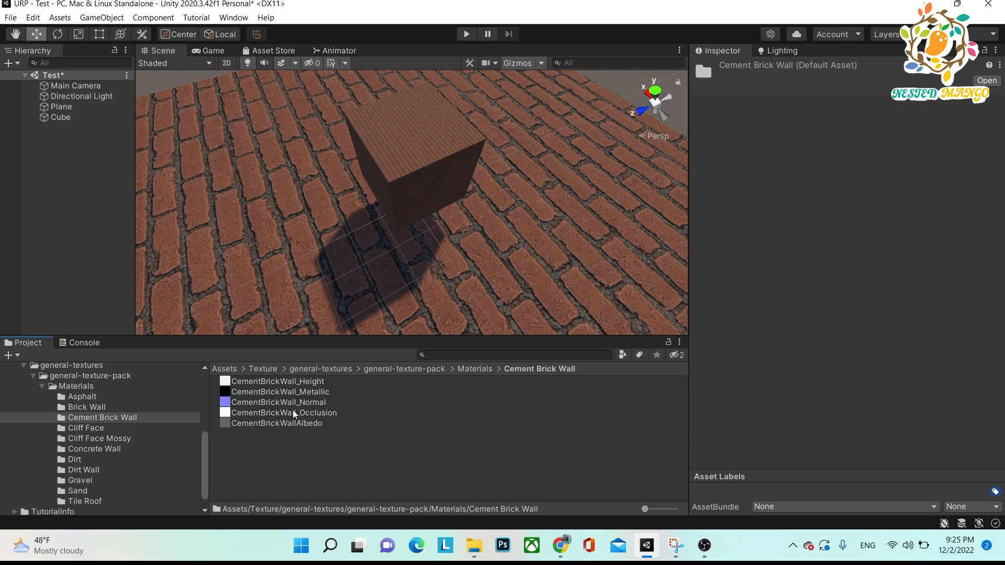
Create a new material named Cement in the Cement Brick Wall folder.
right_click(356, 468)
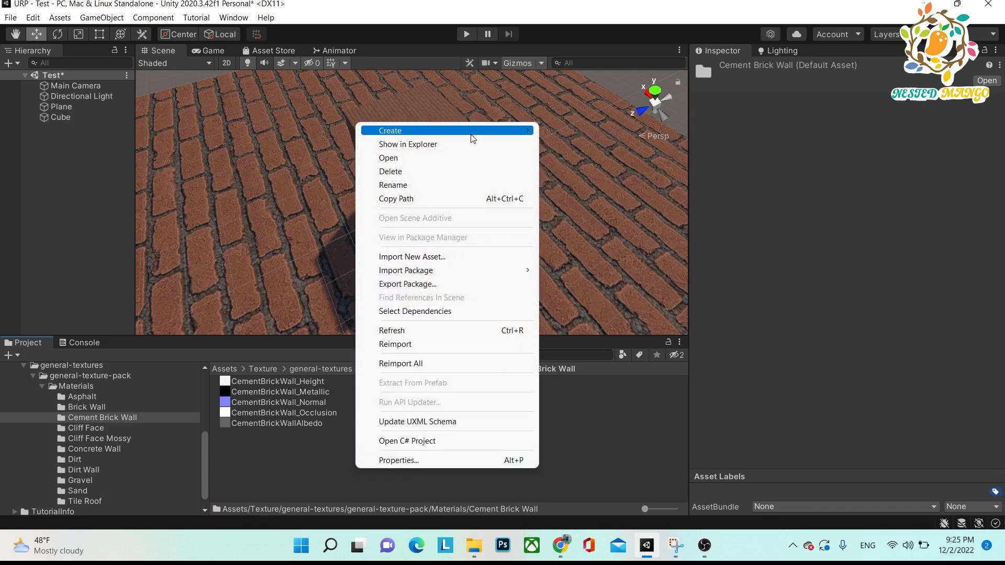
mouse_move(471, 132)
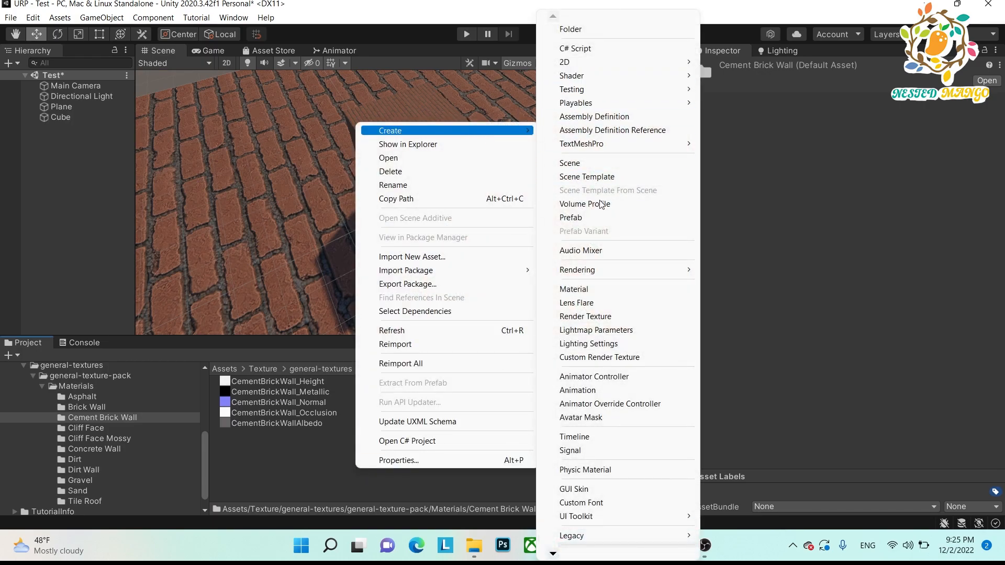
click(586, 289)
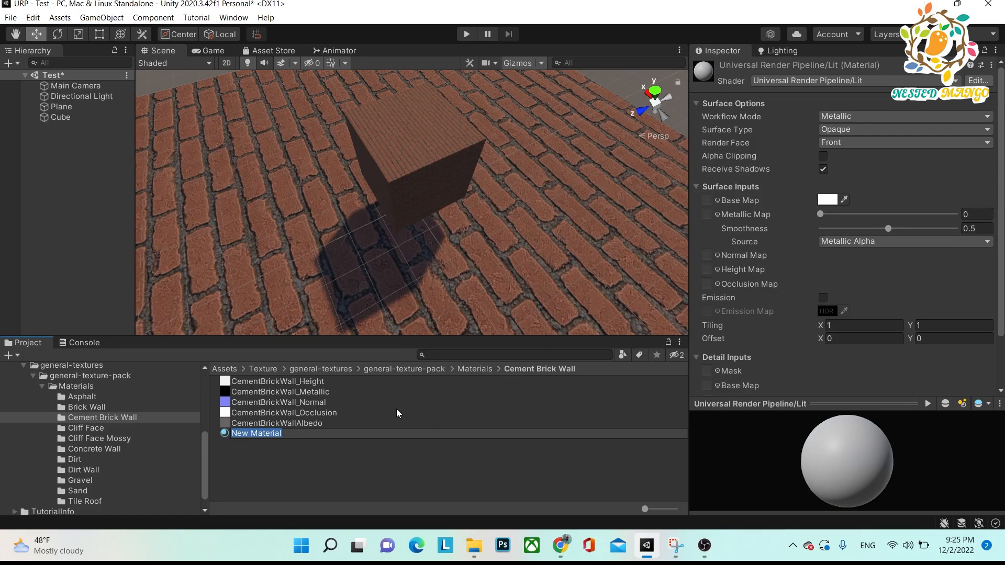
text(Cement)
key(Return)
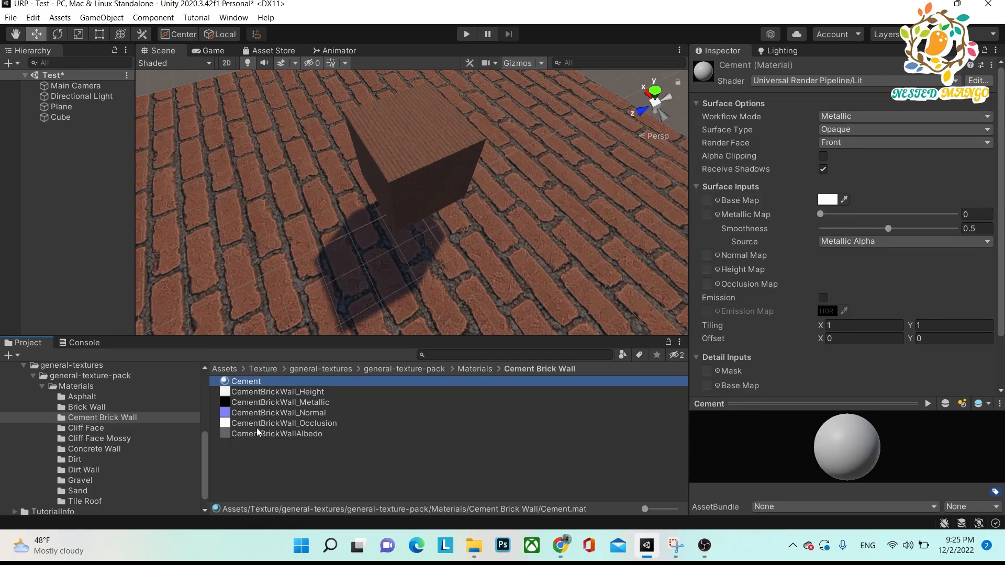
Apply the Cement material to the plane and the cube in the scene, and select the cube.
drag(258, 383, 200, 171)
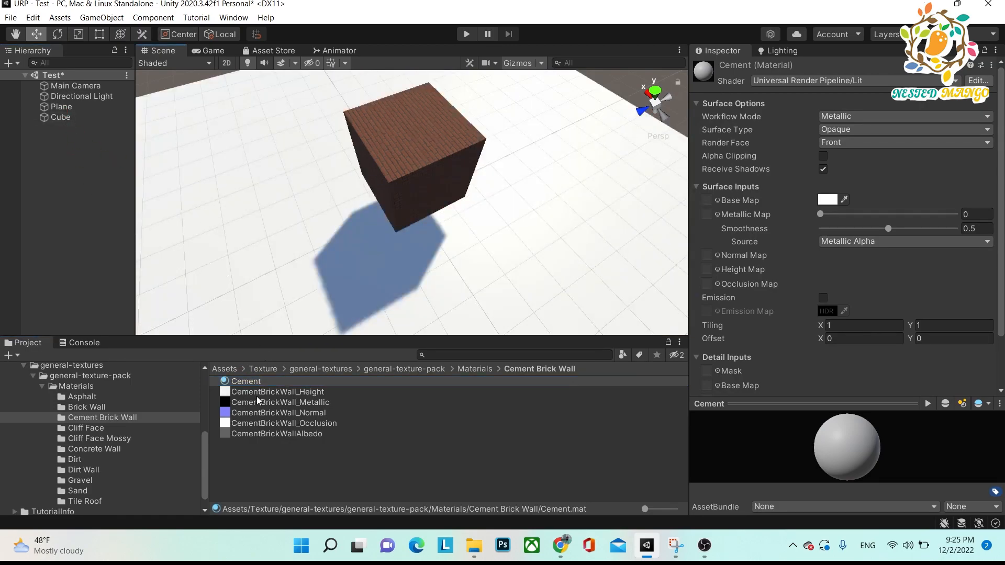
drag(251, 382, 375, 163)
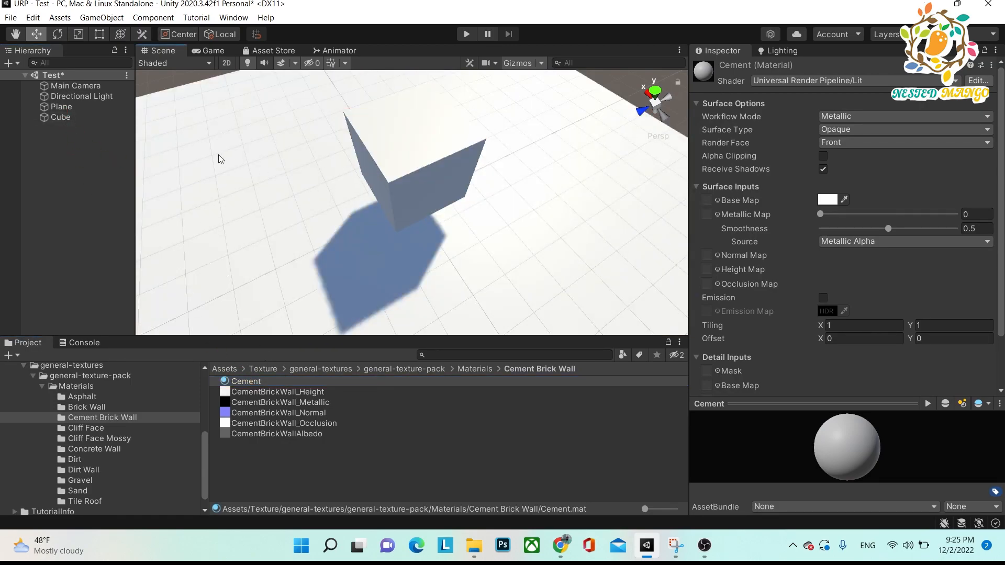
click(81, 119)
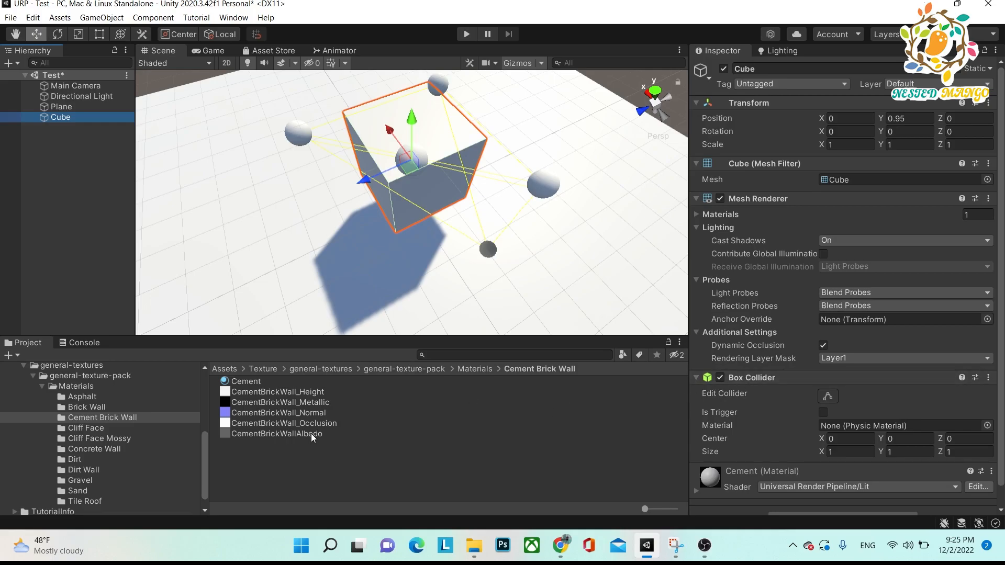
Assign CementBrickWallAlbedo, CementBrickWall_Metallic and CementBrickWall_Normal to the Cement material's Base, Metallic and Normal maps, fixing the normal texture's import type.
click(236, 382)
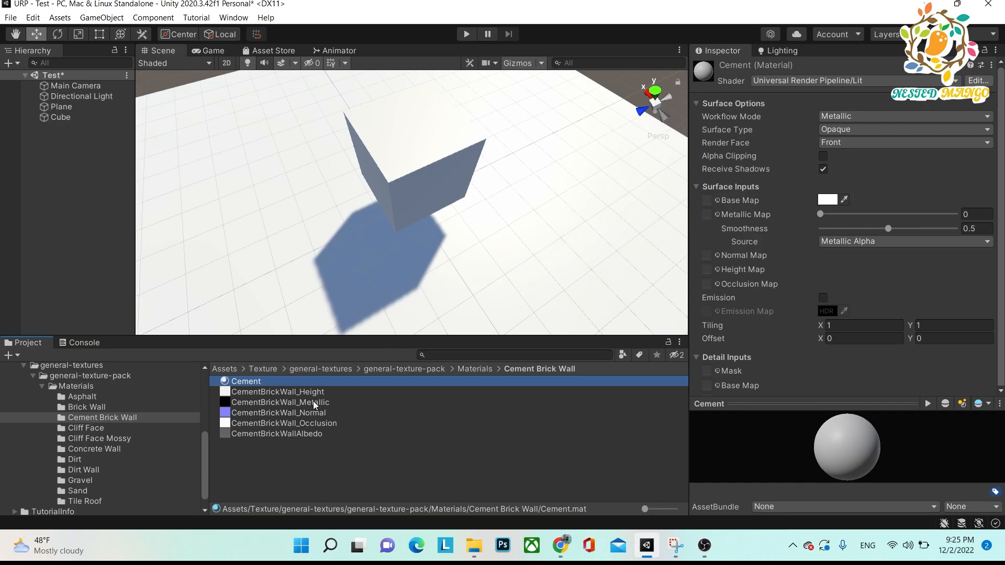
drag(310, 434, 705, 204)
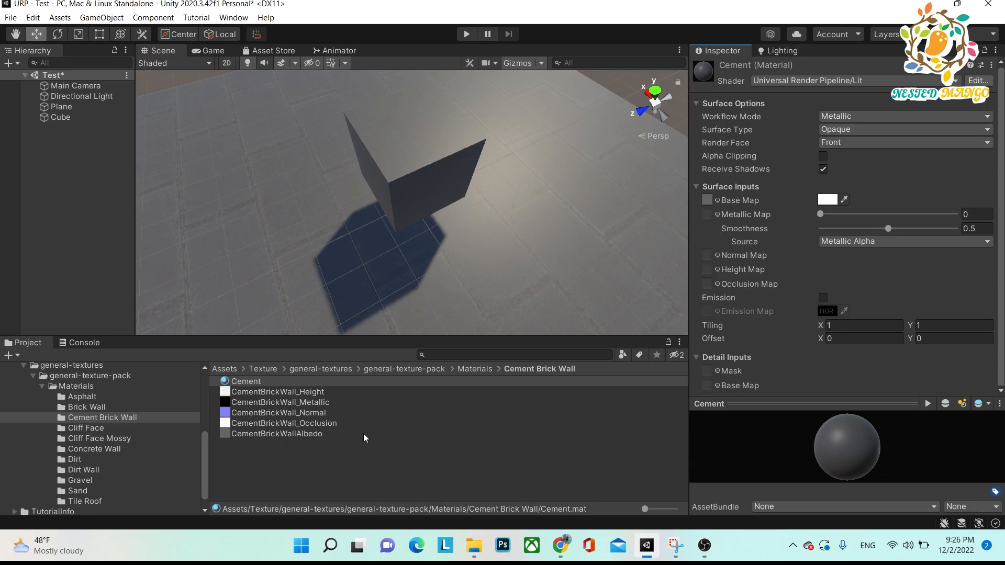
drag(315, 399, 706, 215)
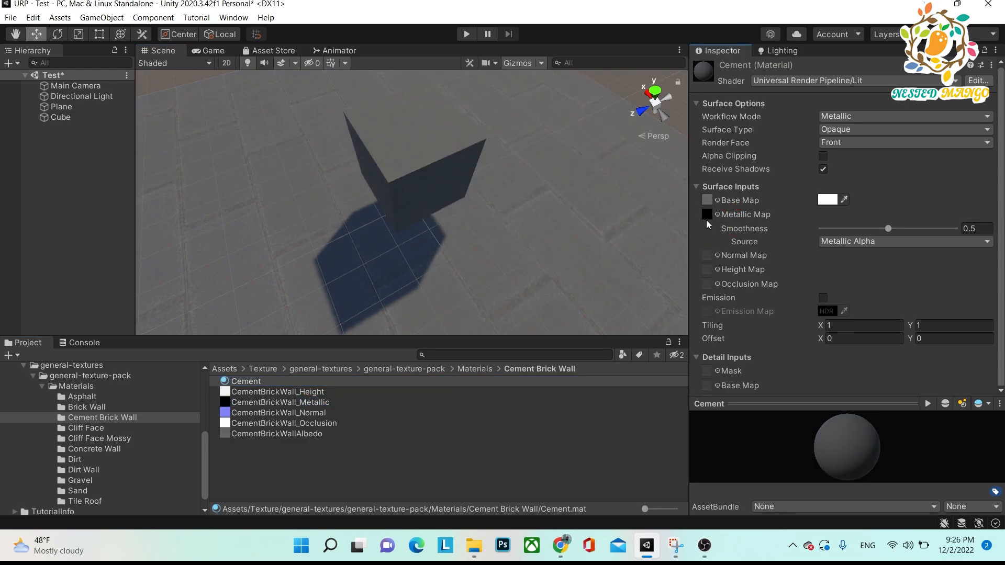
drag(318, 412, 707, 254)
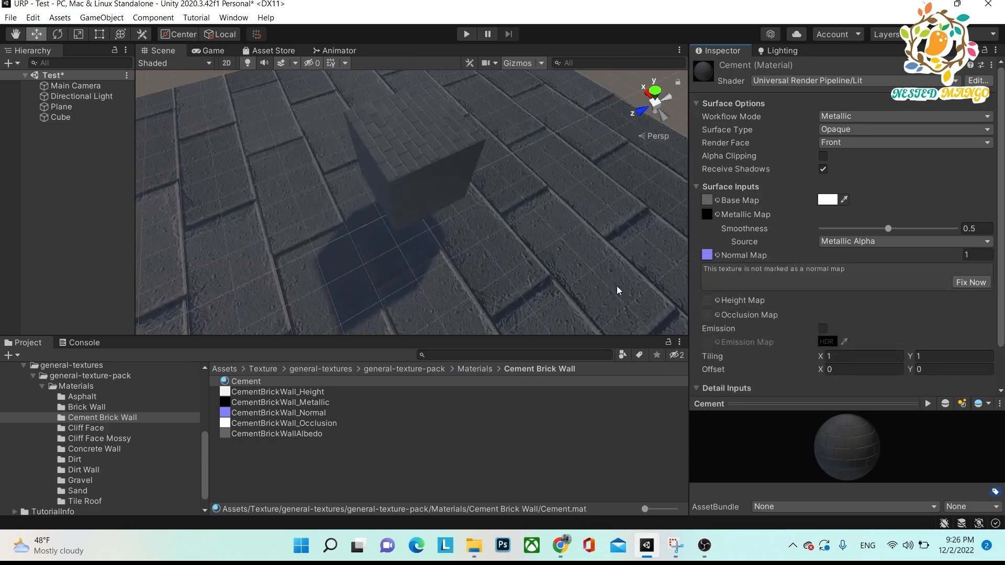
click(972, 284)
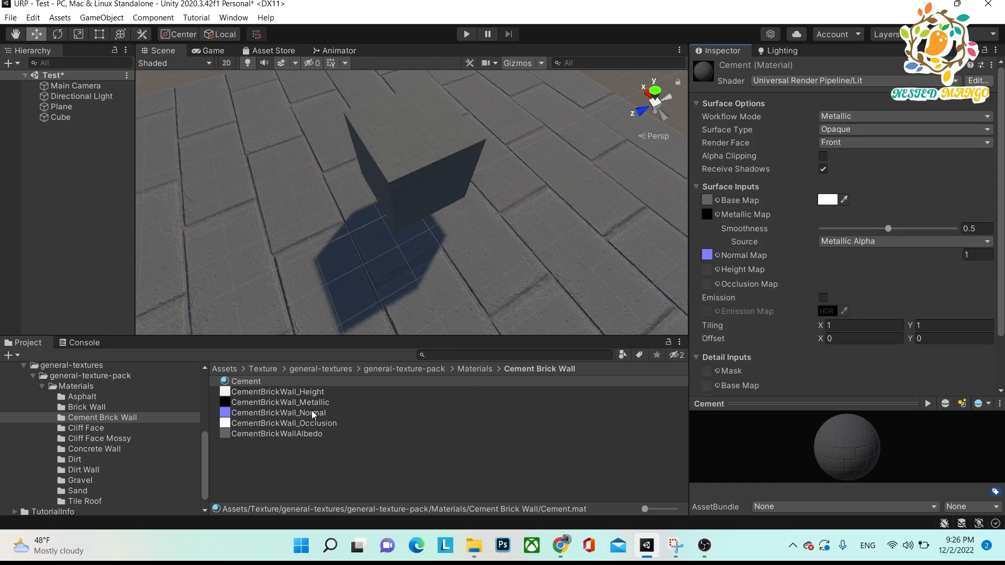
Assign CementBrickWall_Height as the Cement material's Height Map at strength 0.039 and CementBrickWall_Occlusion as its Occlusion Map.
drag(313, 396, 712, 270)
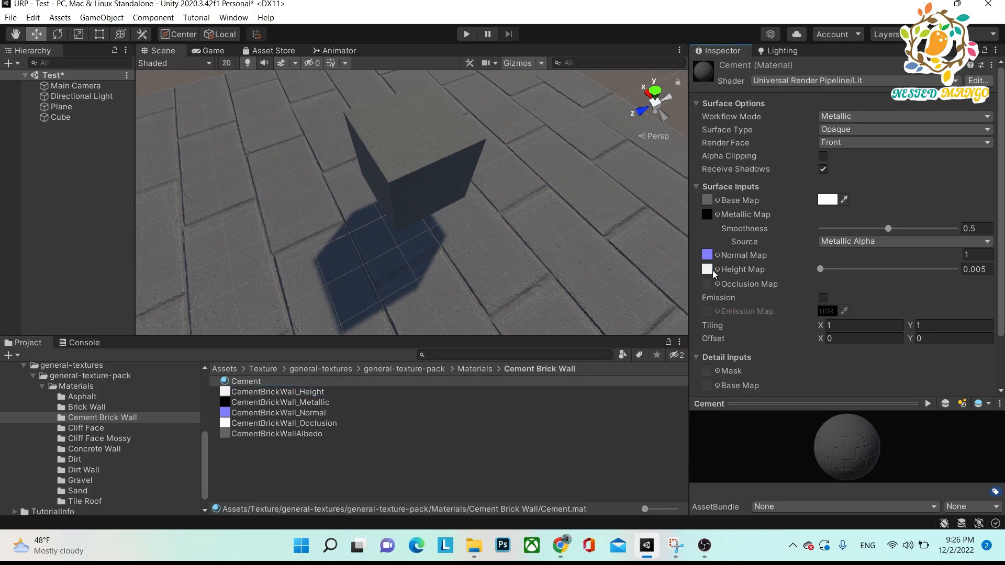
mouse_move(818, 271)
mouse_down()
mouse_move(953, 256)
mouse_move(805, 271)
mouse_up()
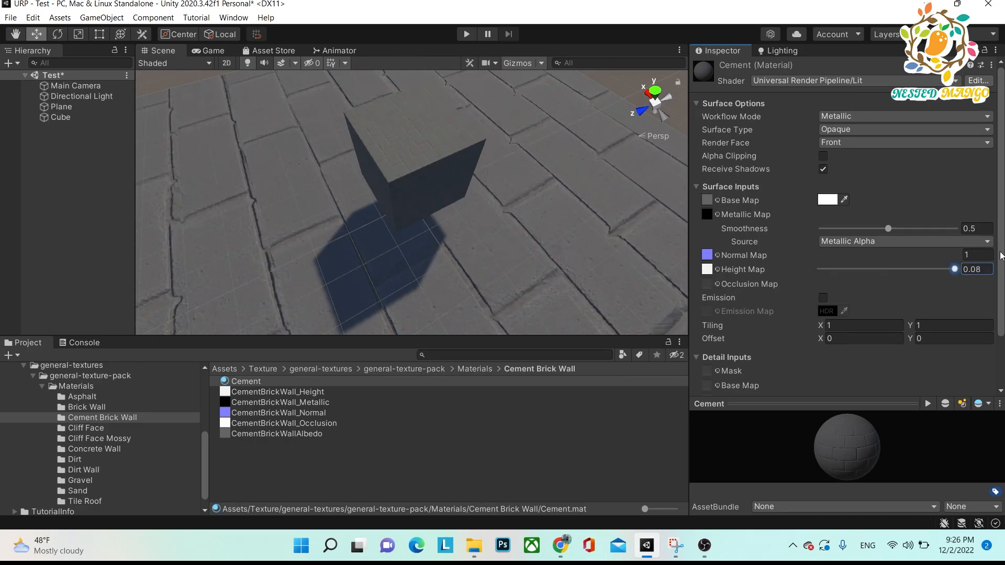
drag(820, 269, 881, 267)
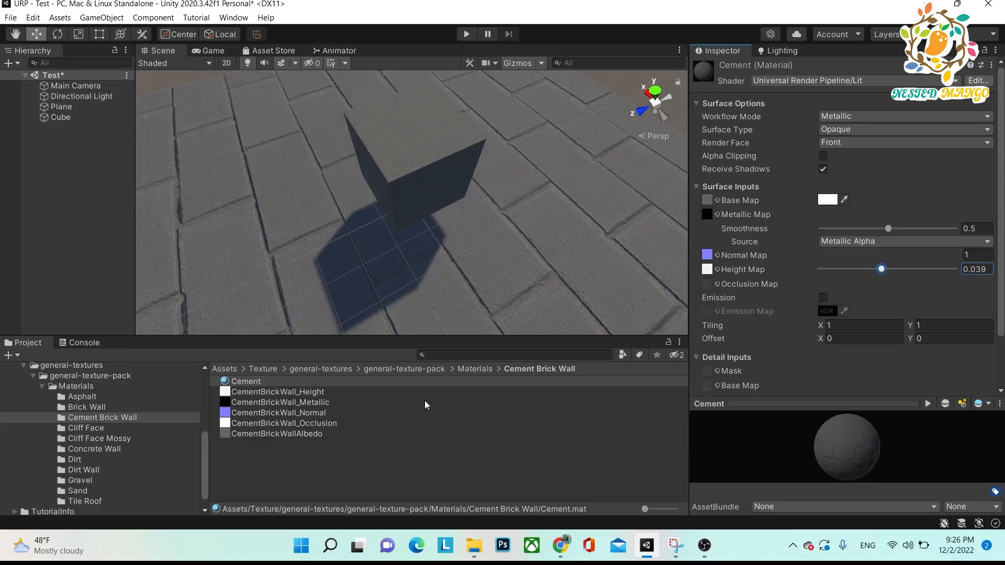
drag(325, 425, 706, 286)
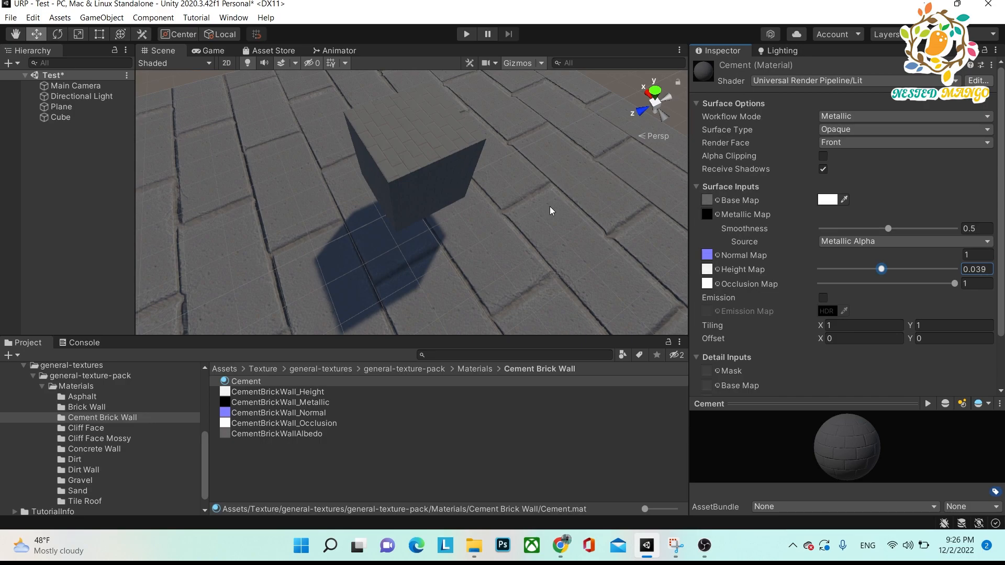
Switch to Snipping Tool, highlight the Baked Lit, Lit and Simple Lit descriptions with freehand yellow strokes and arrows, and return to Unity.
key(alt+Tab)
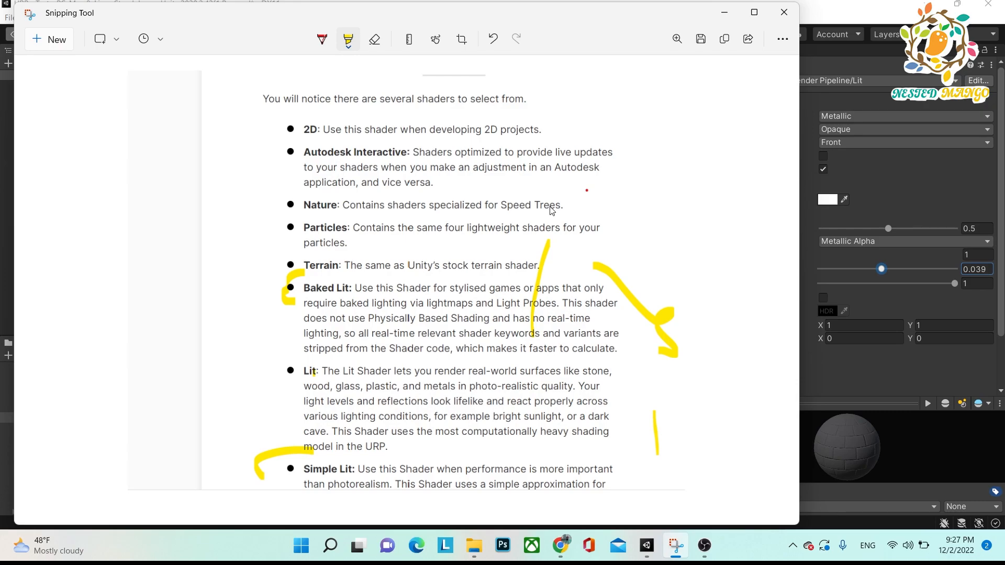
key(alt+Tab)
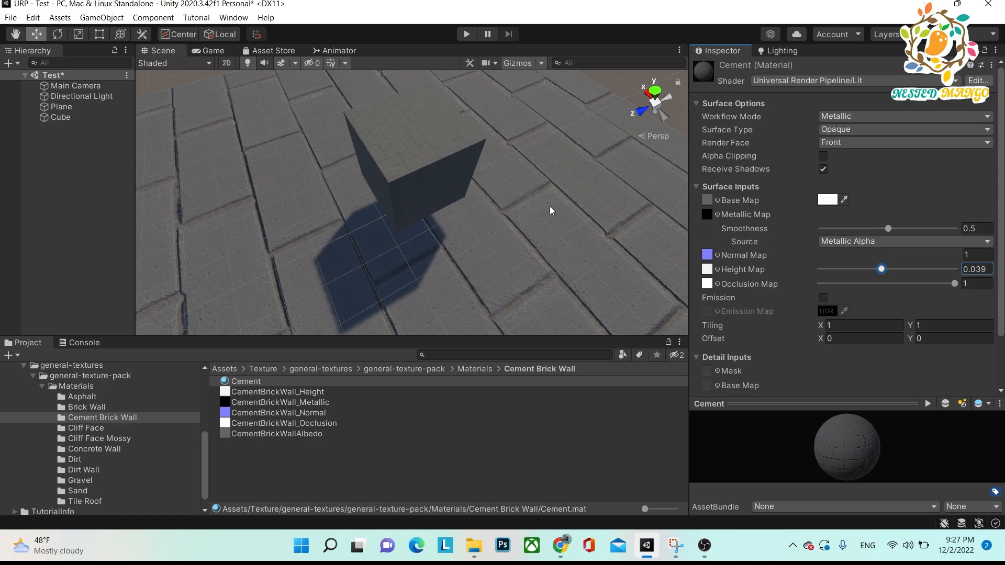
key(alt+Tab)
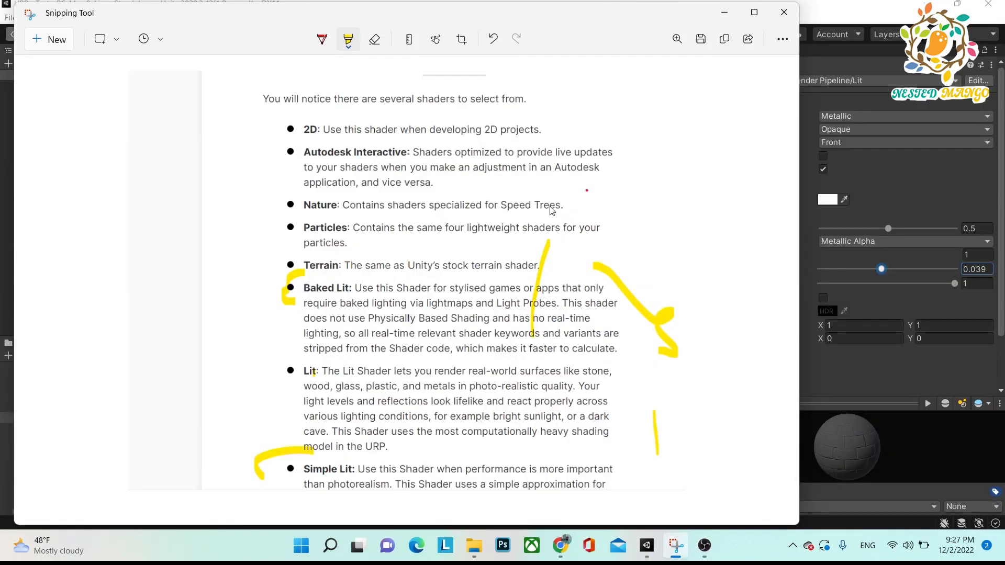
mouse_move(264, 280)
mouse_down()
mouse_move(275, 353)
mouse_move(242, 362)
mouse_move(269, 437)
mouse_move(246, 489)
mouse_move(273, 497)
mouse_move(267, 428)
mouse_up()
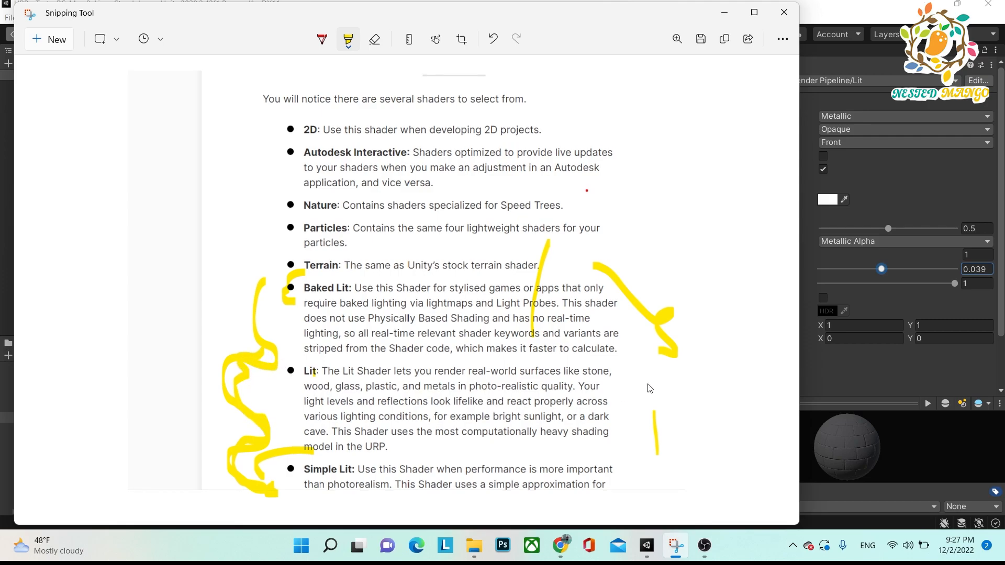
drag(631, 360, 659, 391)
drag(650, 449, 633, 432)
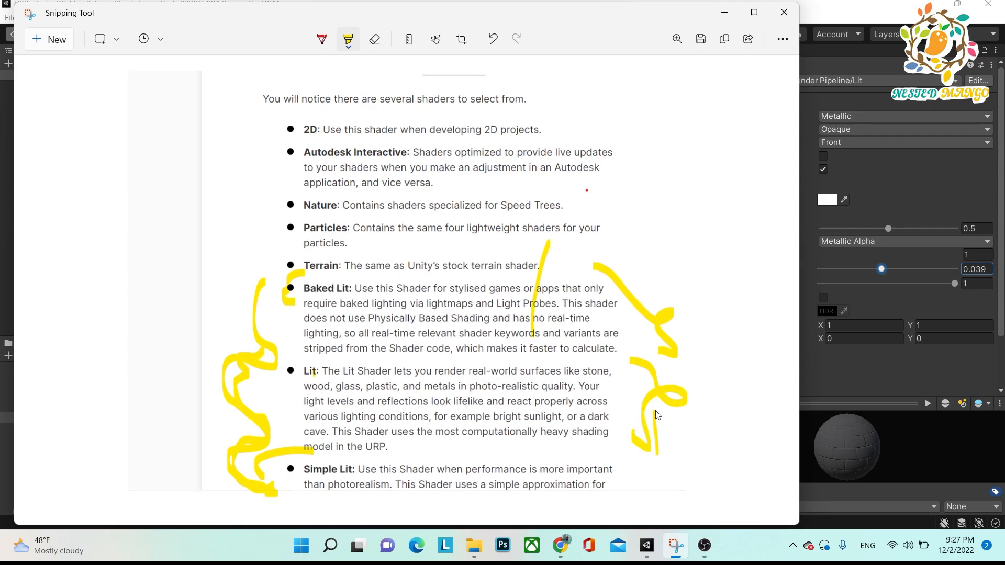
mouse_move(684, 372)
mouse_down()
mouse_move(733, 370)
mouse_move(732, 313)
mouse_up()
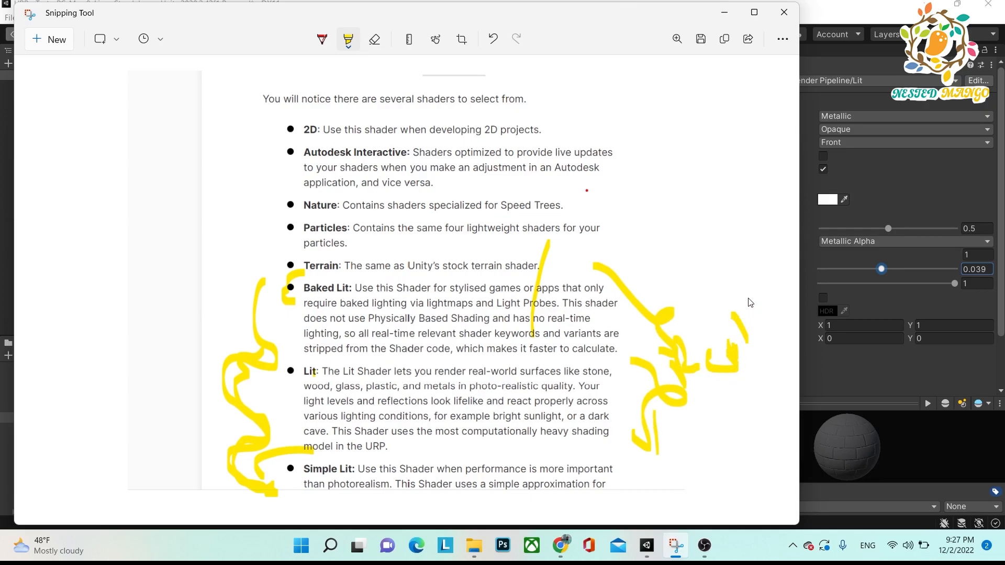
mouse_move(698, 291)
mouse_down()
mouse_move(712, 409)
mouse_move(690, 414)
mouse_up()
drag(700, 378, 712, 419)
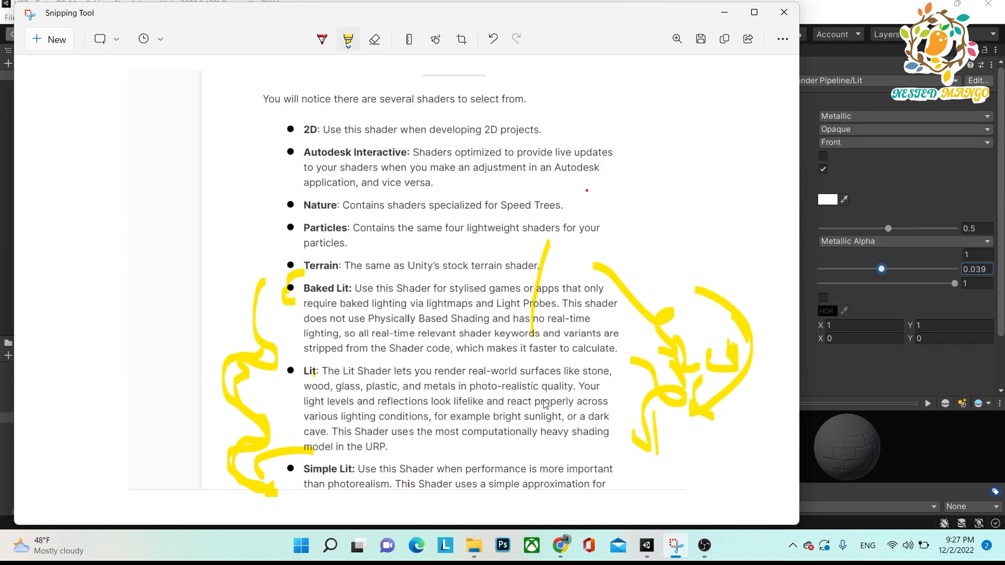
mouse_move(727, 287)
mouse_down()
mouse_move(774, 314)
mouse_move(775, 400)
mouse_move(748, 442)
mouse_move(639, 478)
mouse_move(668, 482)
mouse_up()
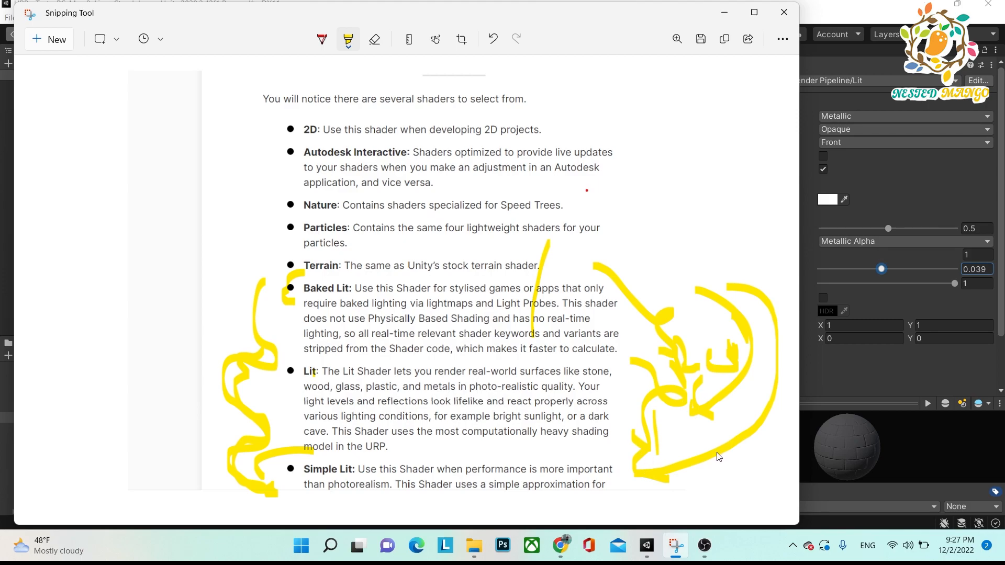
mouse_move(690, 104)
mouse_down()
mouse_move(721, 151)
mouse_move(661, 276)
mouse_up()
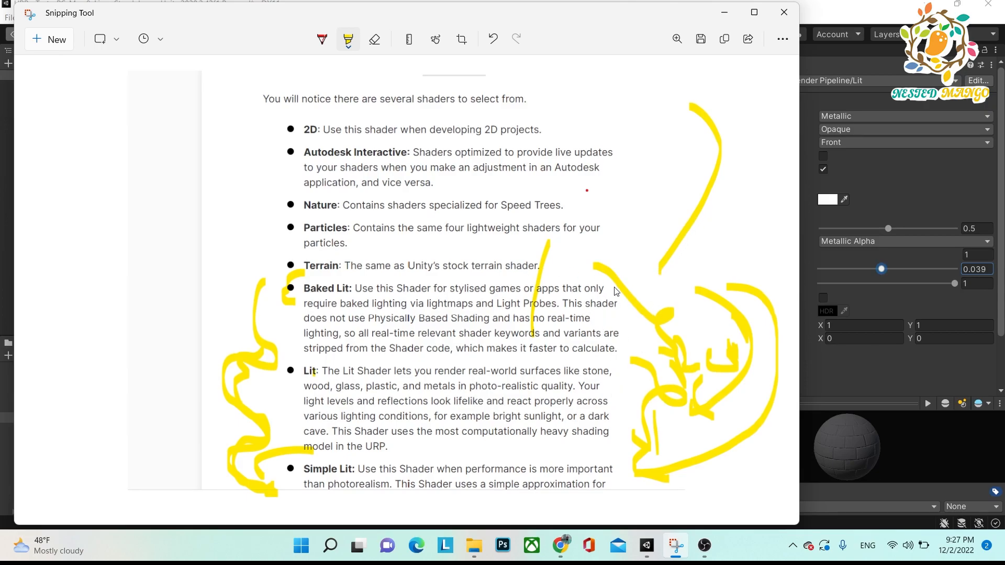
mouse_move(258, 250)
mouse_down()
mouse_move(225, 389)
mouse_move(314, 499)
mouse_up()
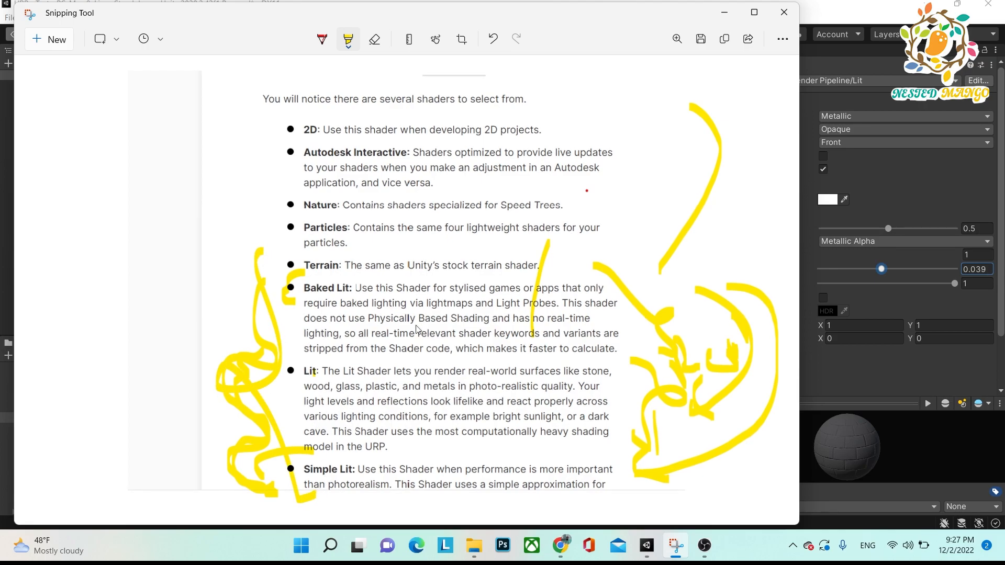
drag(637, 304, 673, 262)
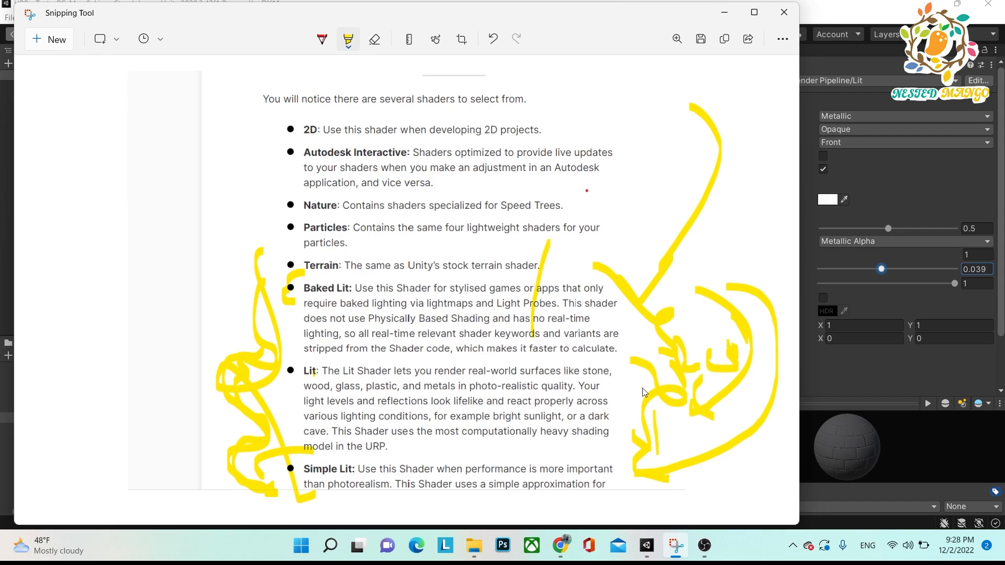
mouse_move(621, 364)
mouse_down()
mouse_move(630, 401)
mouse_move(621, 413)
mouse_up()
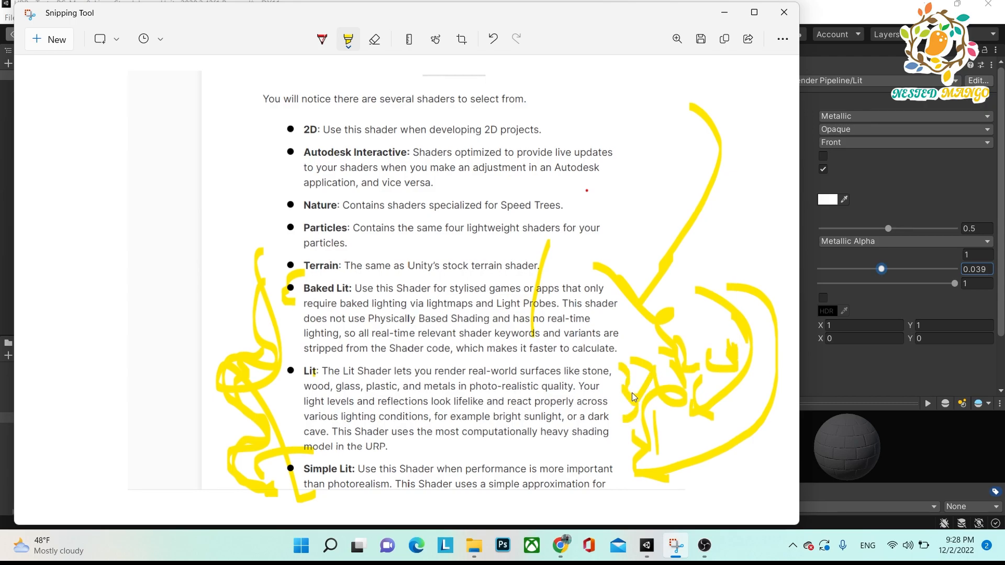
mouse_move(637, 411)
mouse_down()
mouse_move(655, 444)
mouse_move(676, 434)
mouse_move(628, 471)
mouse_move(664, 448)
mouse_up()
drag(664, 152, 690, 269)
key(alt+Tab)
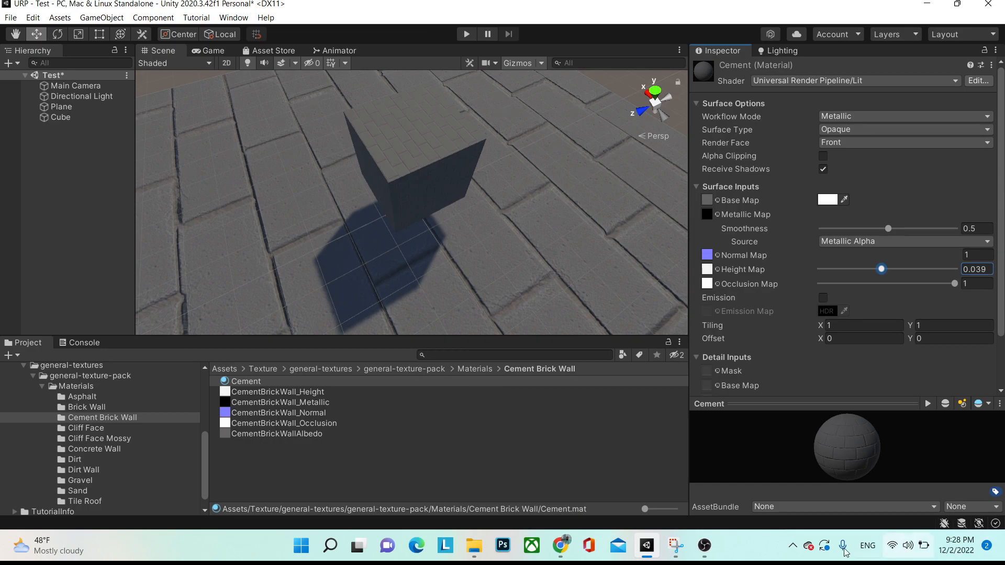
click(704, 545)
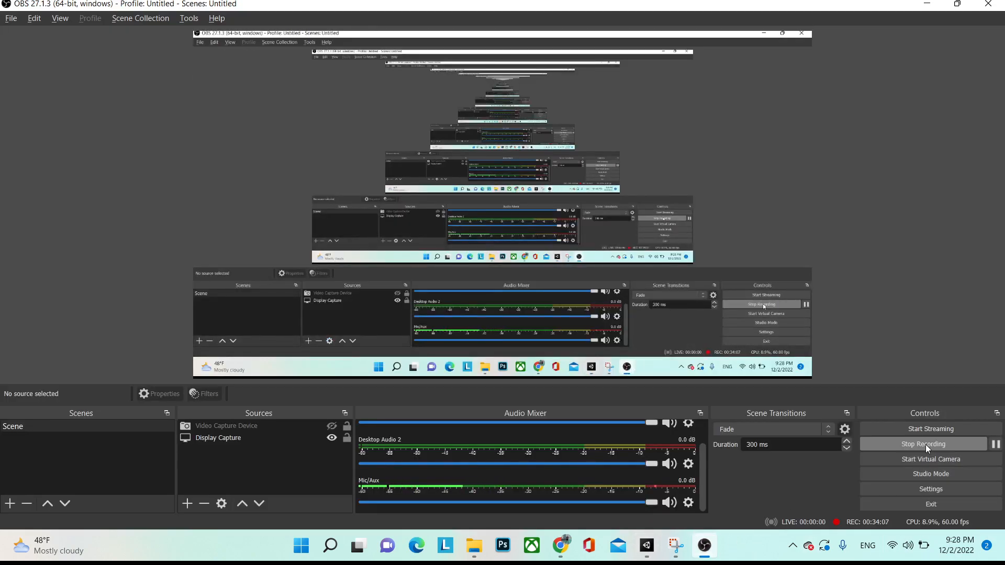
click(924, 445)
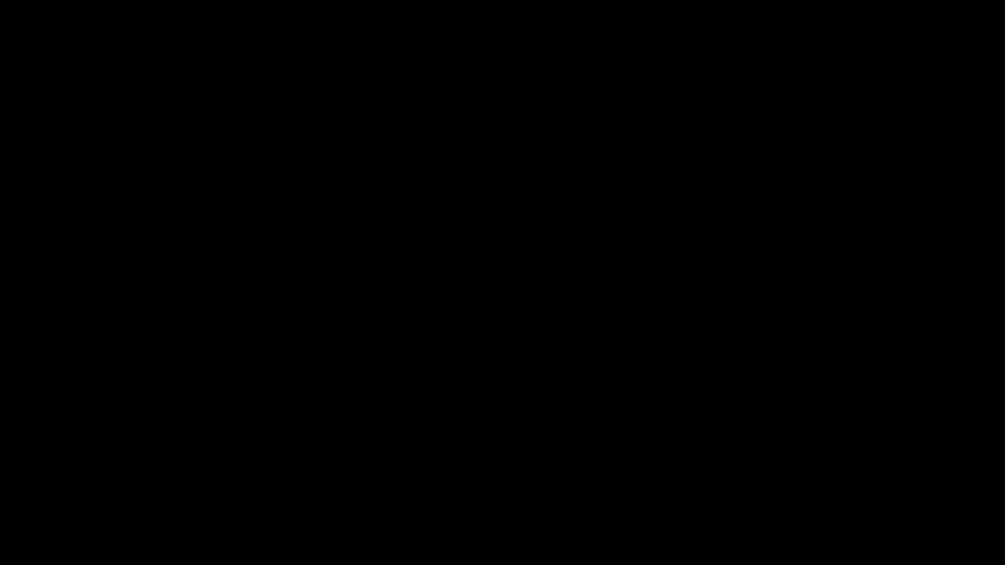